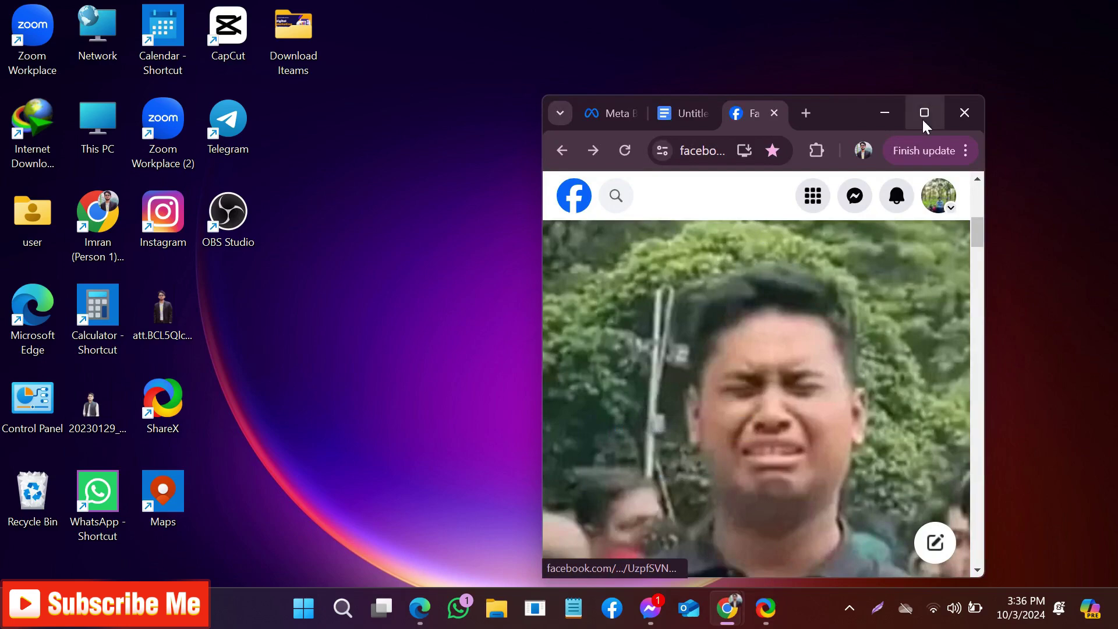
# Maximize the browser window and read the red question about the means of collaboration in the untitled Google Docs document
pyautogui.click(924, 113)
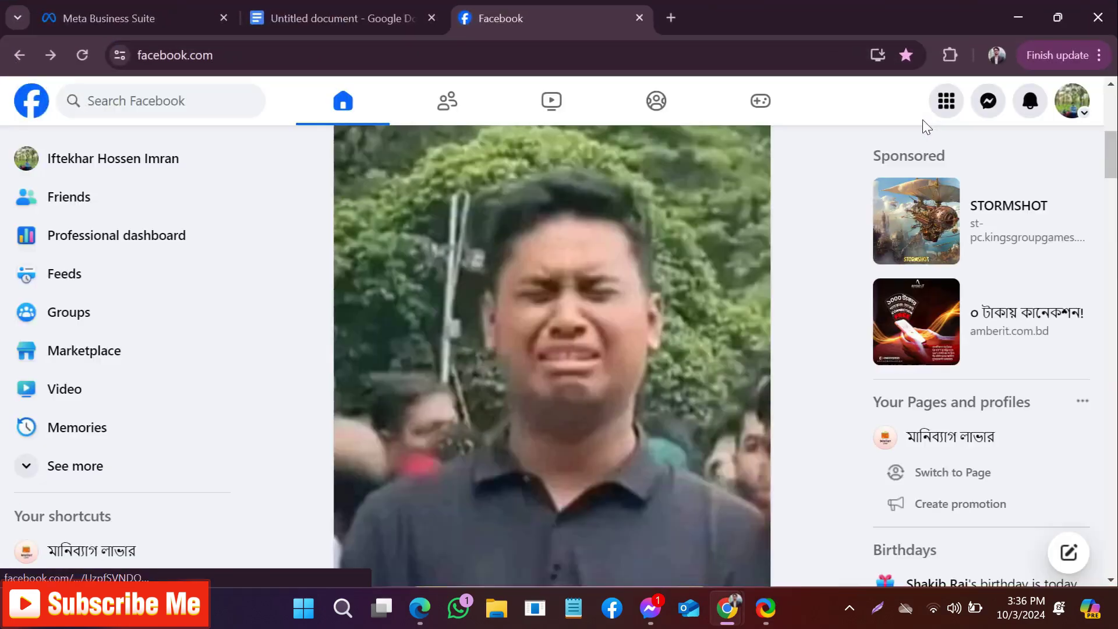
pyautogui.click(322, 7)
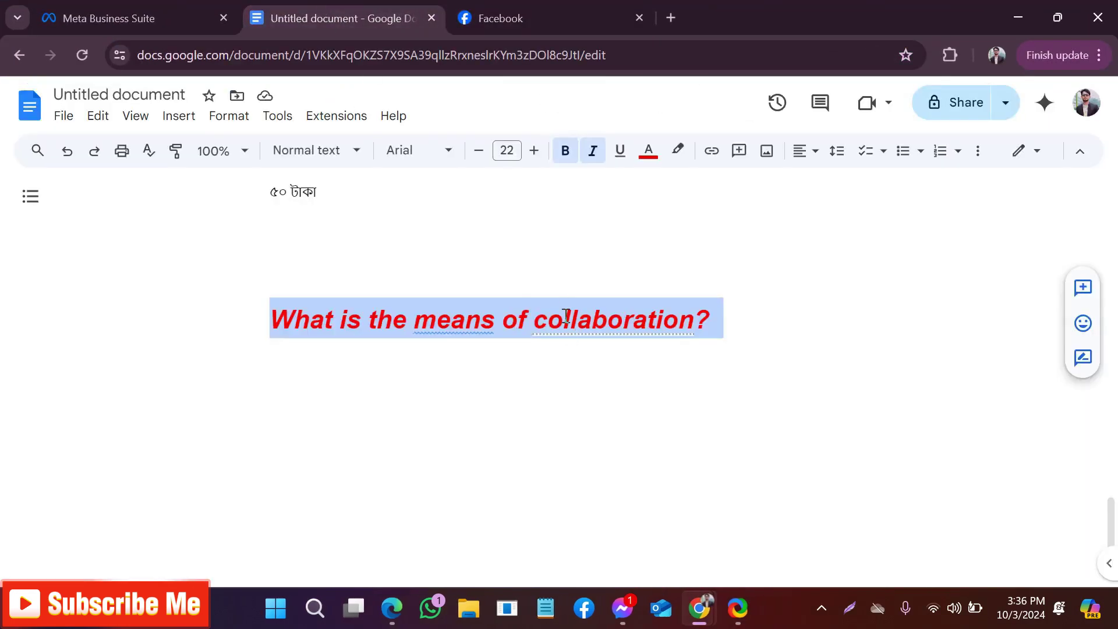
pyautogui.click(618, 330)
pyautogui.click(711, 324)
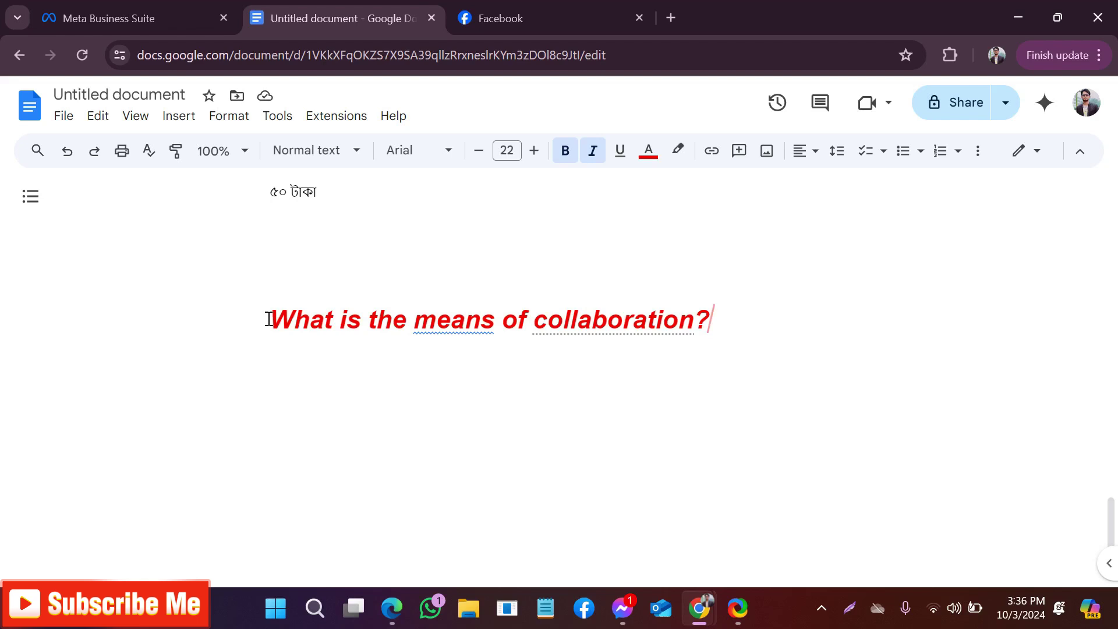
pyautogui.moveTo(268, 319); pyautogui.dragTo(714, 326)
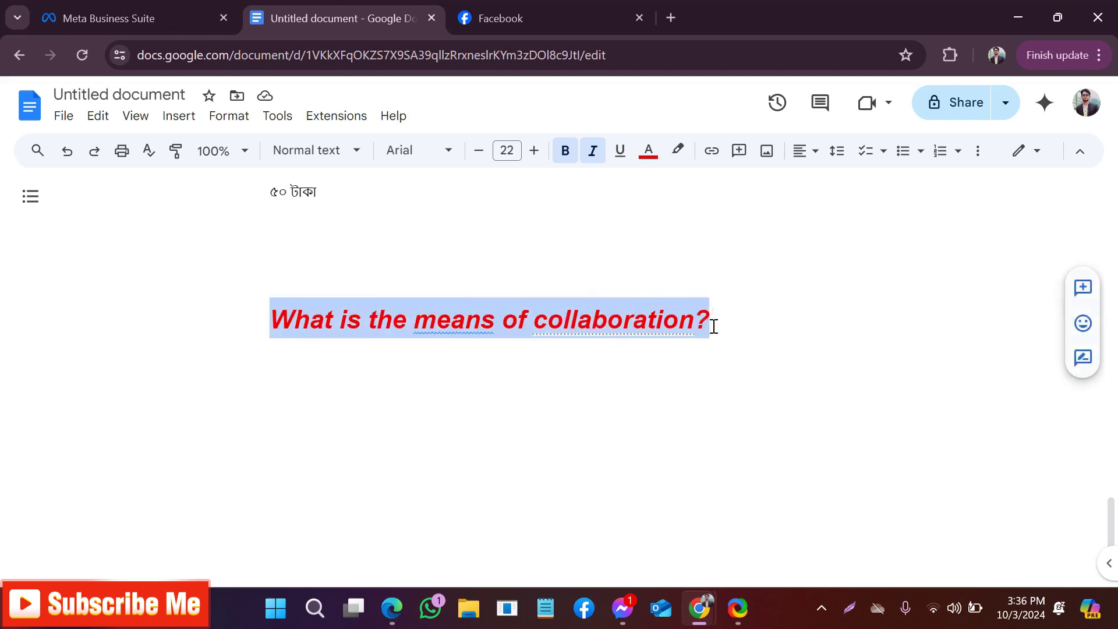
pyautogui.click(645, 326)
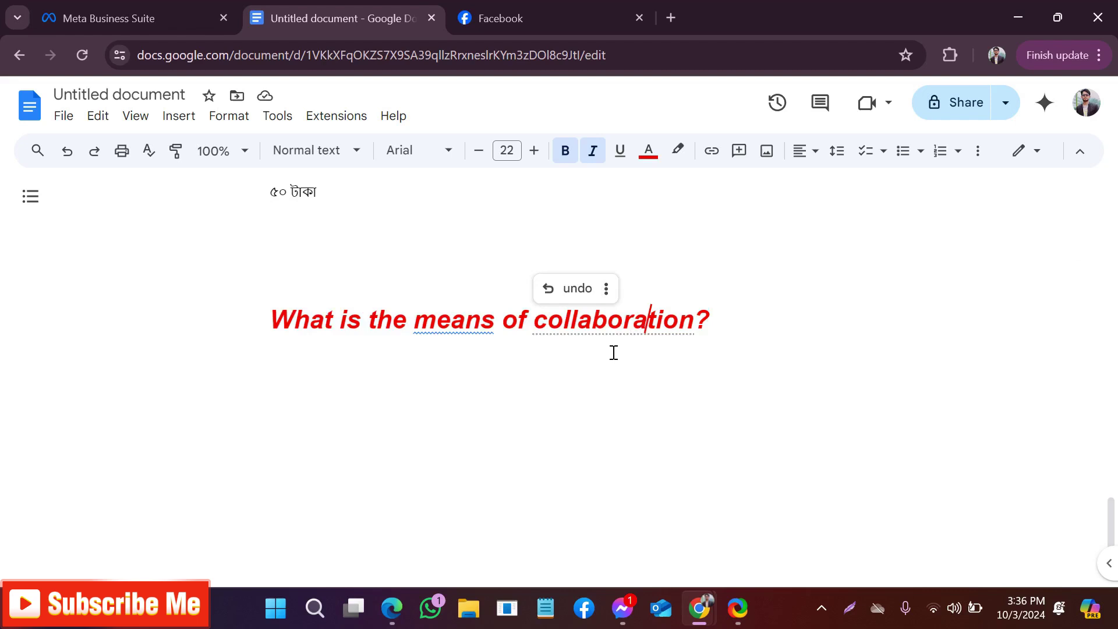
pyautogui.click(710, 324)
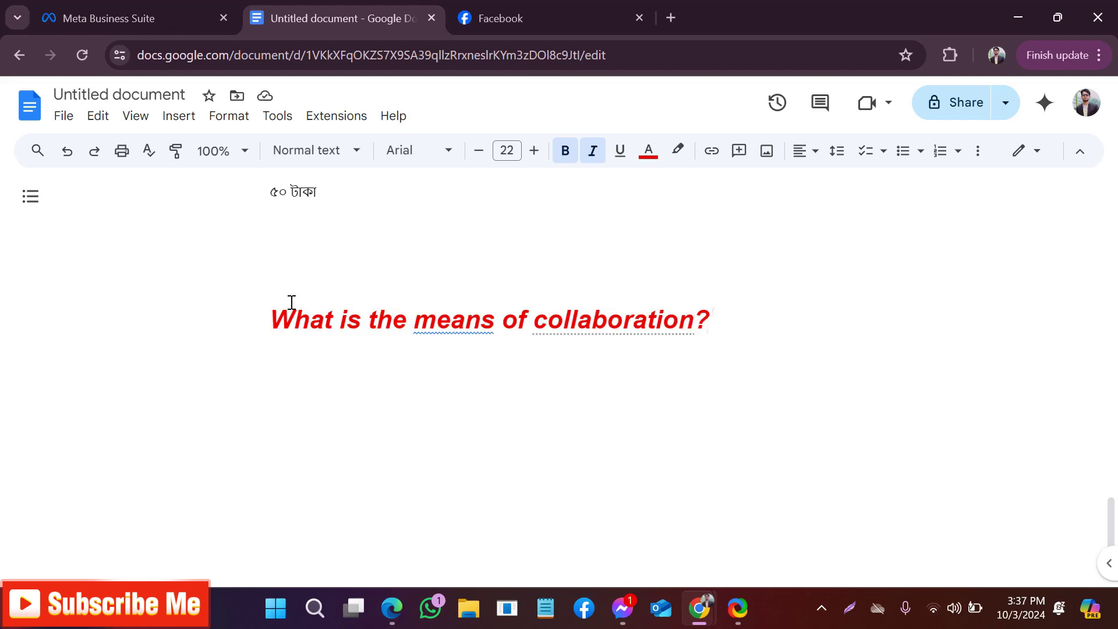
pyautogui.moveTo(262, 325); pyautogui.dragTo(756, 344)
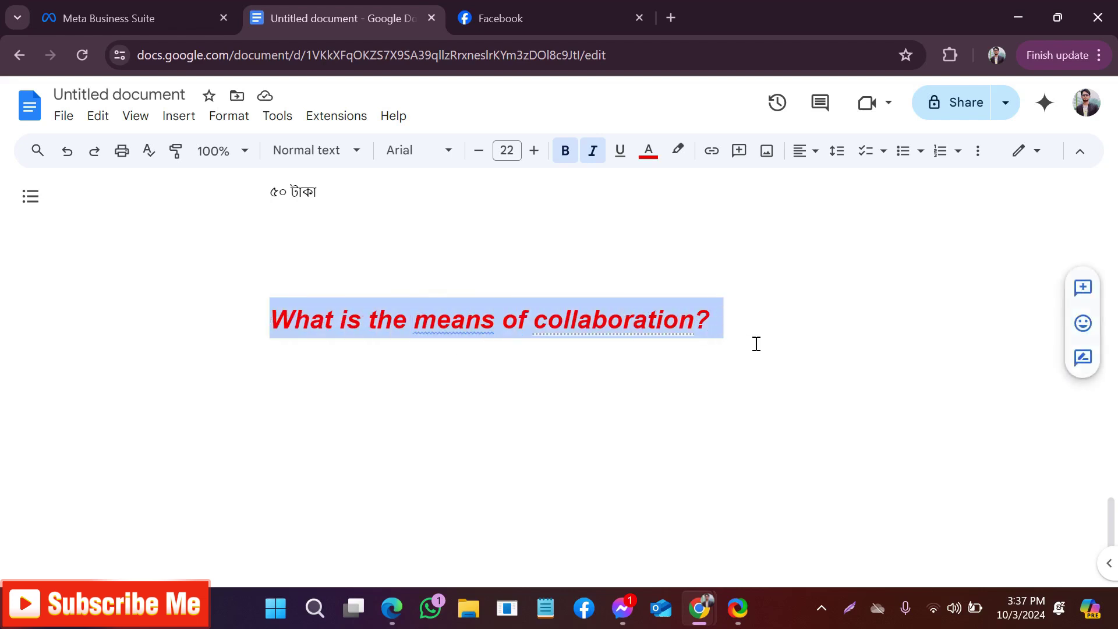
pyautogui.click(748, 269)
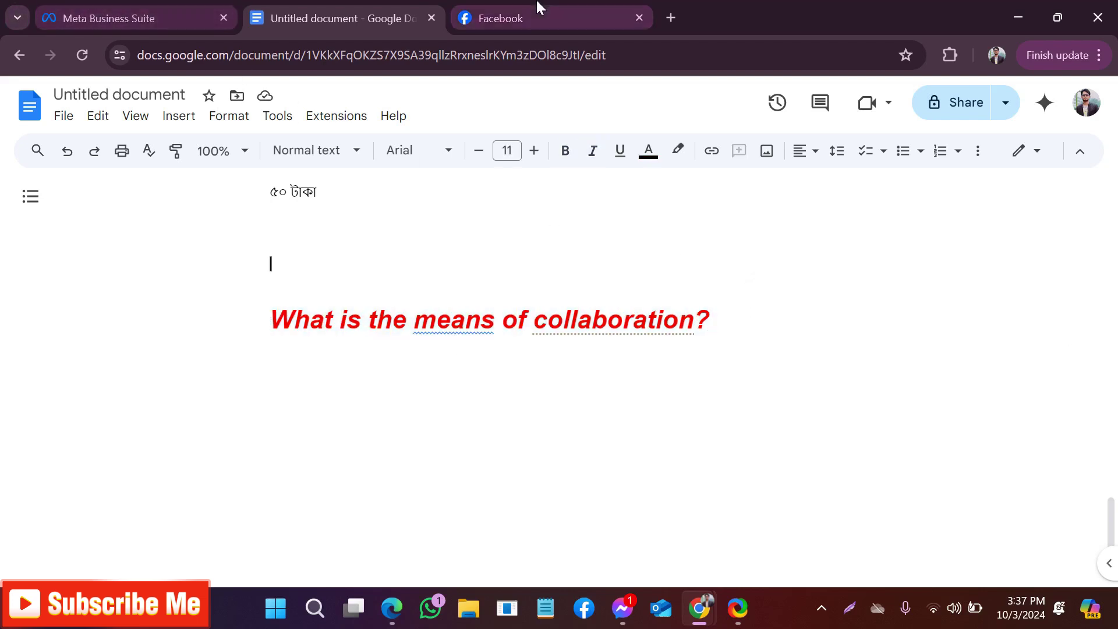
# Go to Facebook, switch from the personal profile to the Smart It page, and dismiss the profile-switch notice
pyautogui.click(522, 19)
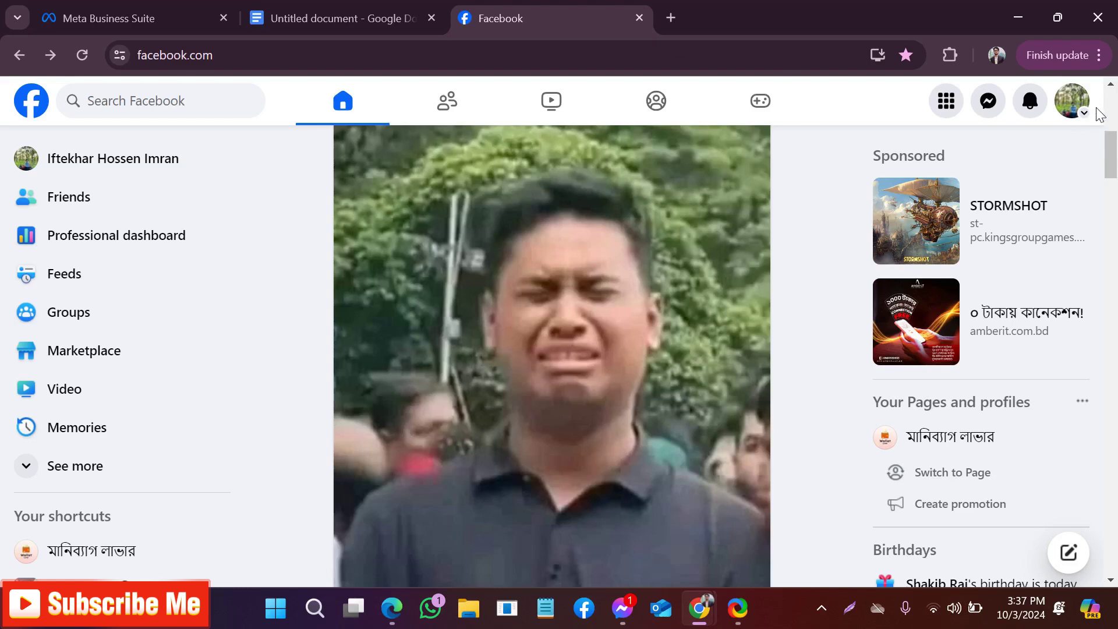
pyautogui.click(1071, 101)
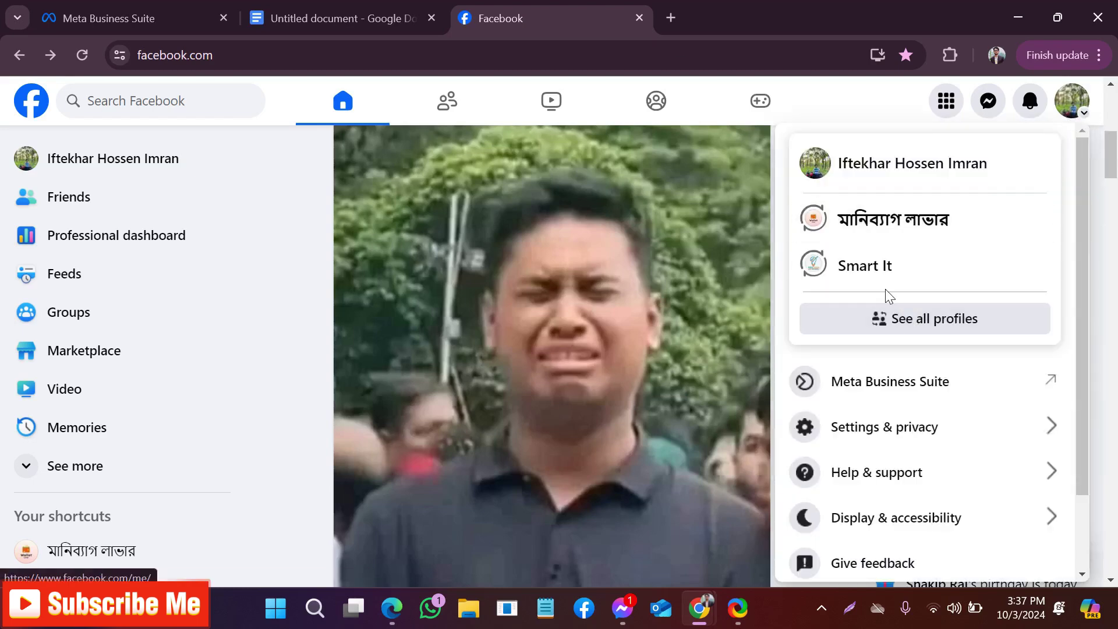
pyautogui.click(887, 328)
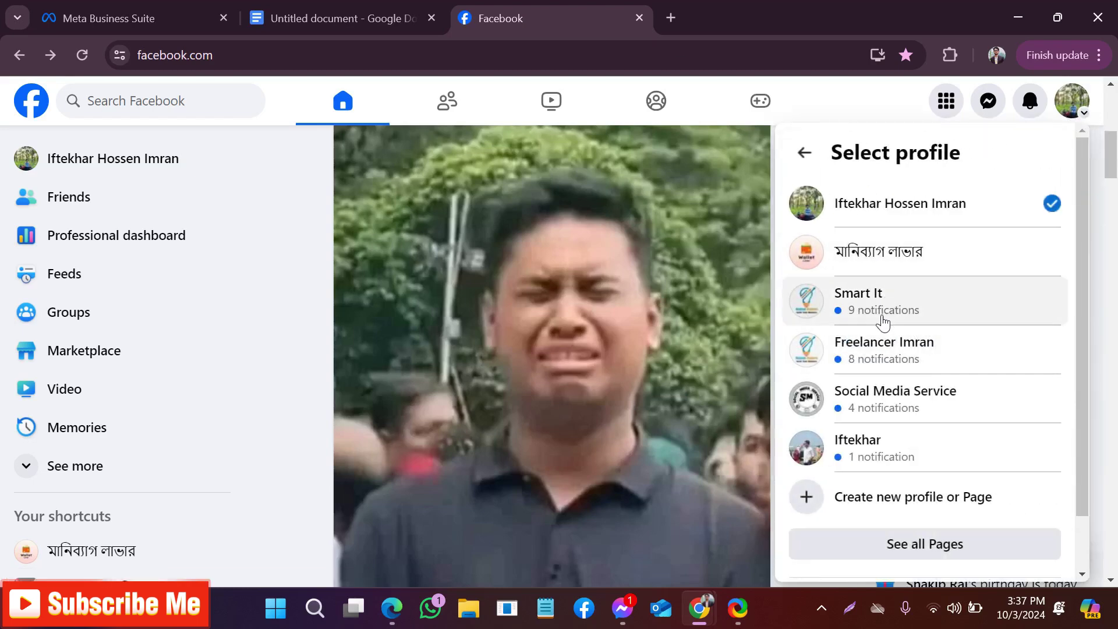
pyautogui.click(866, 310)
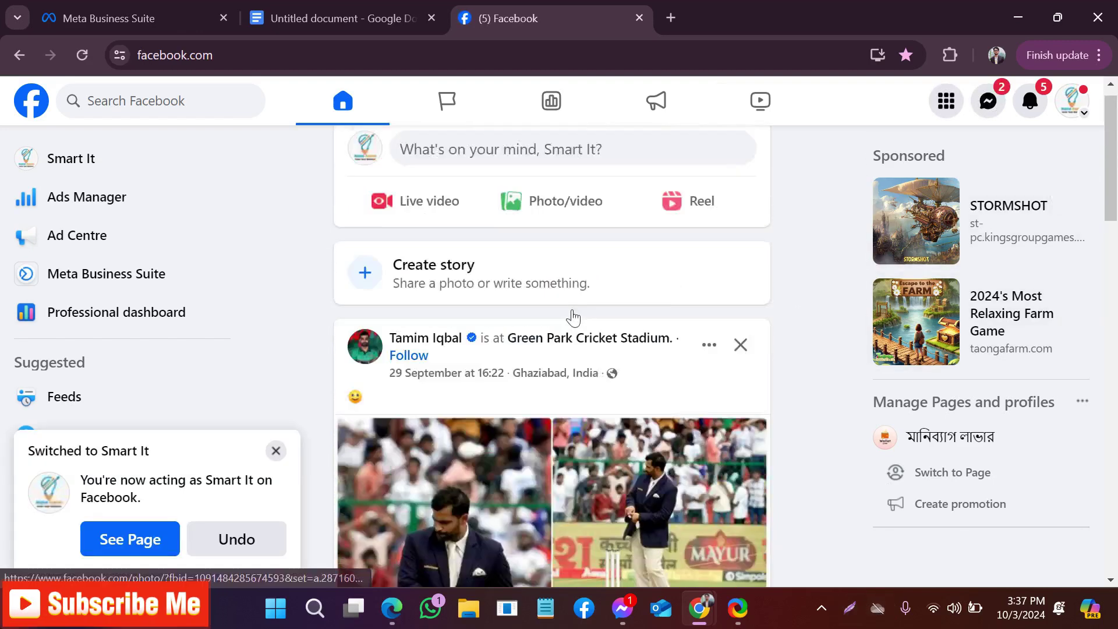
pyautogui.click(277, 452)
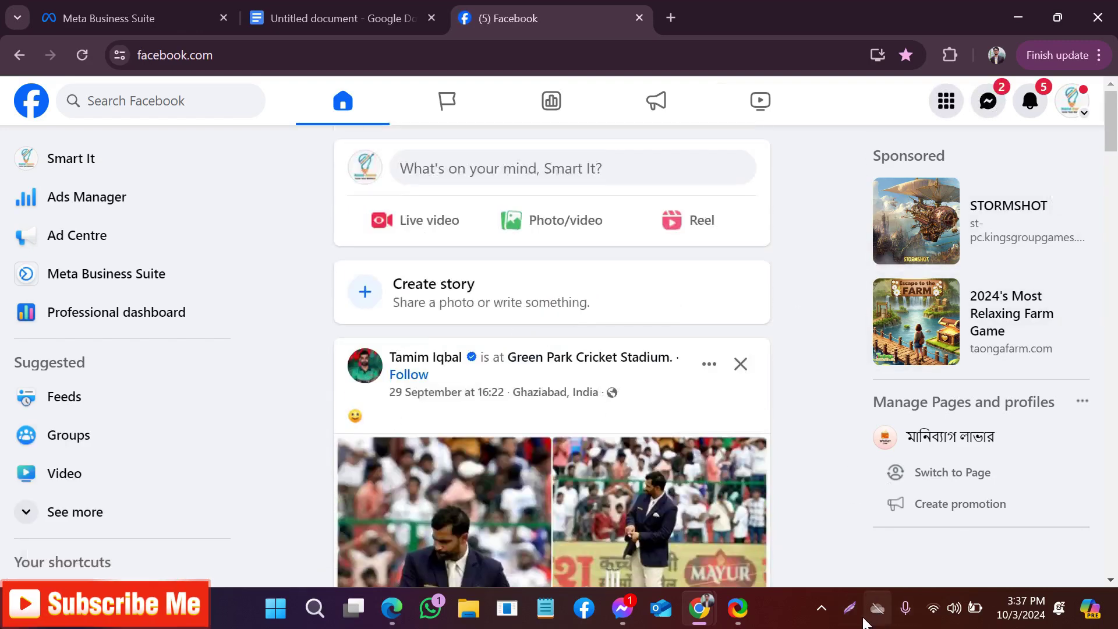
pyautogui.click(851, 609)
pyautogui.moveTo(2, 155); pyautogui.dragTo(328, 374)
pyautogui.click(349, 215)
pyautogui.moveTo(266, 215); pyautogui.dragTo(144, 269)
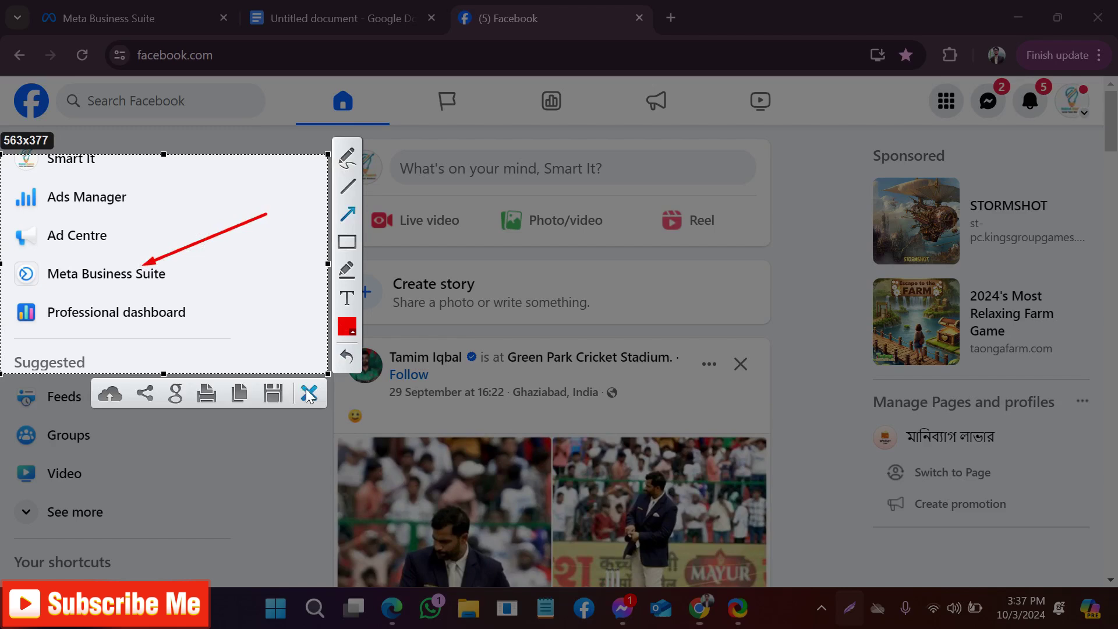
pyautogui.click(309, 393)
# Open Meta Business Suite for the Smart It page in a new browser tab and switch to that tab
pyautogui.rightClick(161, 269)
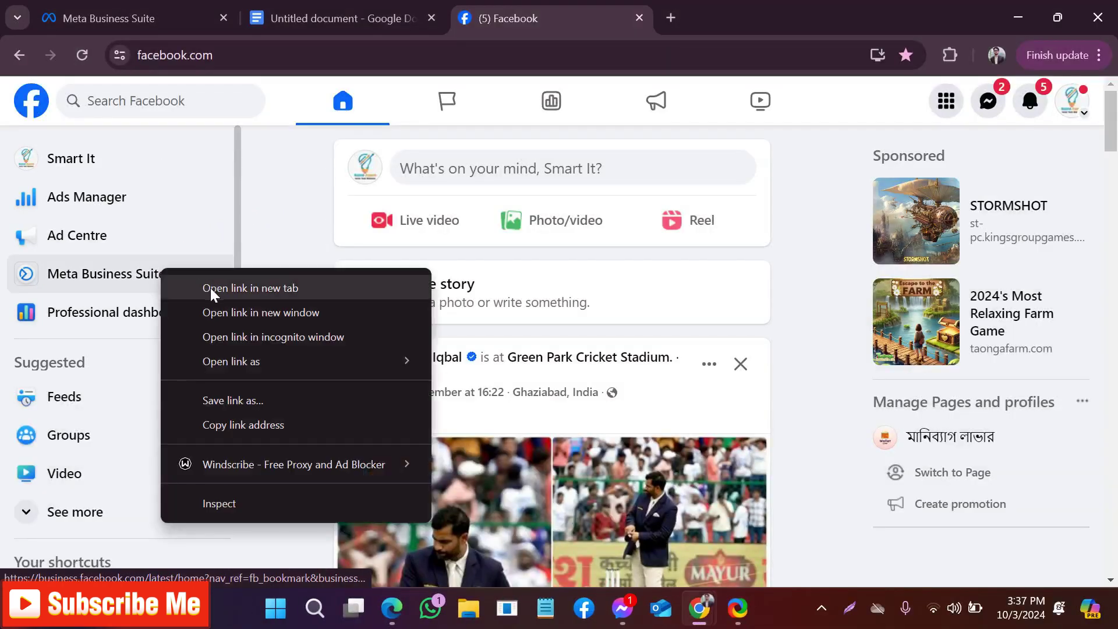
pyautogui.click(227, 288)
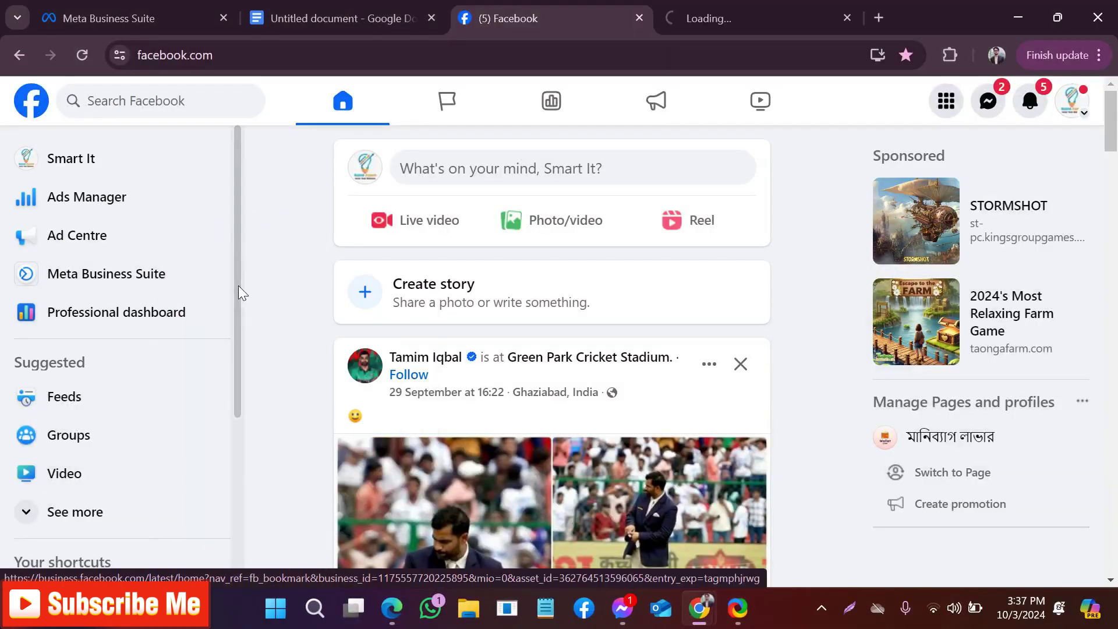
pyautogui.click(783, 16)
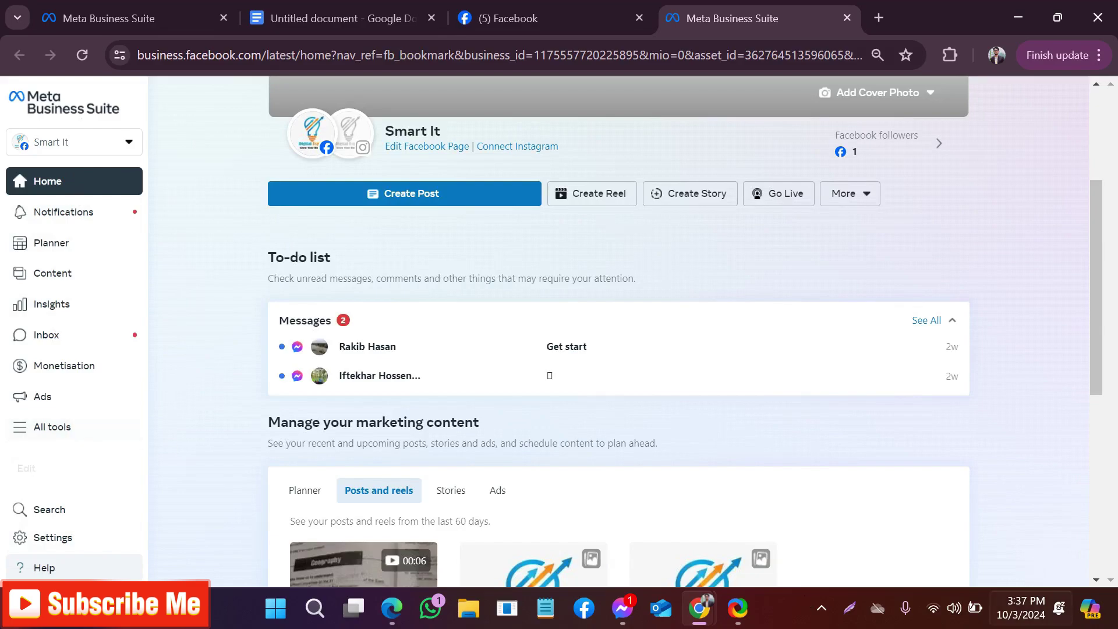
pyautogui.click(849, 608)
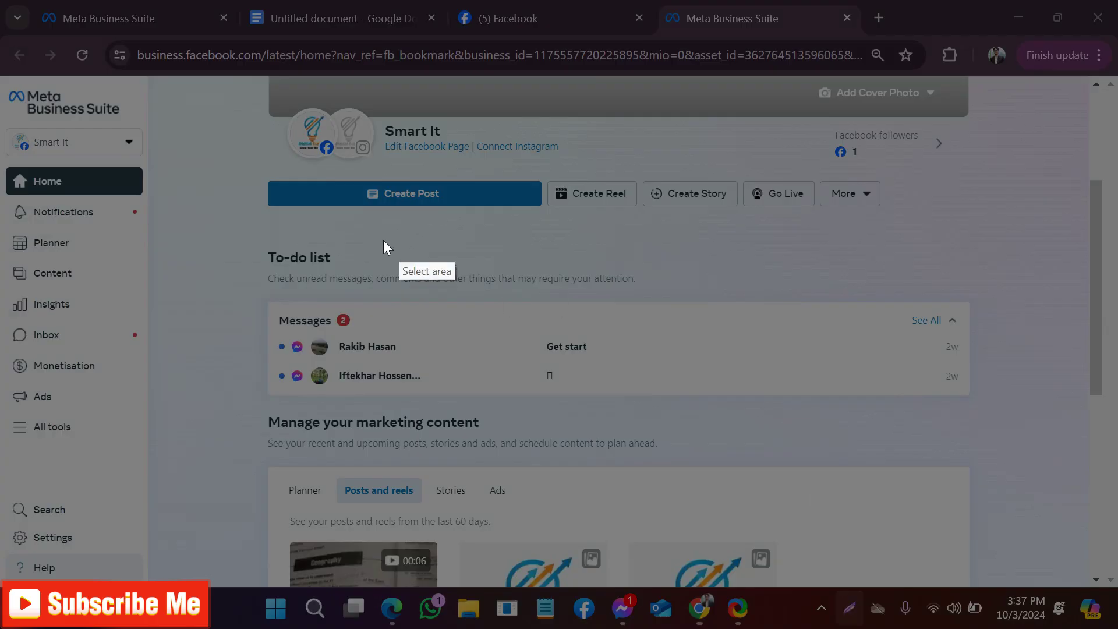
pyautogui.moveTo(249, 155); pyautogui.dragTo(583, 226)
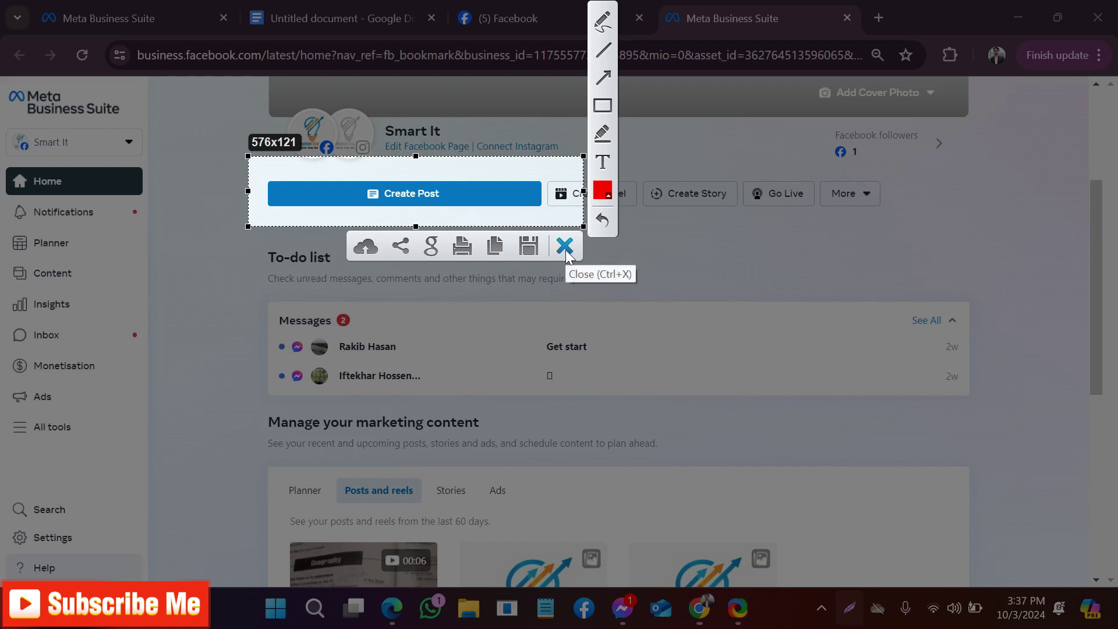
pyautogui.click(564, 248)
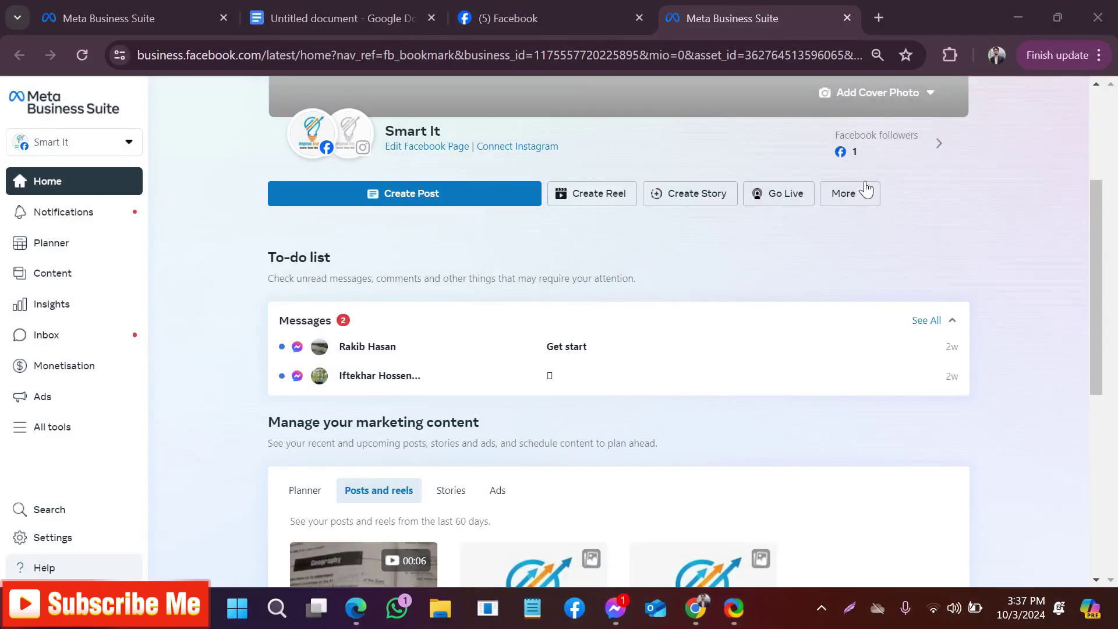
# Start creating a new post for the Smart It page from the Meta Business Suite home page
pyautogui.rightClick(300, 200)
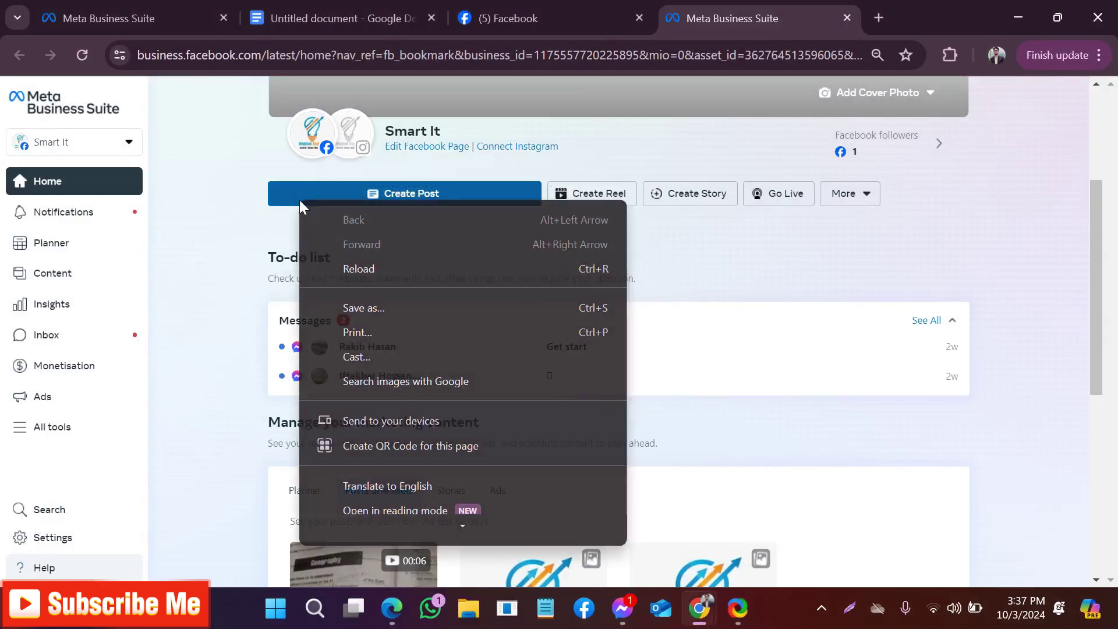
pyautogui.click(361, 170)
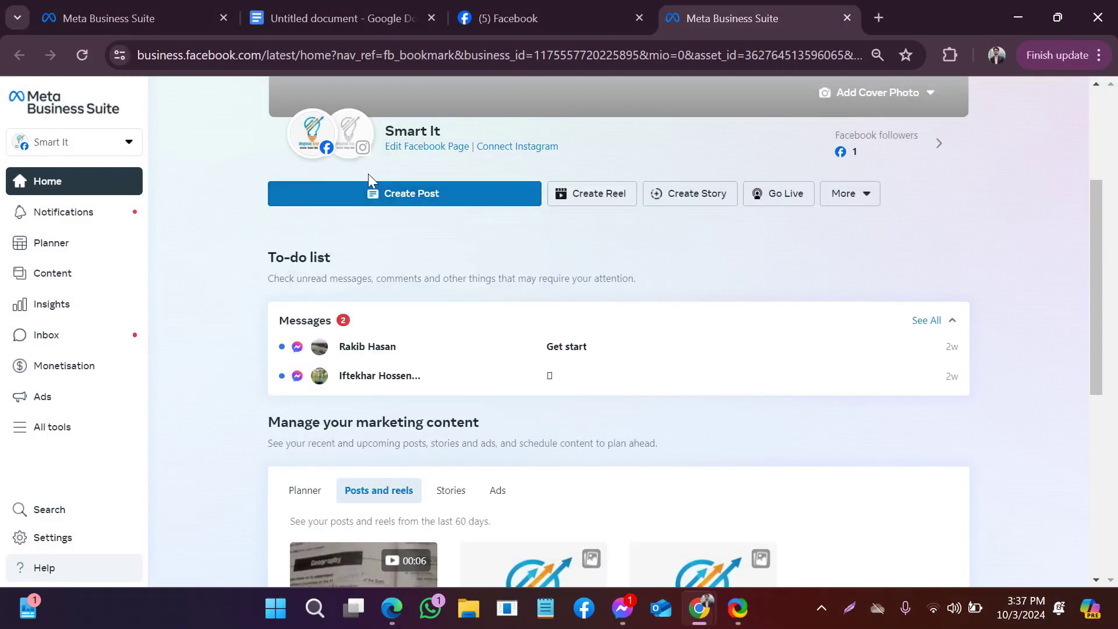
pyautogui.click(392, 197)
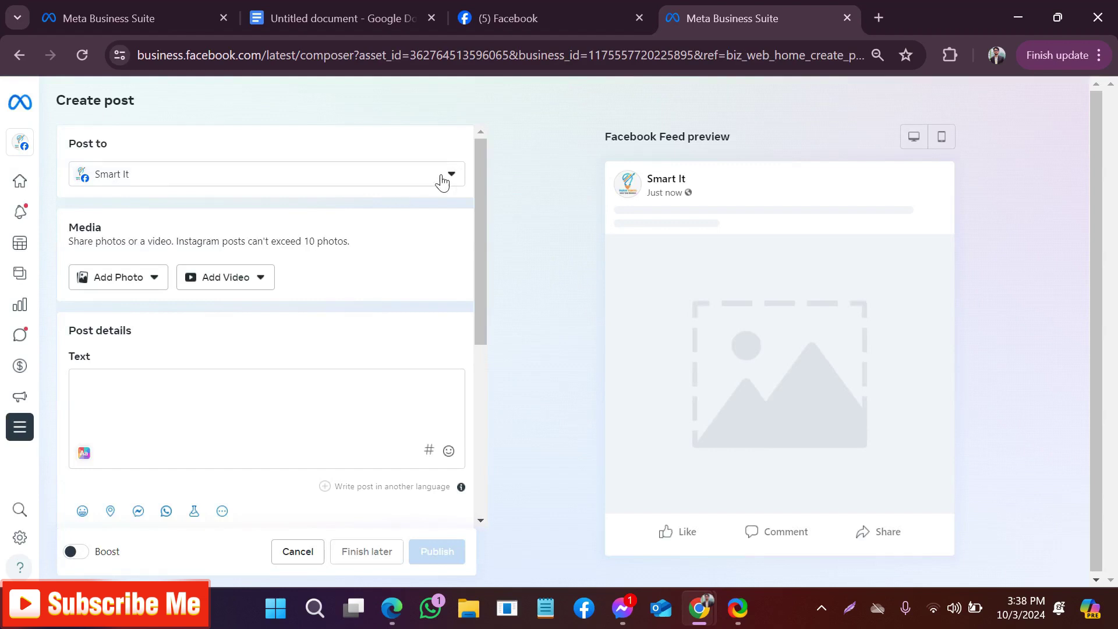
# Review the post composer's destination options and its sections down to the Collaborator field
pyautogui.click(404, 180)
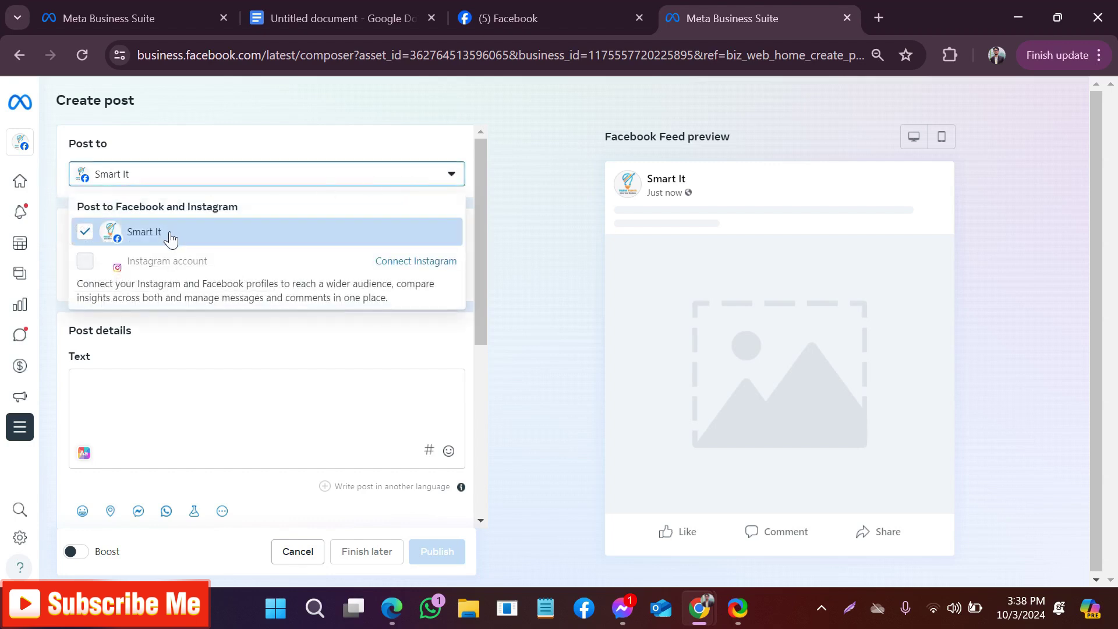
pyautogui.click(198, 168)
pyautogui.scroll(-2, 201, 251)
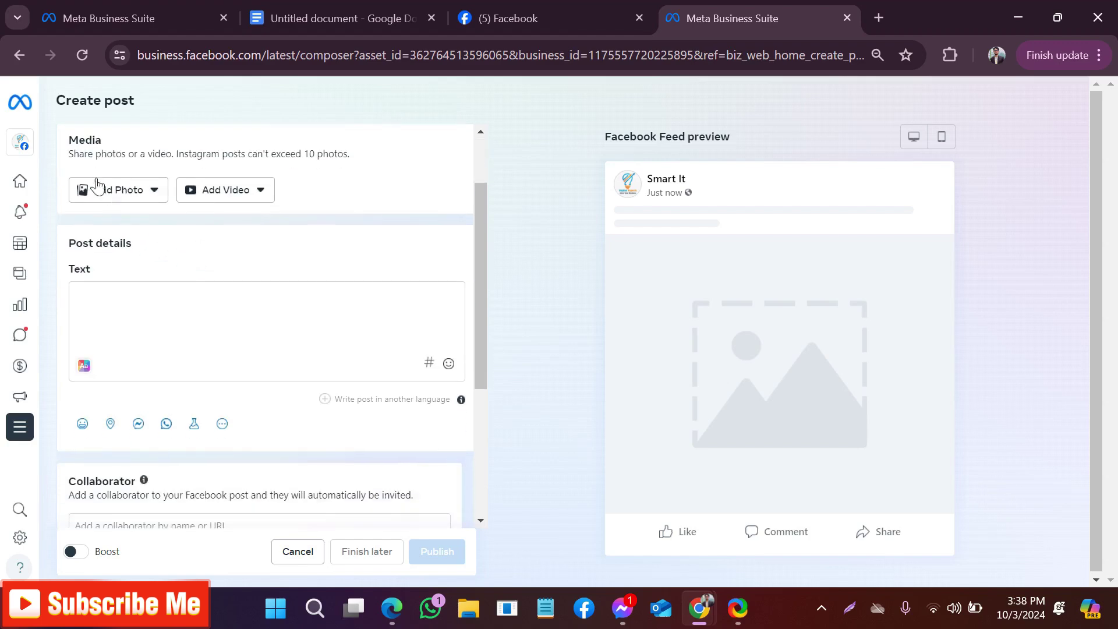
pyautogui.scroll(-4, 195, 336)
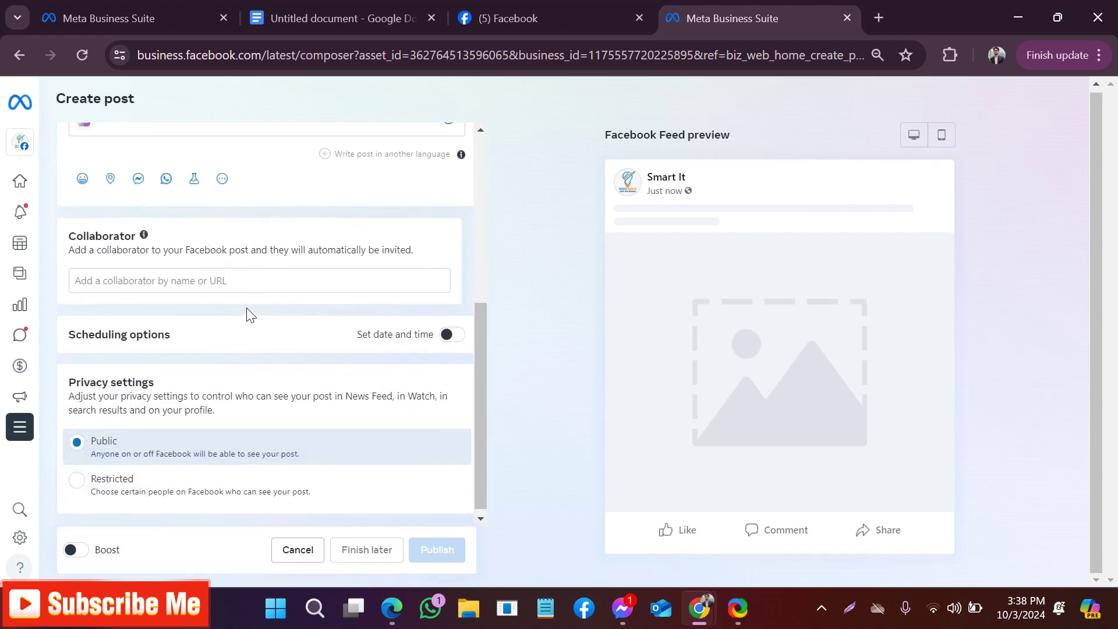
pyautogui.scroll(2, 252, 312)
pyautogui.click(849, 608)
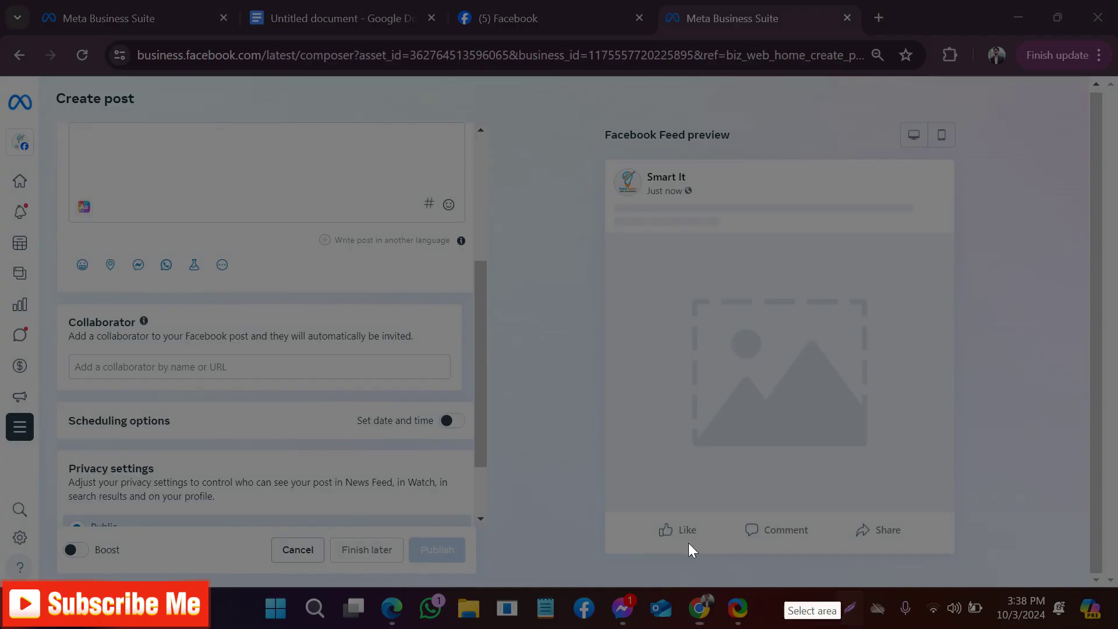
pyautogui.moveTo(54, 308); pyautogui.dragTo(509, 388)
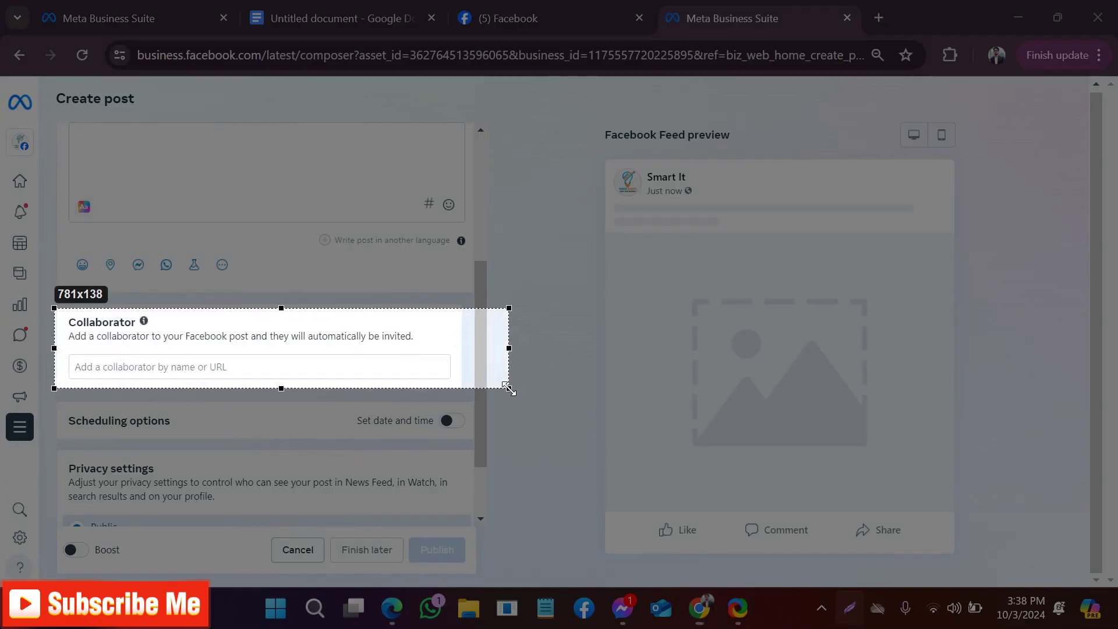
pyautogui.click(491, 408)
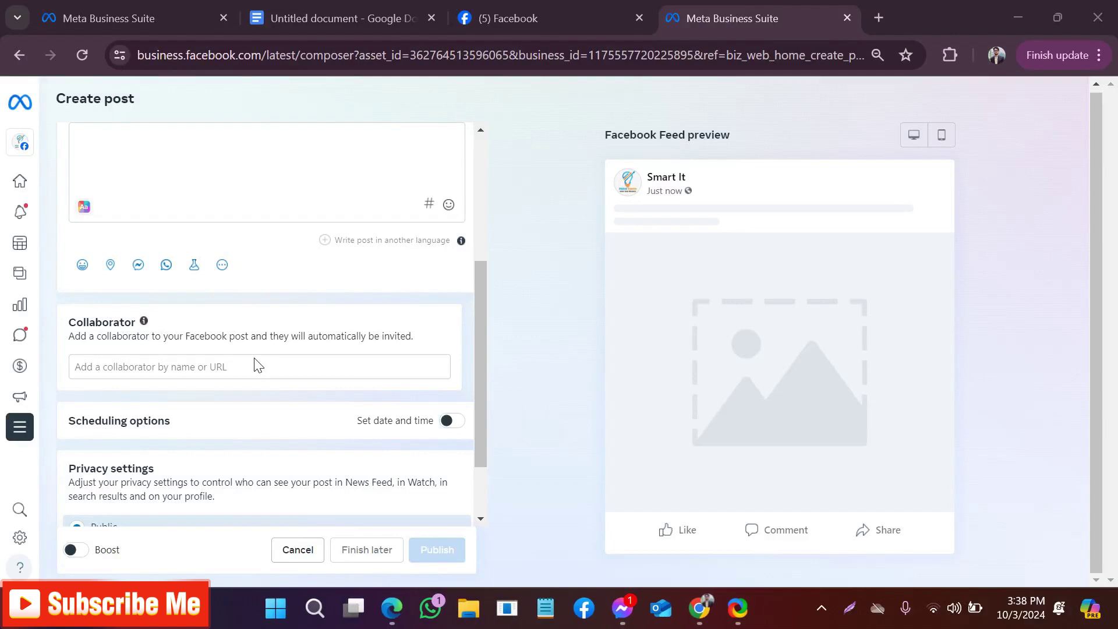
# Upload the video file "WhatsApp Video 2024-09-30 at 15.11.29_58c1771d" from the computer and pause its preview
pyautogui.scroll(5, 256, 365)
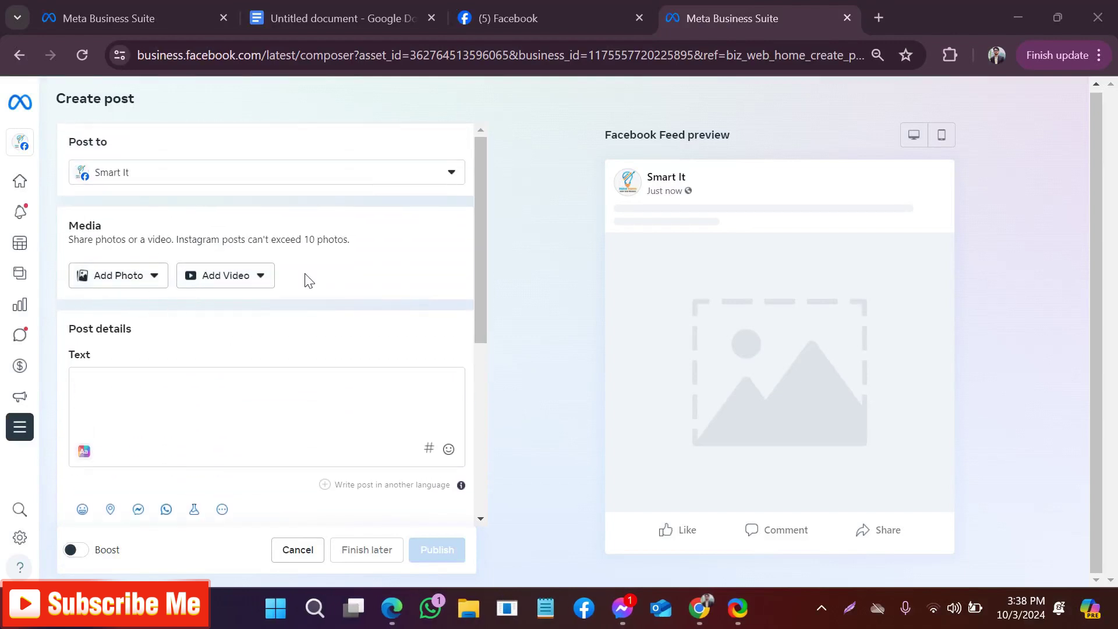
pyautogui.click(239, 279)
pyautogui.click(312, 315)
pyautogui.click(400, 169)
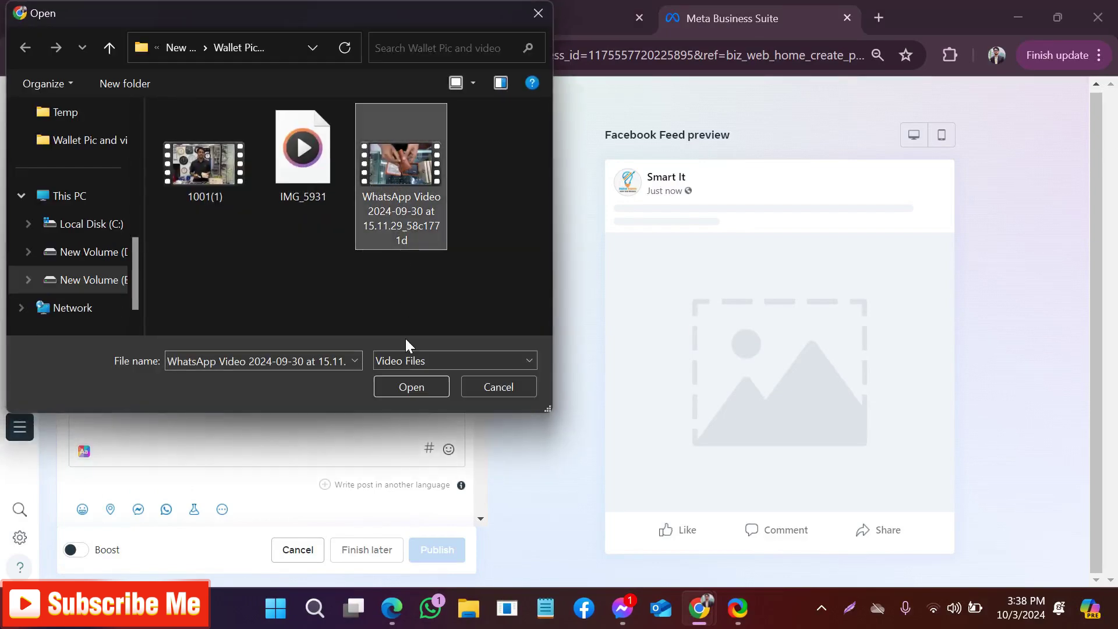
pyautogui.click(409, 383)
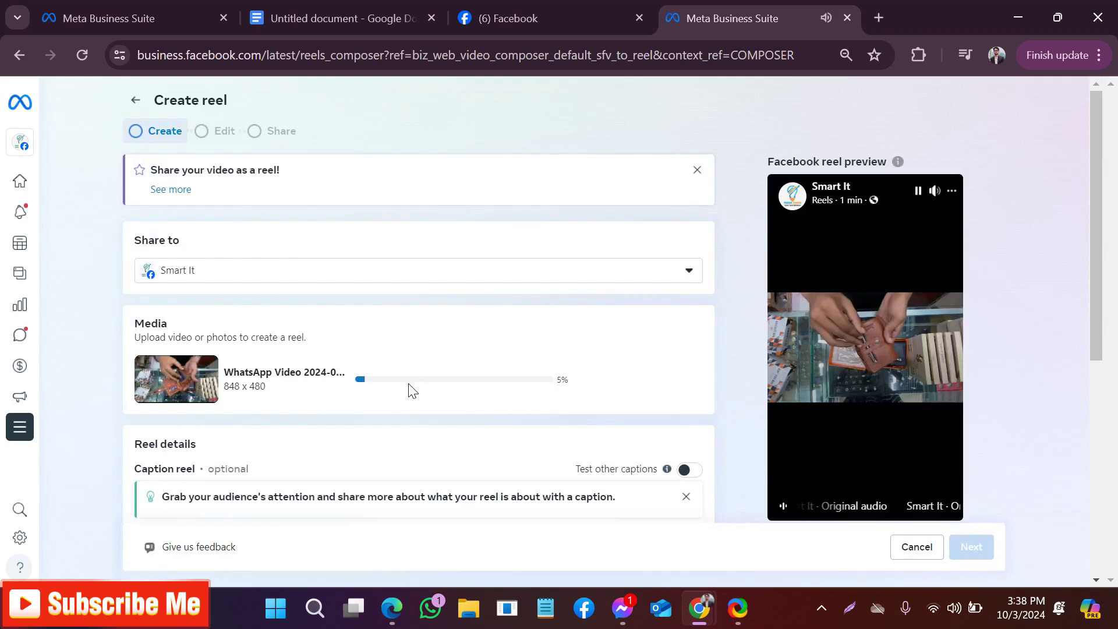
pyautogui.click(918, 194)
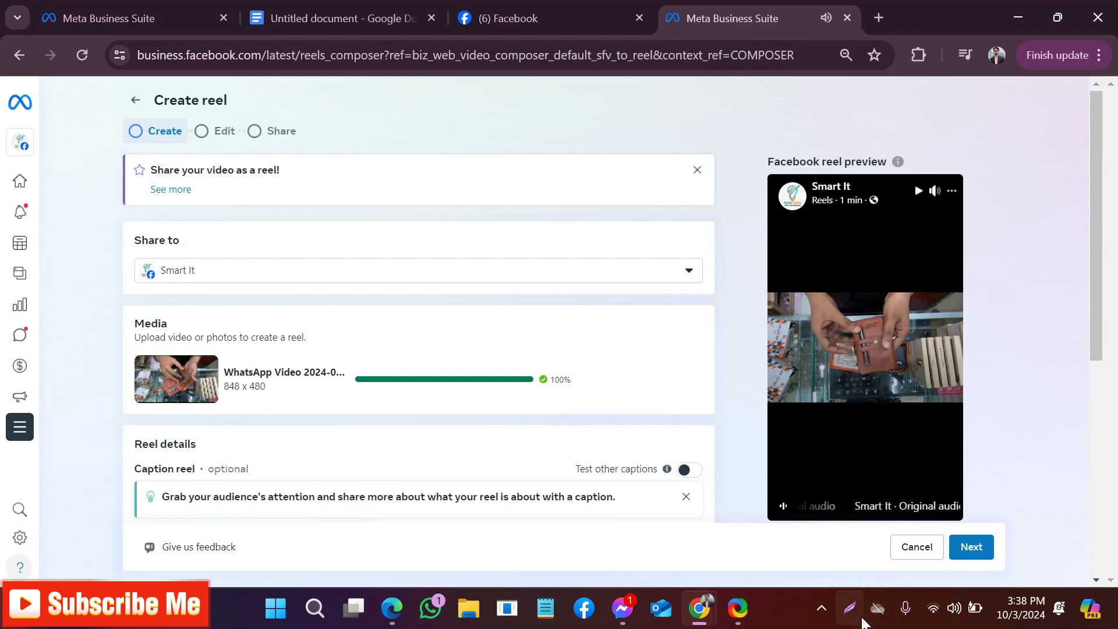
pyautogui.press('super+shift+s')
pyautogui.moveTo(121, 77); pyautogui.dragTo(295, 133)
pyautogui.click(279, 152)
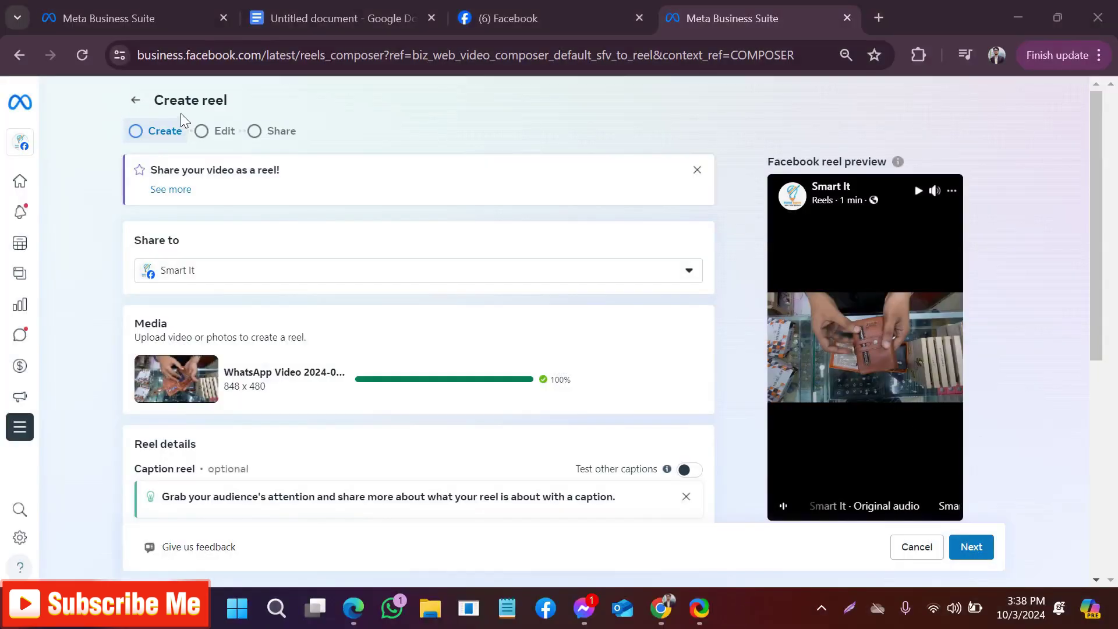
# Leave the reel composer and switch the uploaded video back to a regular post
pyautogui.click(134, 102)
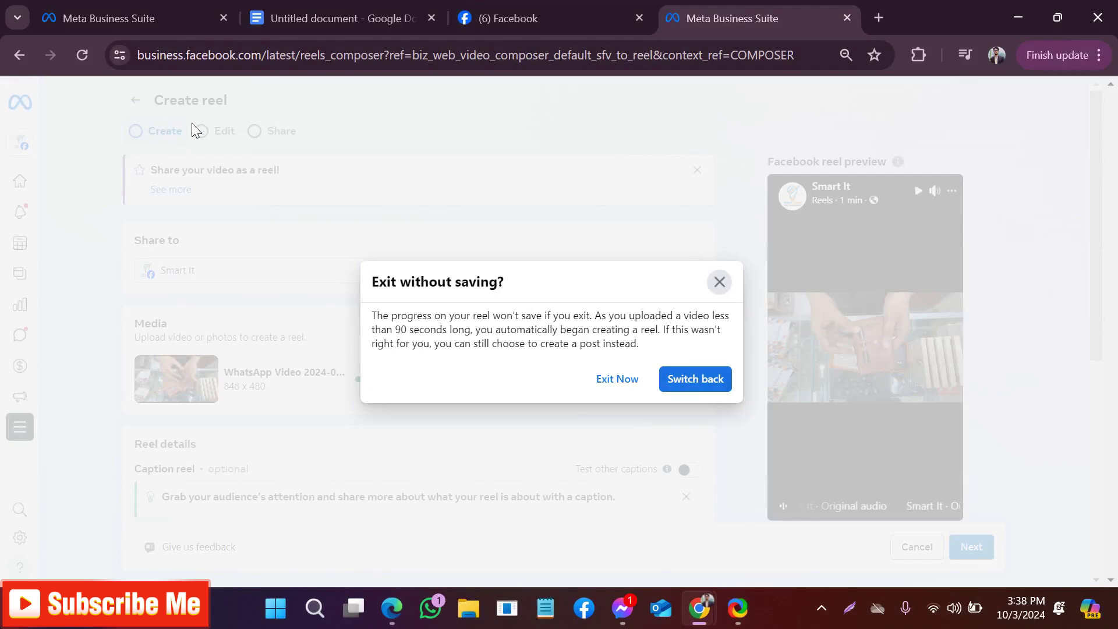
pyautogui.click(695, 380)
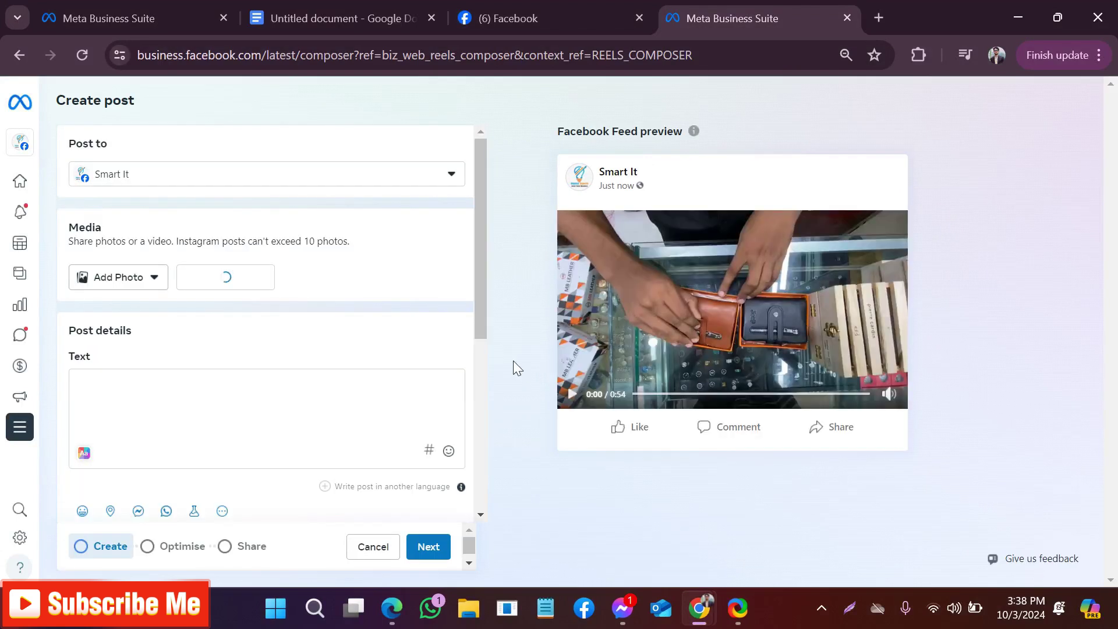
pyautogui.click(849, 608)
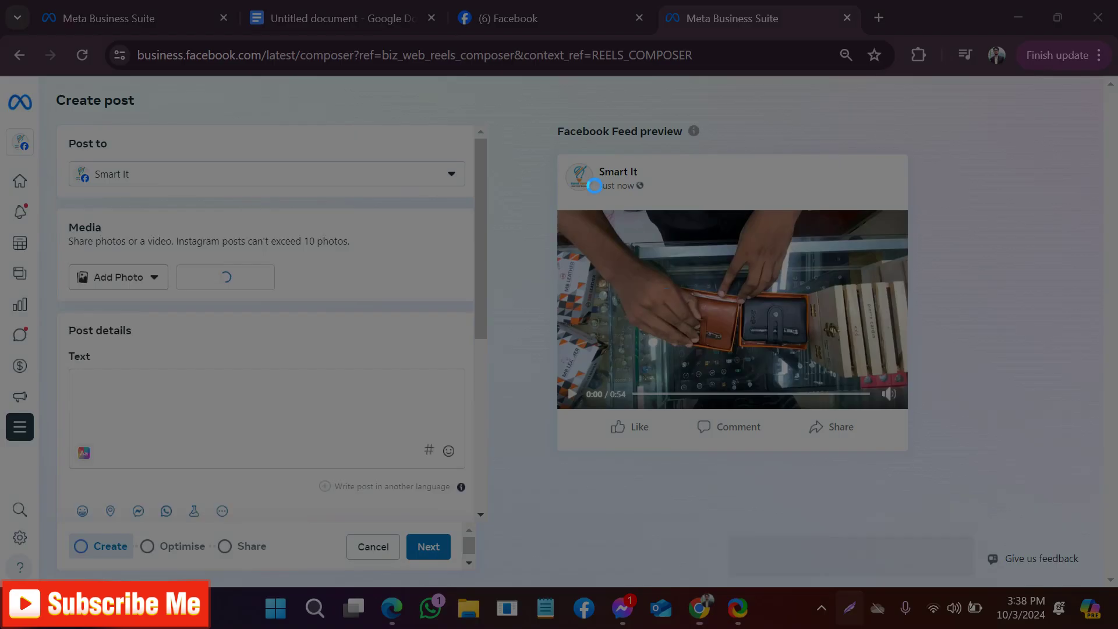
pyautogui.moveTo(537, 109); pyautogui.dragTo(773, 191)
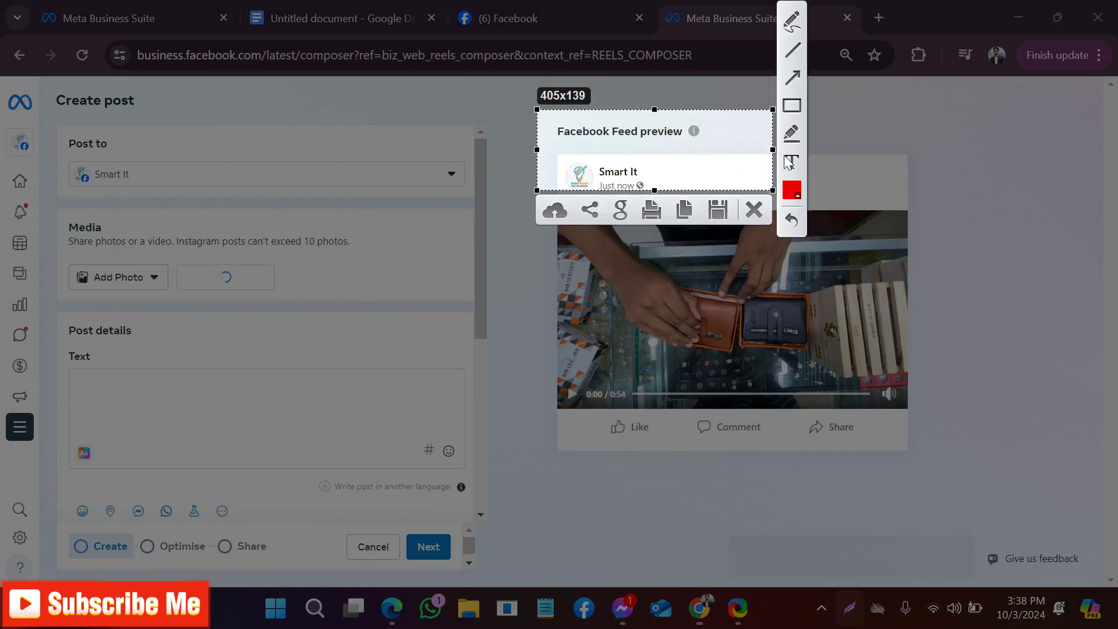
pyautogui.moveTo(704, 128); pyautogui.dragTo(677, 128)
pyautogui.click(753, 211)
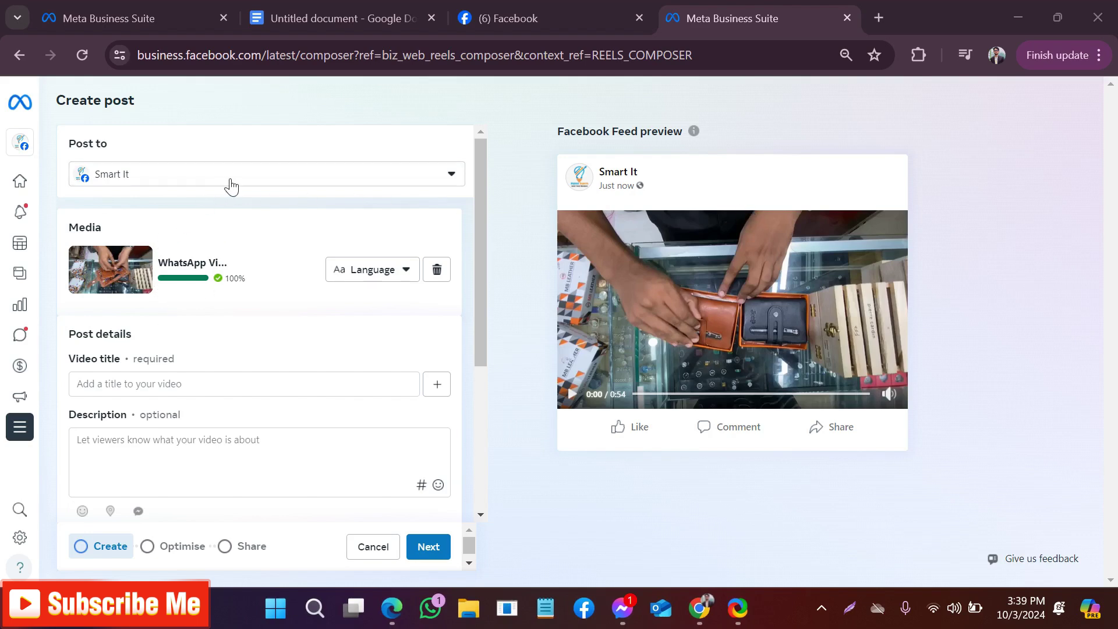
# Review the video post's details down to Tags and collaborator, and read the information about collaborative posts
pyautogui.scroll(-3, 362, 212)
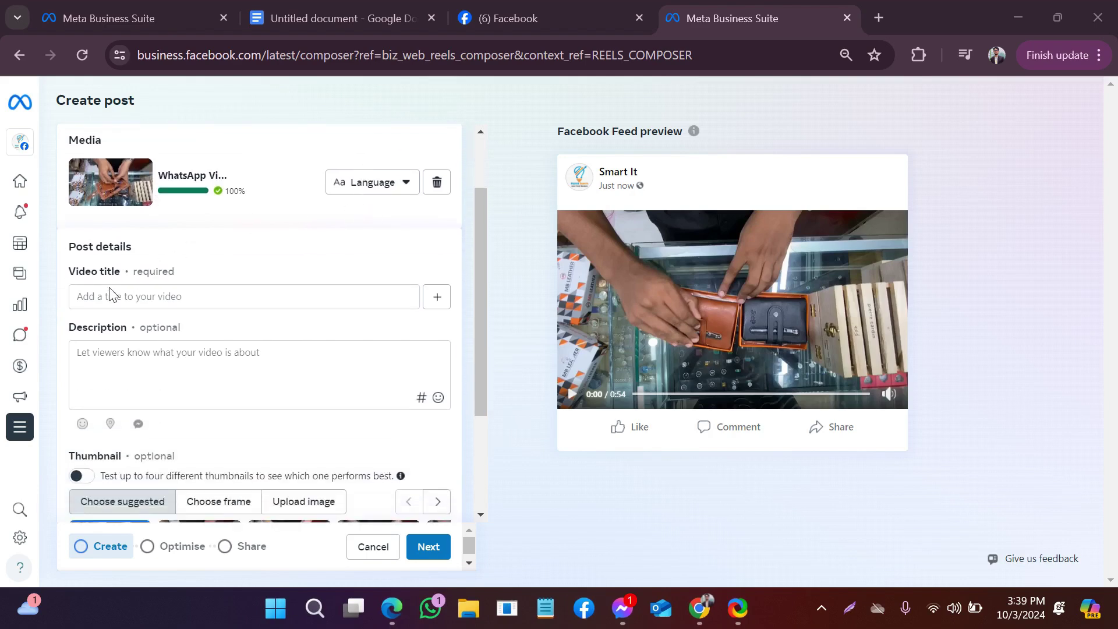
pyautogui.scroll(-2, 161, 311)
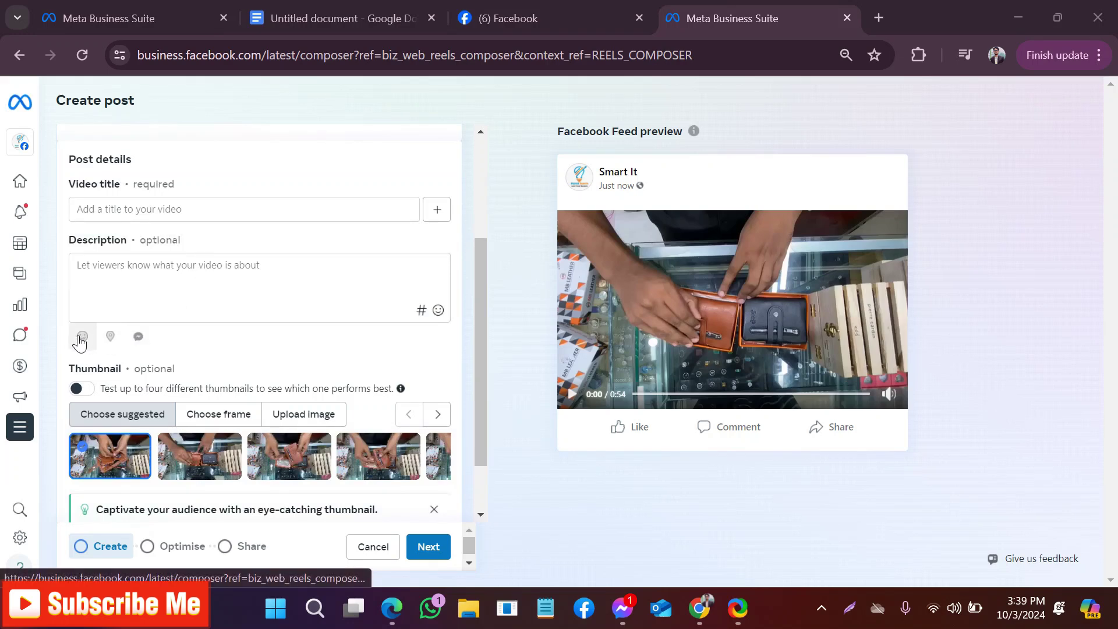
pyautogui.scroll(-2, 268, 347)
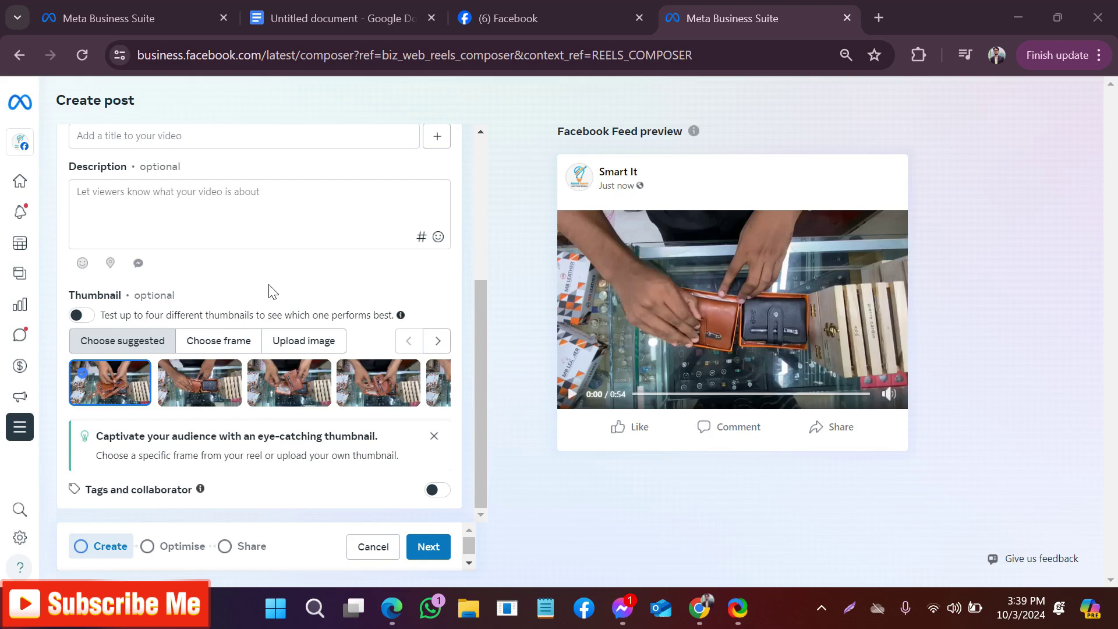
pyautogui.click(201, 489)
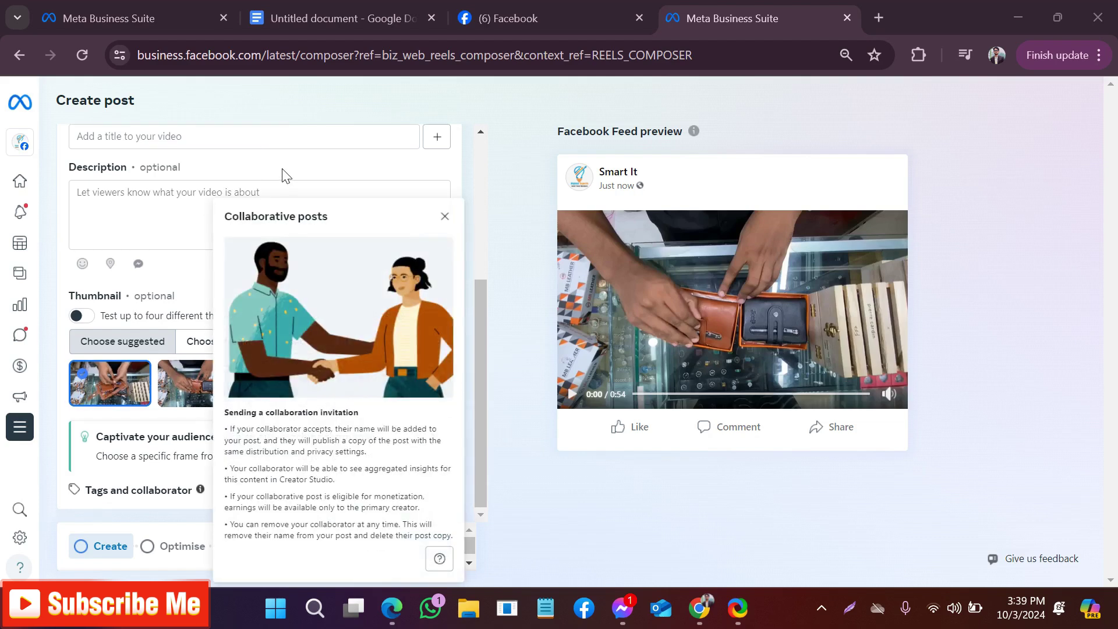
pyautogui.click(445, 217)
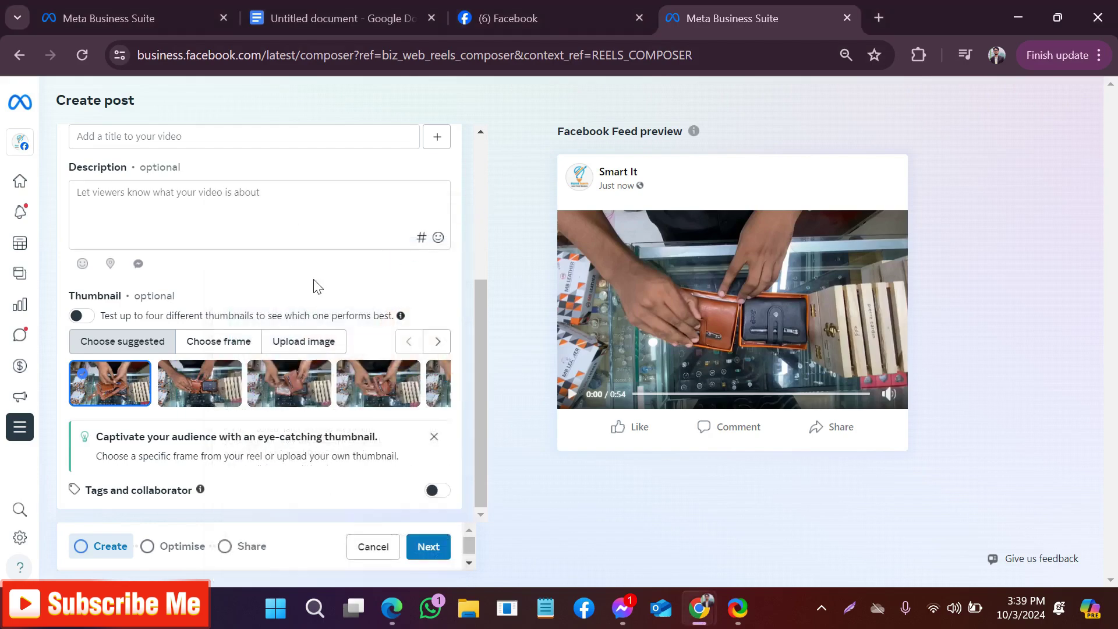
pyautogui.click(850, 608)
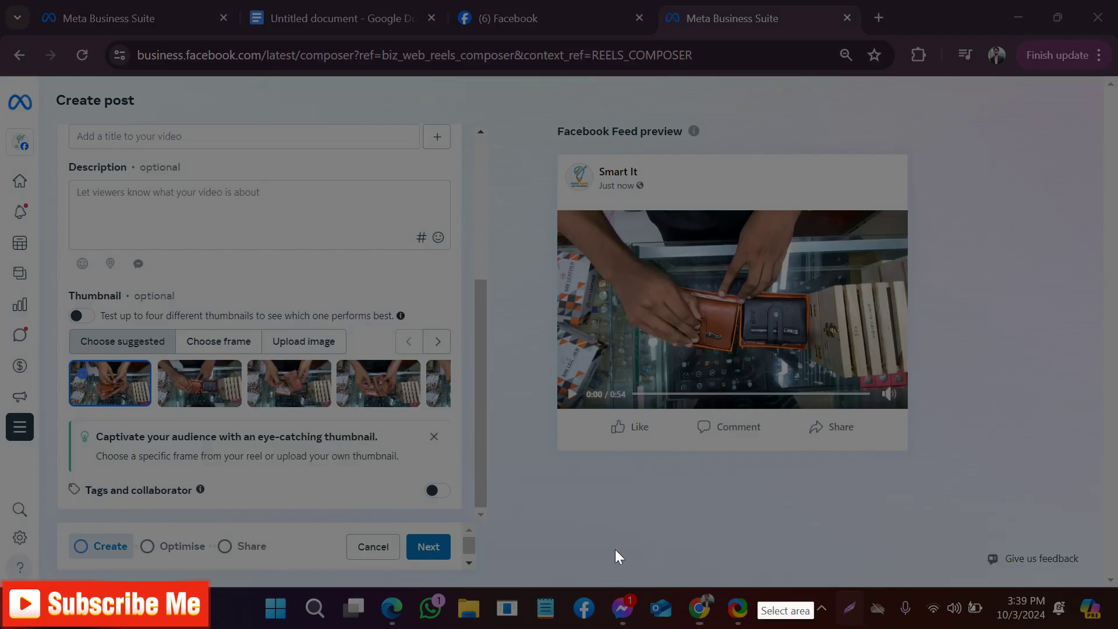
pyautogui.moveTo(46, 465); pyautogui.dragTo(487, 517)
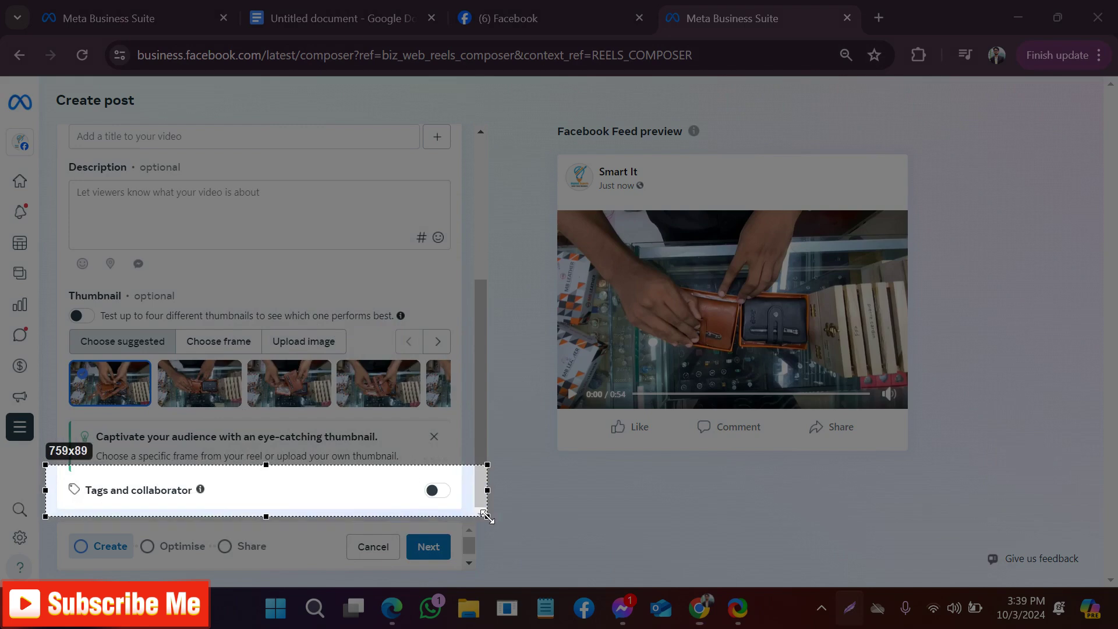
pyautogui.click(467, 532)
# Turn on Tags and collaborator for the video post and activate its entry field
pyautogui.click(435, 491)
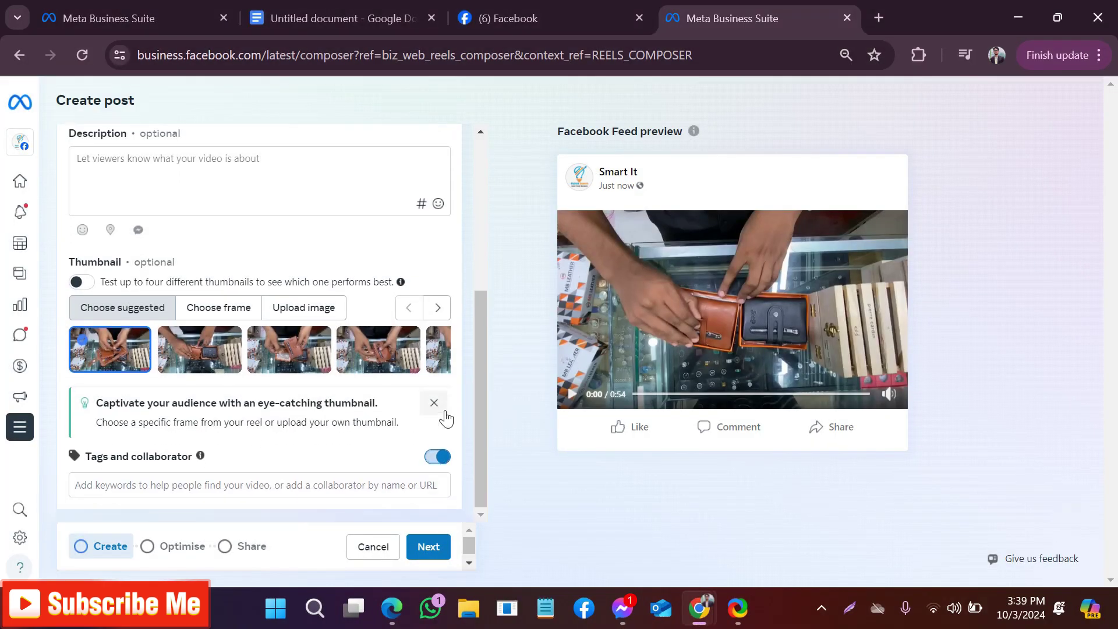
pyautogui.click(172, 485)
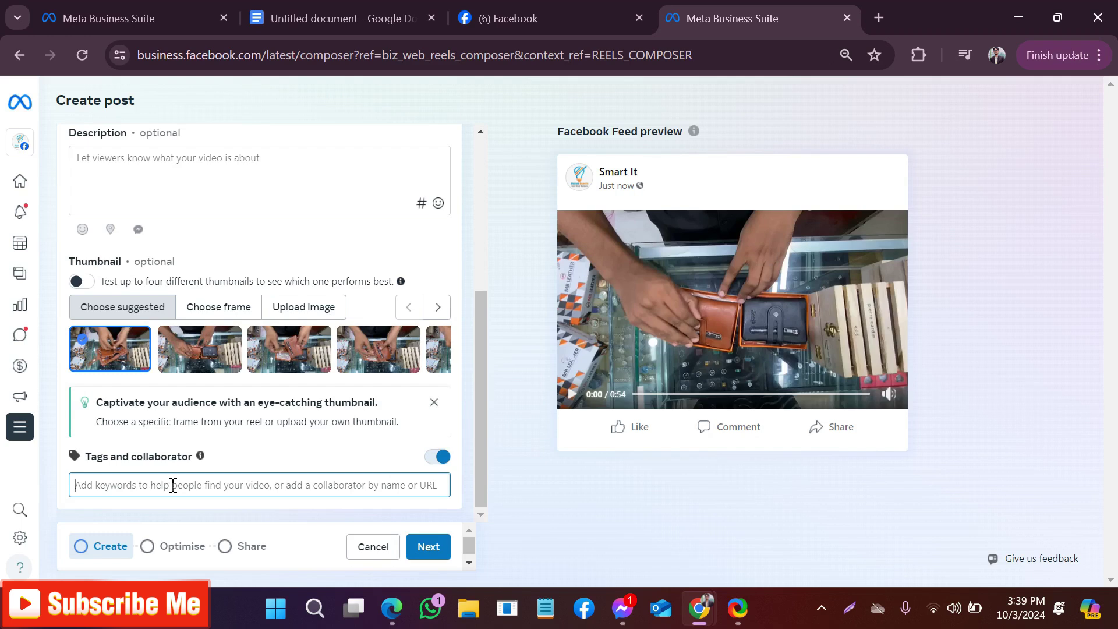
# Switch to the Facebook tab, change from the Smart It page to the personal profile, and open that profile's page
pyautogui.click(547, 8)
pyautogui.click(1079, 120)
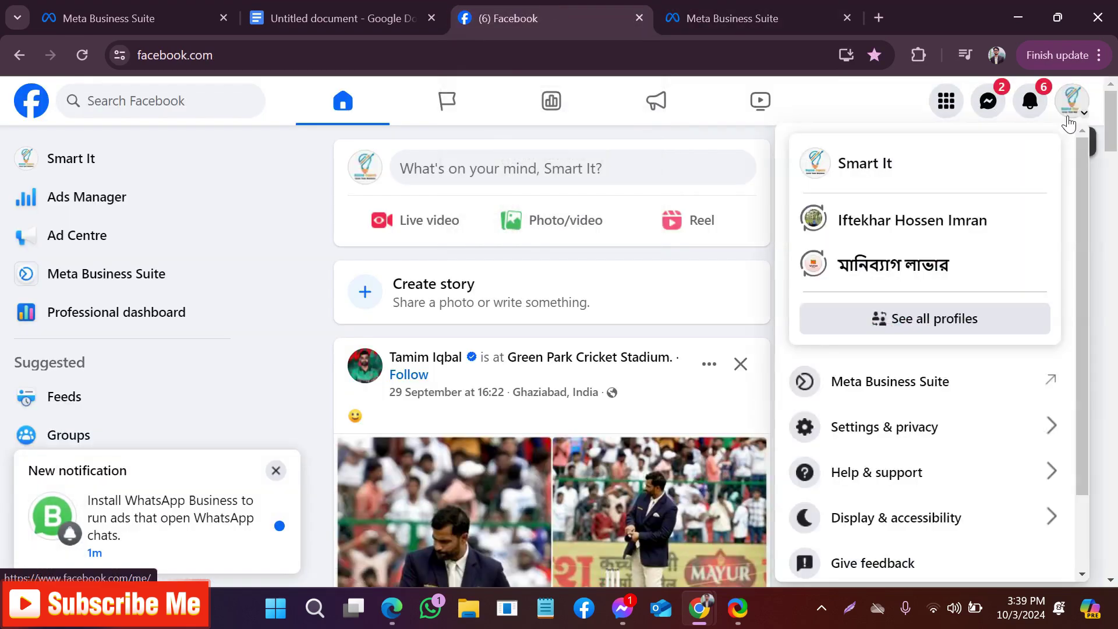
pyautogui.click(929, 224)
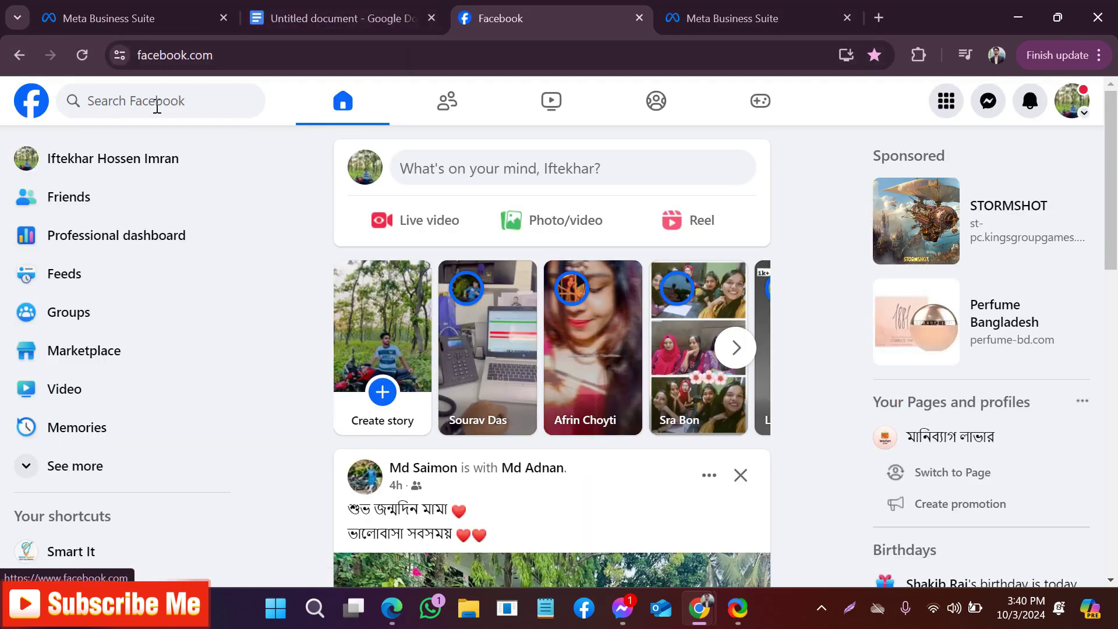
pyautogui.click(1074, 102)
pyautogui.click(947, 156)
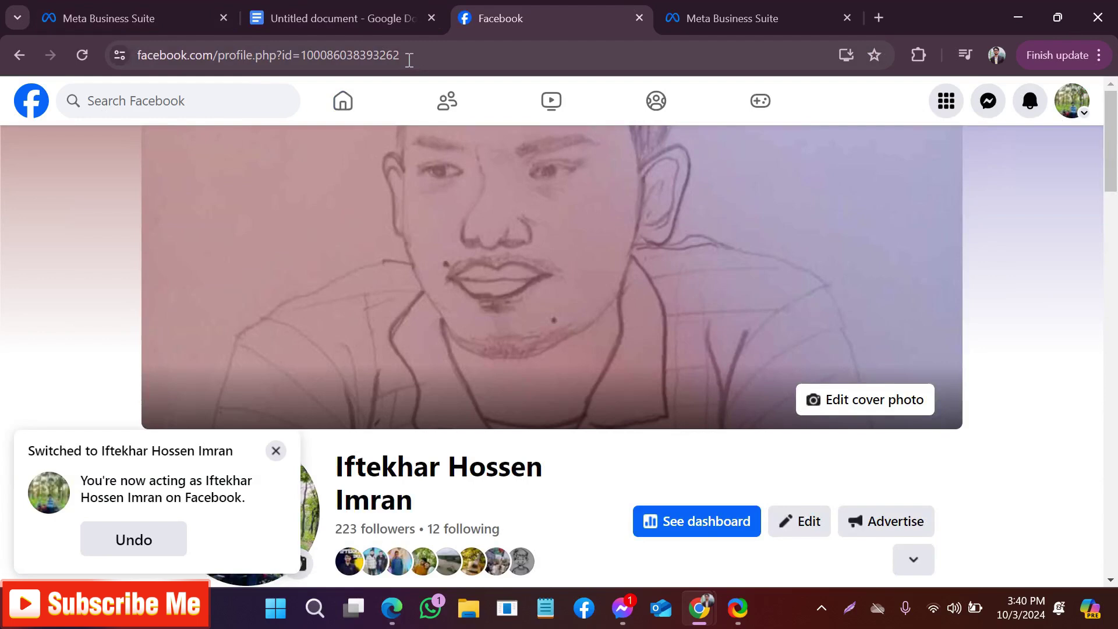
# Copy the full web address of the opened personal profile page
pyautogui.moveTo(409, 59); pyautogui.dragTo(126, 58)
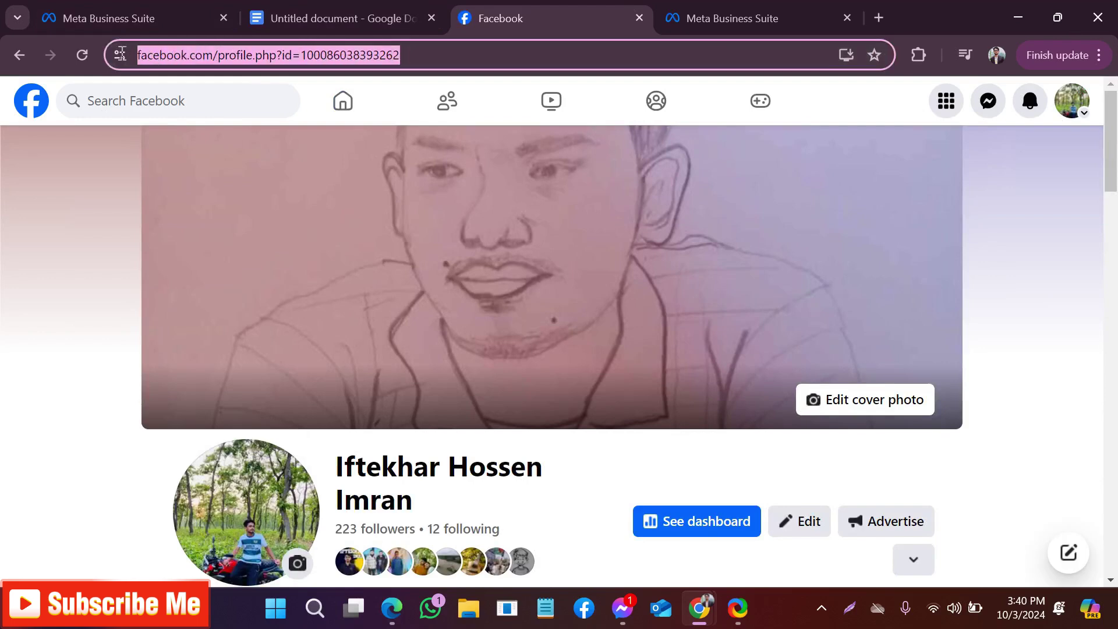
pyautogui.rightClick(159, 58)
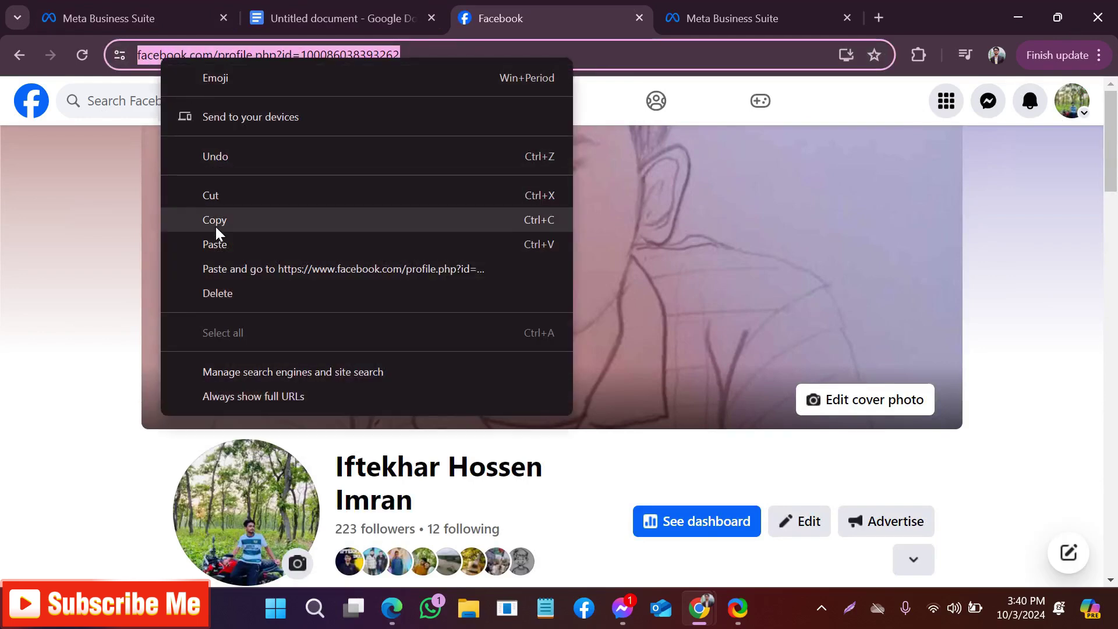
pyautogui.click(216, 226)
# Return to the Create post tab and paste the profile URL into the tags and collaborator field
pyautogui.click(125, 14)
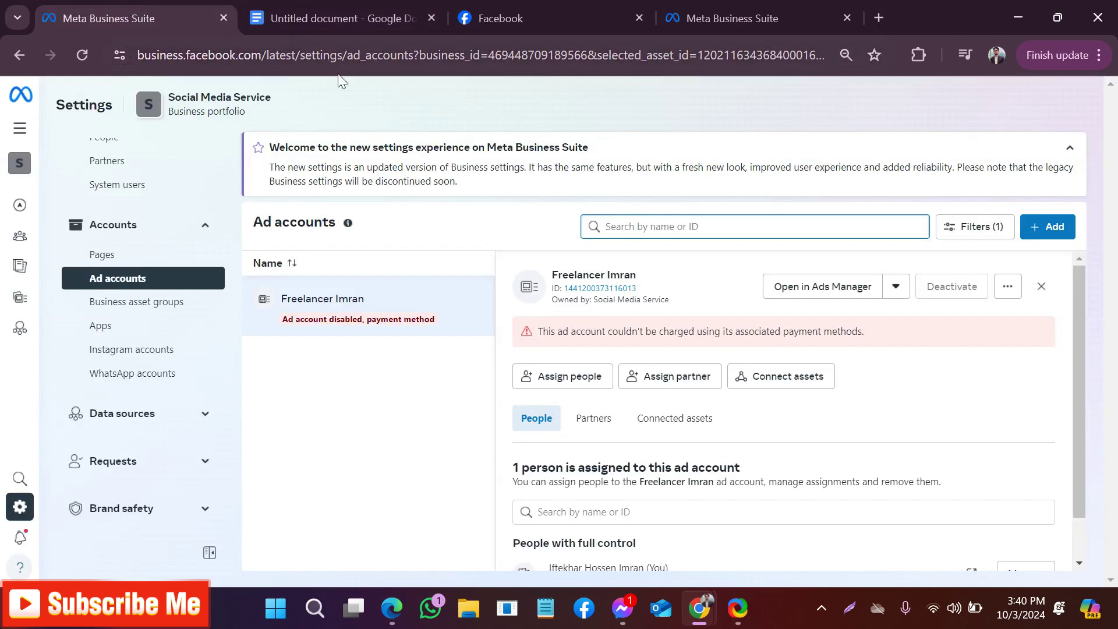
pyautogui.click(544, 11)
pyautogui.click(700, 8)
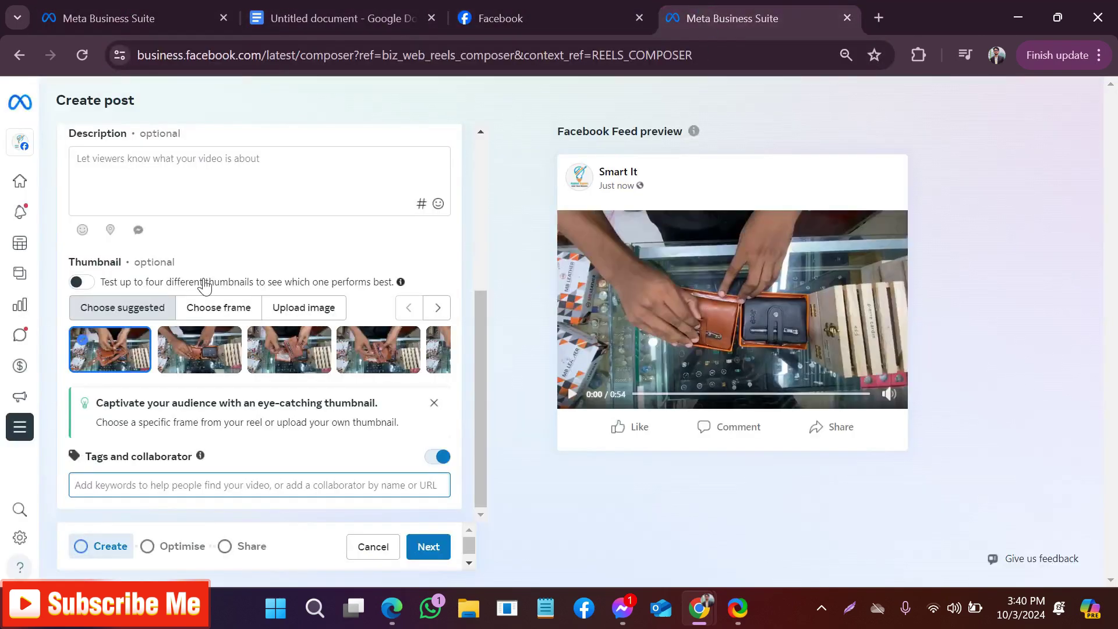
pyautogui.click(91, 489)
pyautogui.rightClick(104, 487)
pyautogui.click(172, 253)
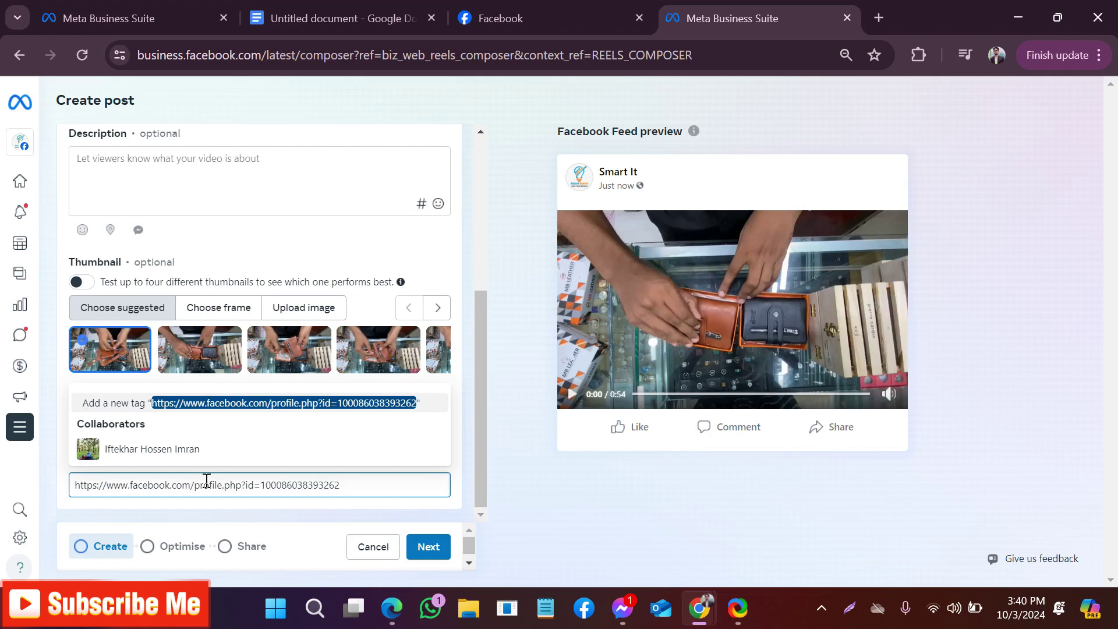
pyautogui.click(849, 607)
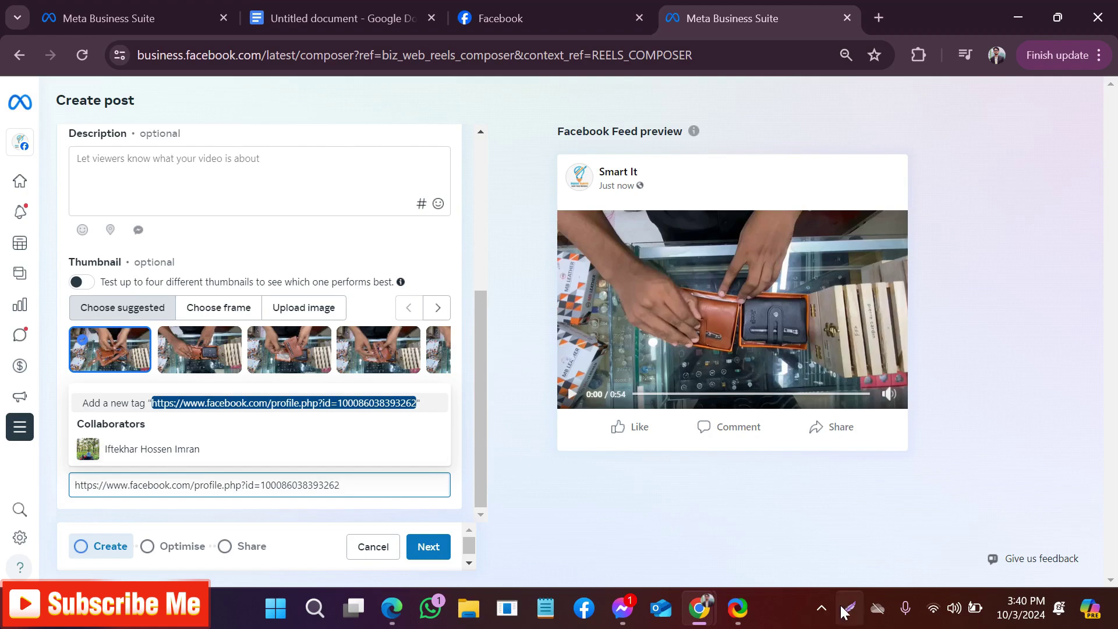
pyautogui.moveTo(55, 423); pyautogui.dragTo(494, 477)
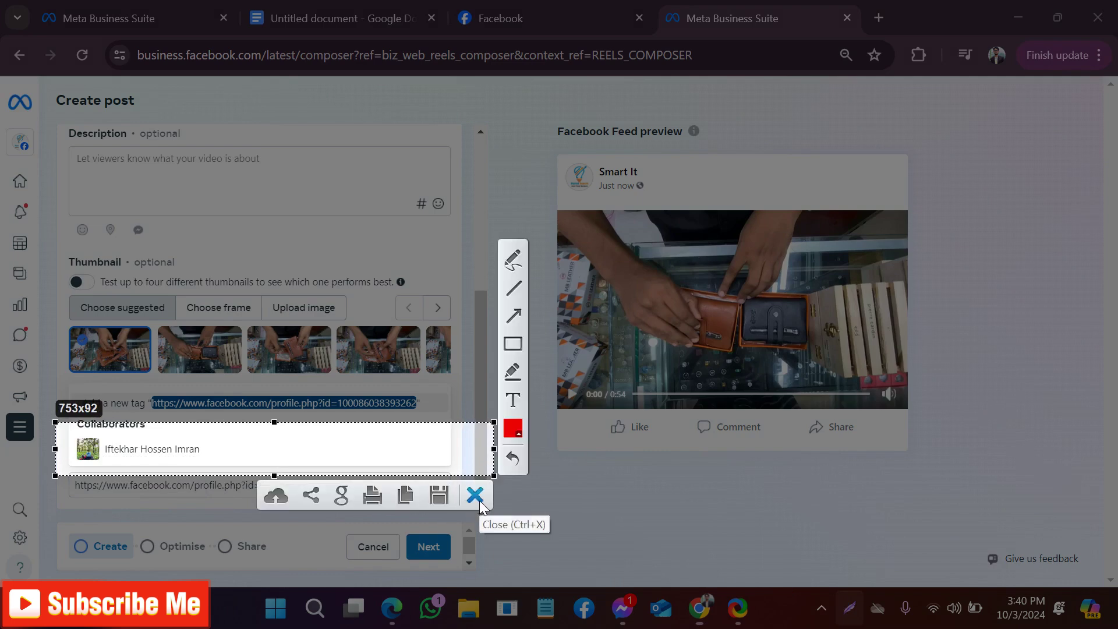
pyautogui.click(478, 501)
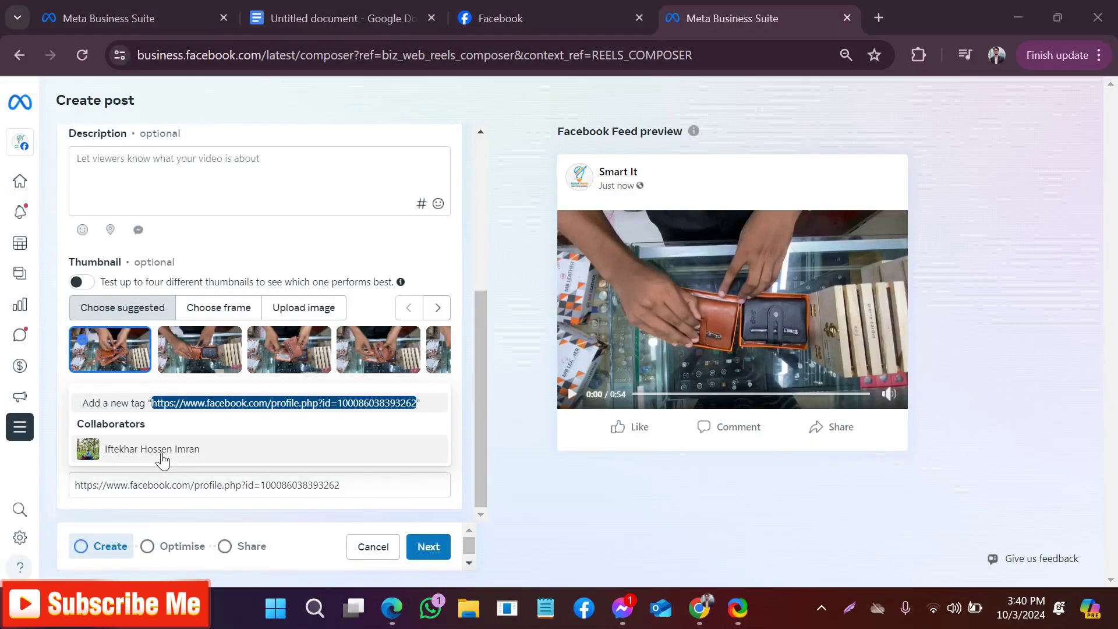
# Add the suggested personal profile as the post's collaborator and dismiss the collaborative posts information
pyautogui.click(162, 454)
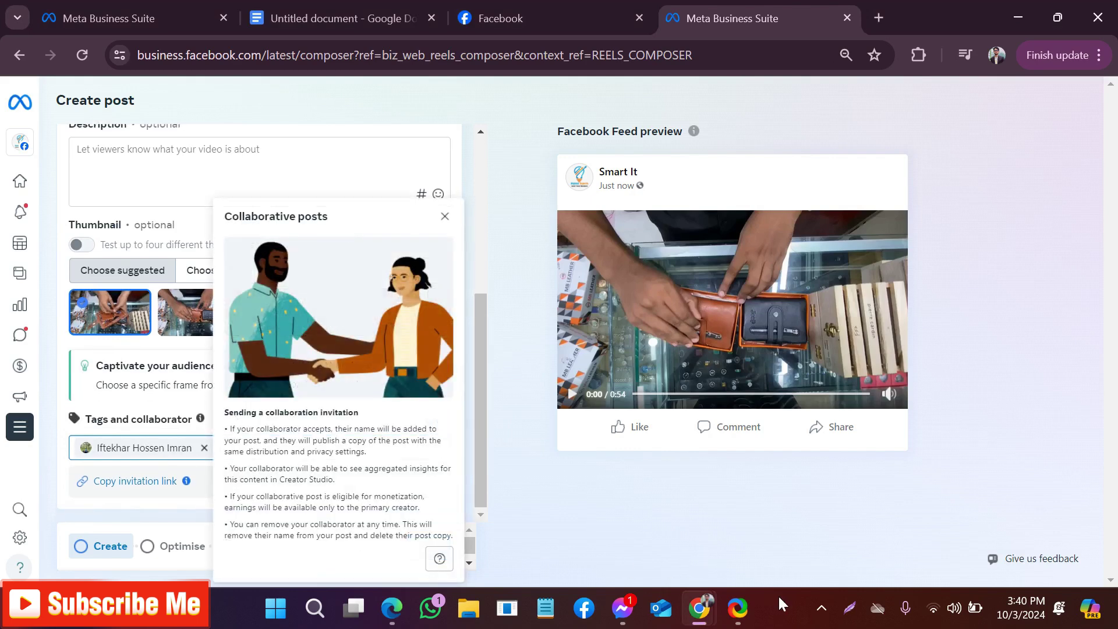
pyautogui.click(445, 216)
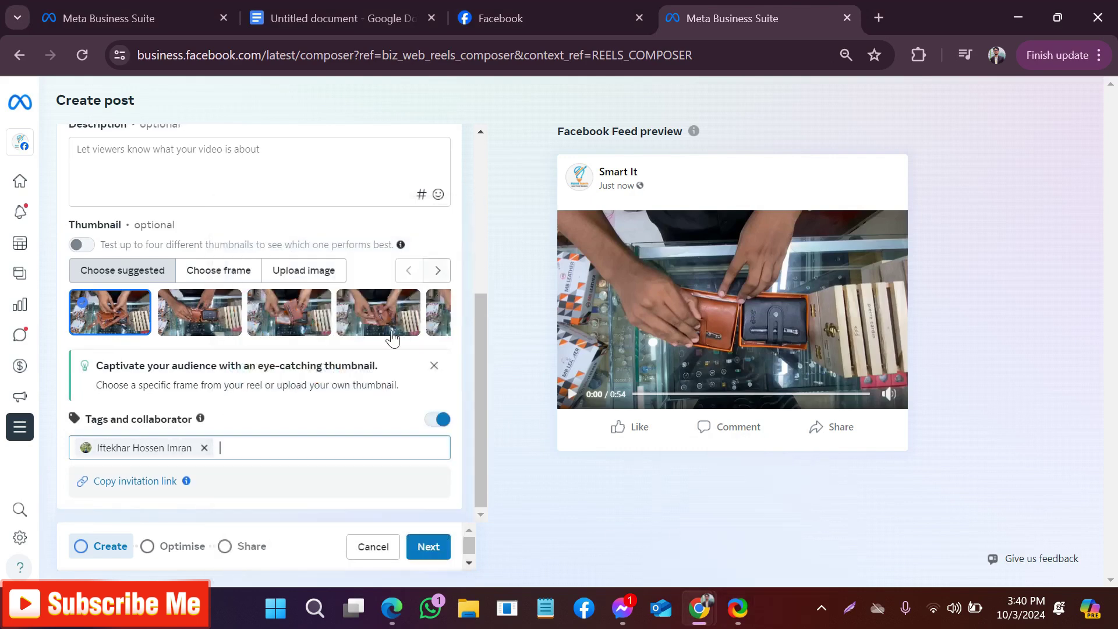
pyautogui.click(849, 608)
pyautogui.moveTo(45, 403); pyautogui.dragTo(561, 521)
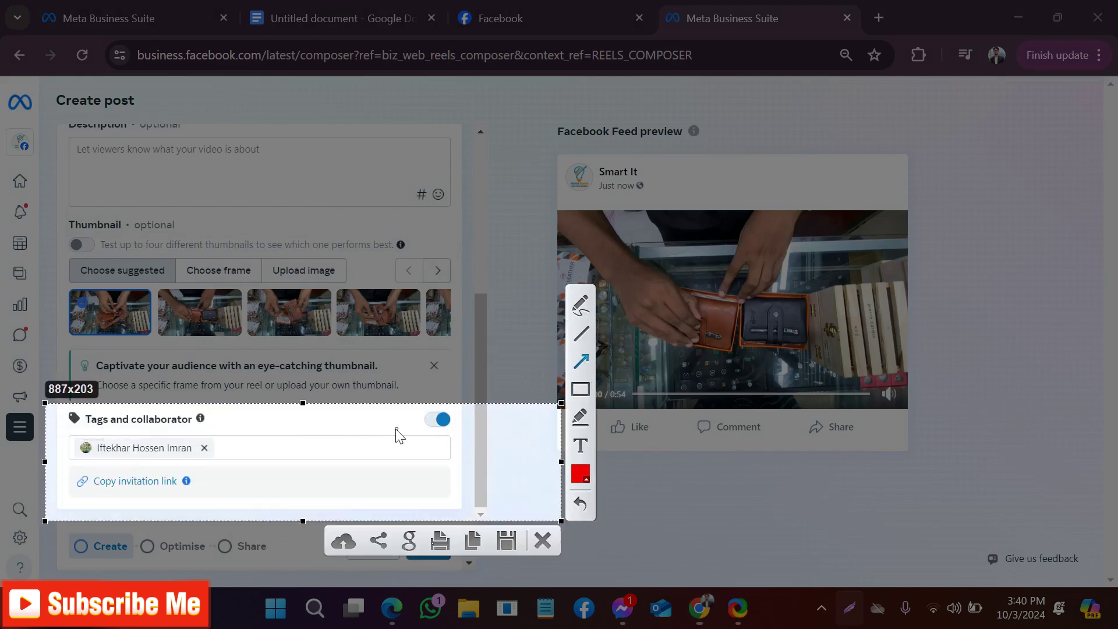
pyautogui.moveTo(396, 429); pyautogui.dragTo(171, 486)
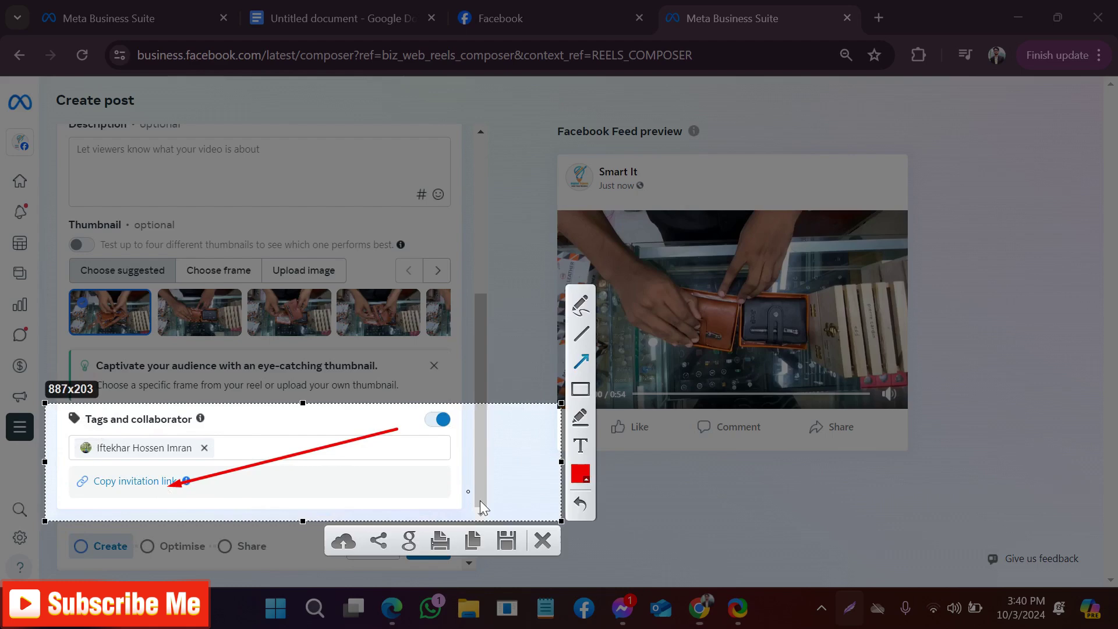
pyautogui.click(550, 542)
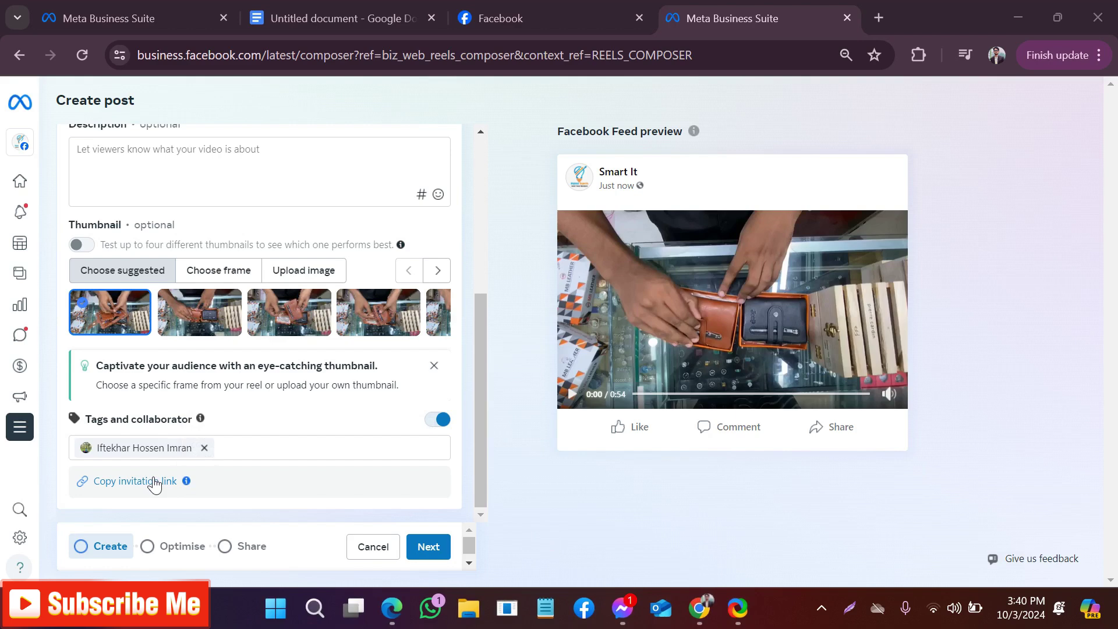
# Copy the collaborator's invitation link and close the collaborative posts information
pyautogui.click(124, 483)
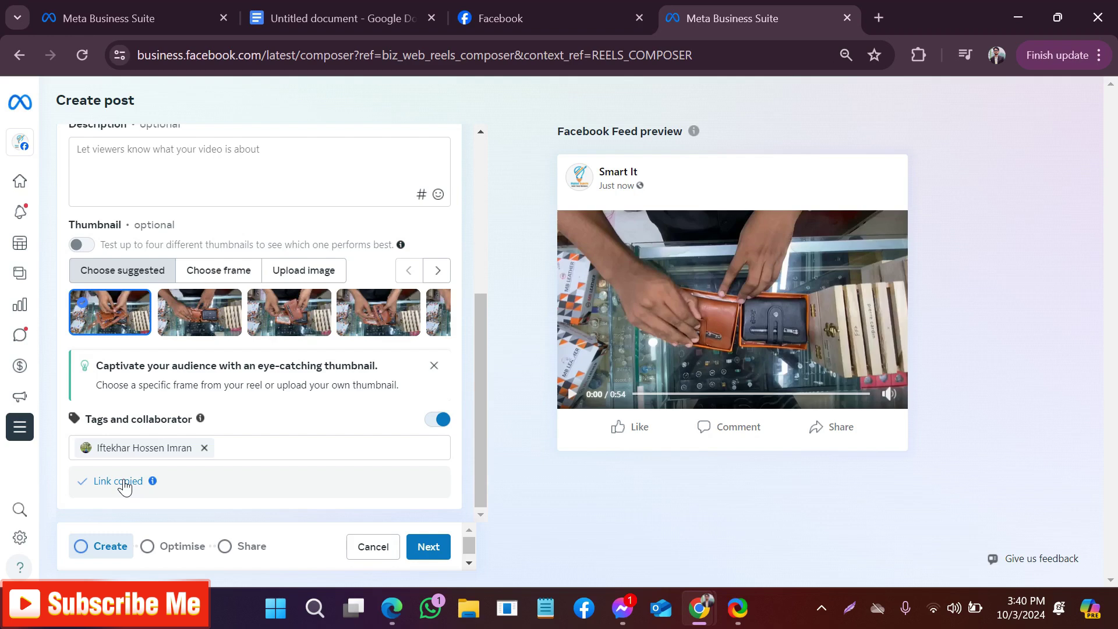
pyautogui.click(240, 439)
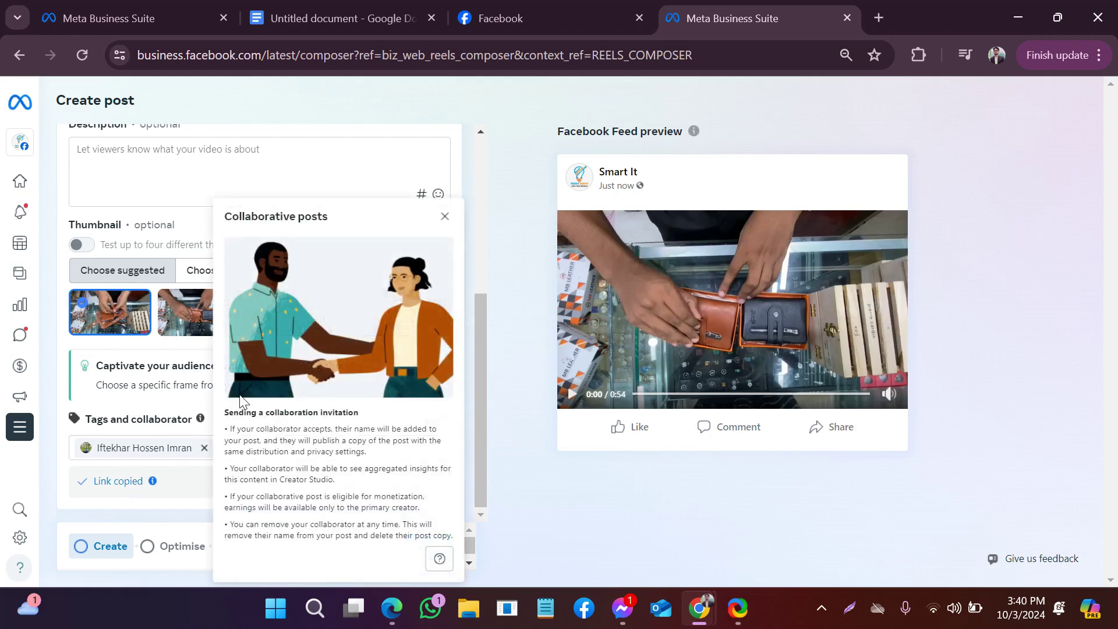
pyautogui.click(441, 226)
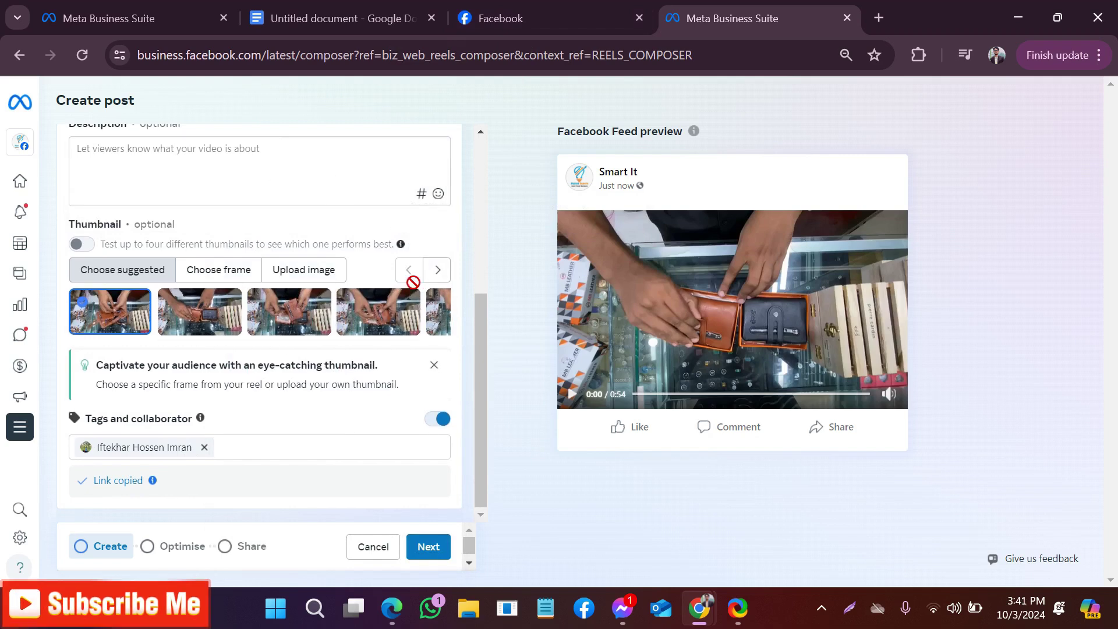
# Try to advance the post from the Create stage to the Optimise stage
pyautogui.click(424, 554)
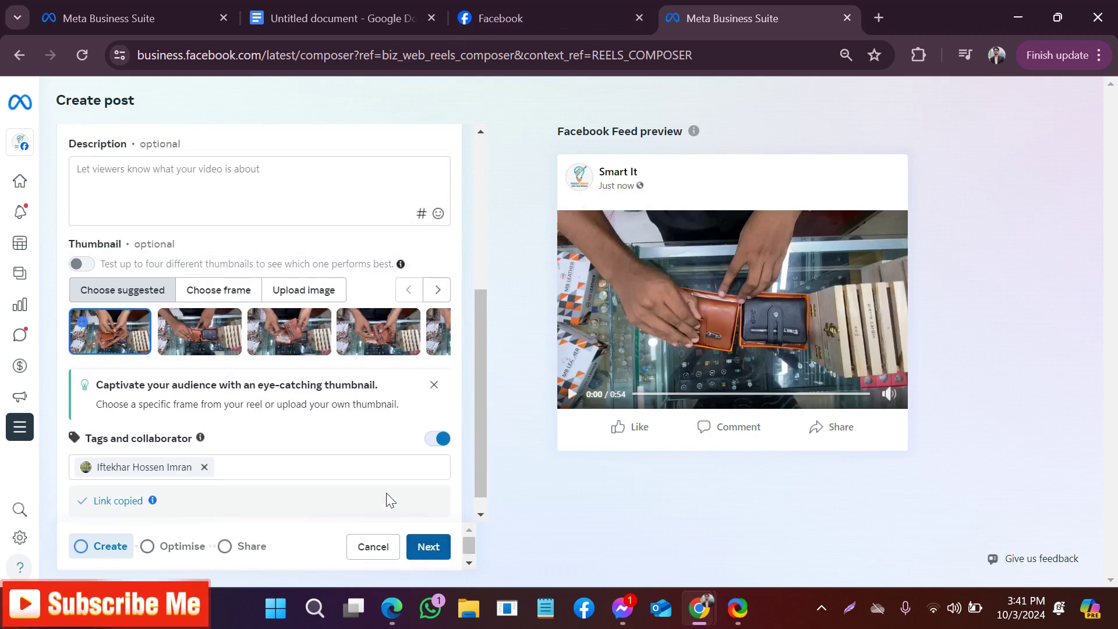
pyautogui.scroll(-1, 389, 500)
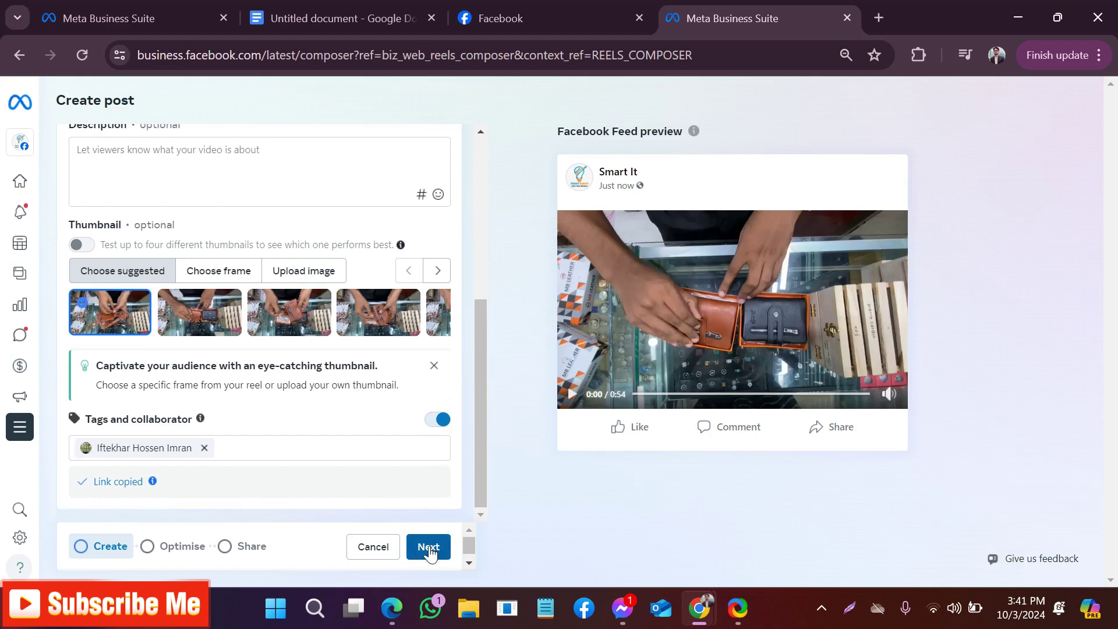
pyautogui.click(429, 553)
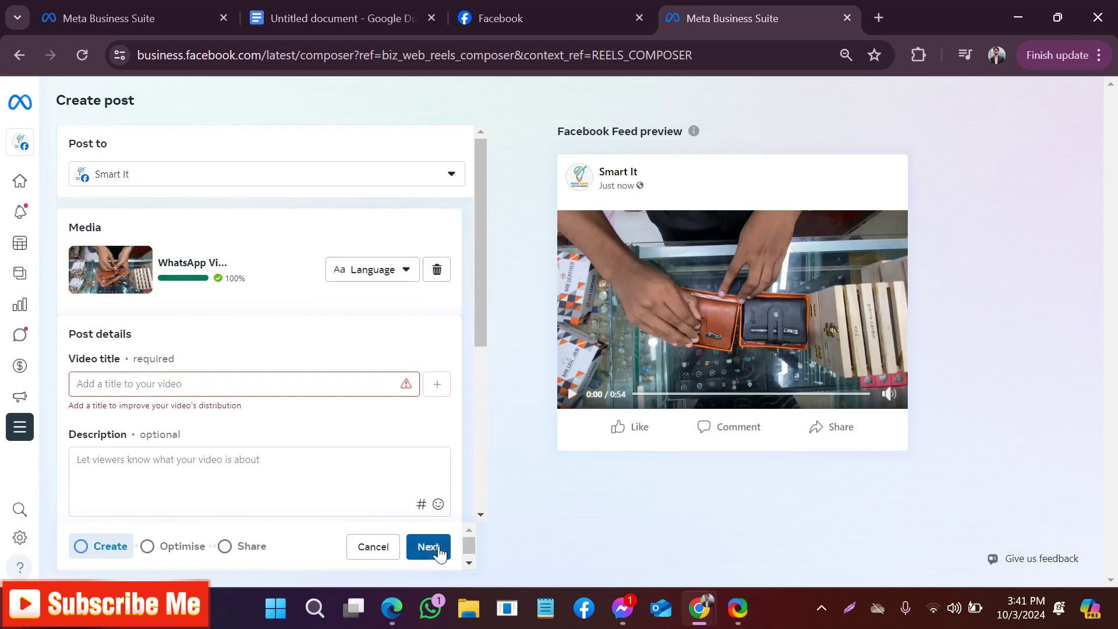
pyautogui.click(200, 381)
pyautogui.scroll(-3, 273, 344)
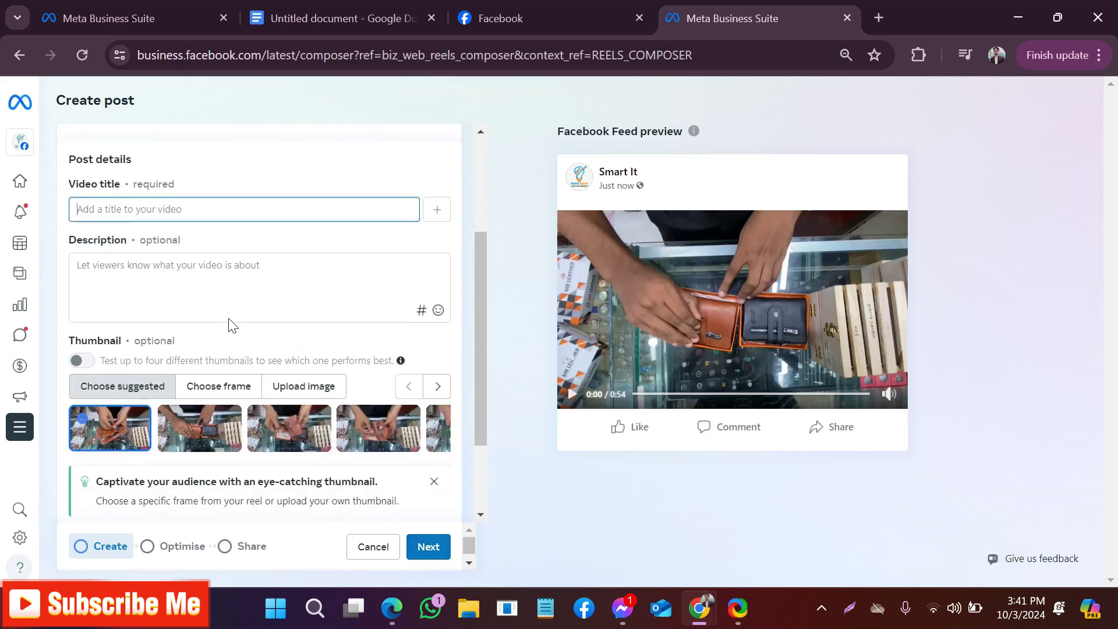
pyautogui.scroll(2, 232, 325)
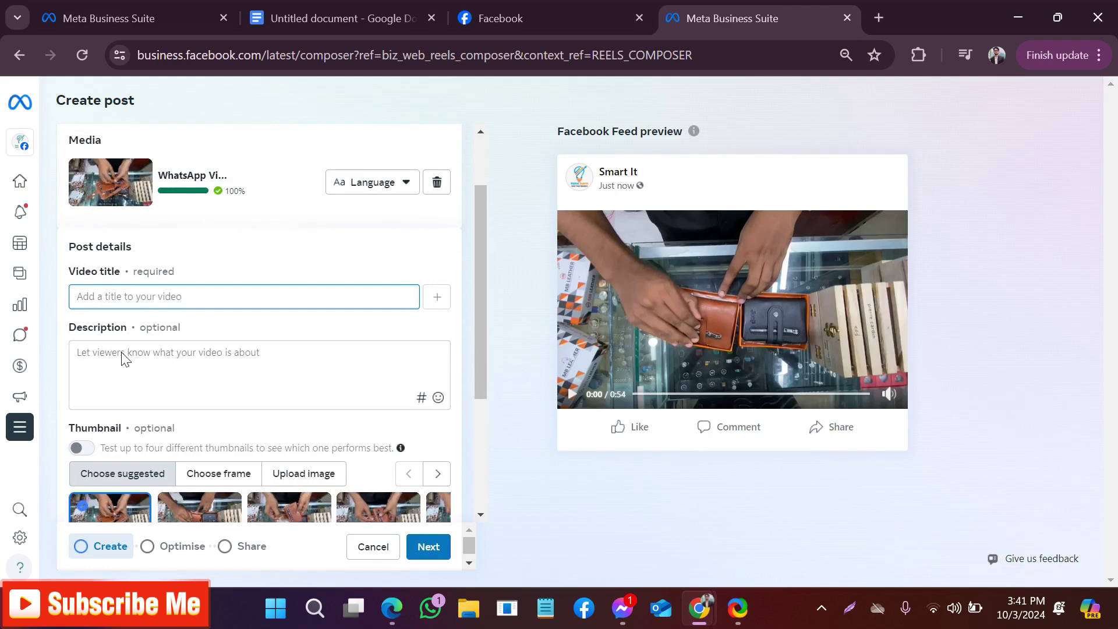
pyautogui.click(158, 358)
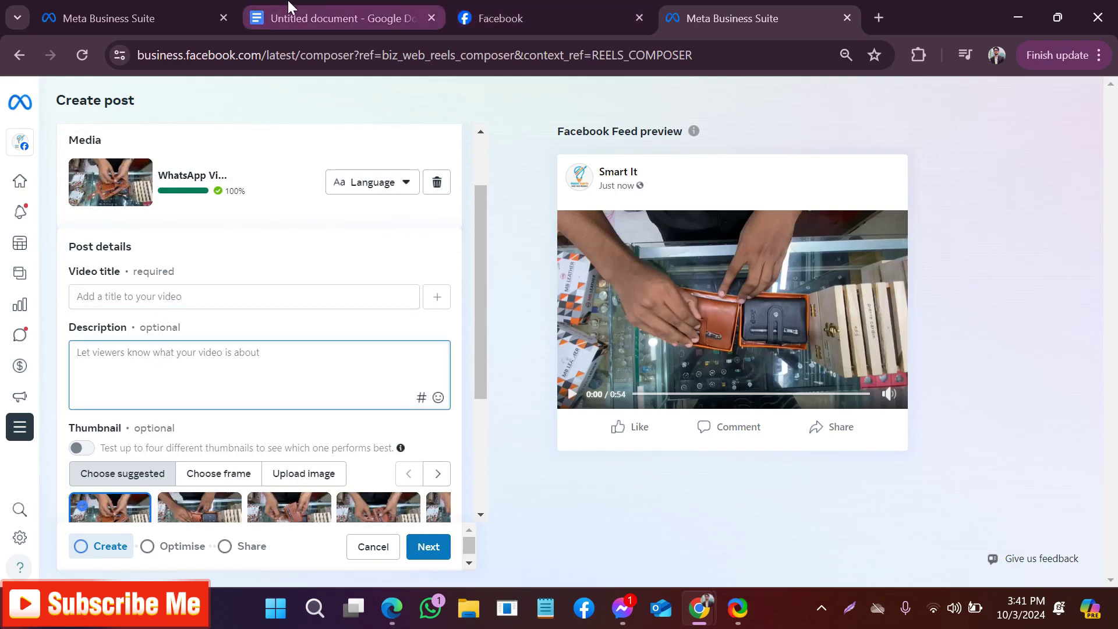
# Switch to Google Docs, go back to the document list and reopen the most recent untitled document
pyautogui.click(326, 18)
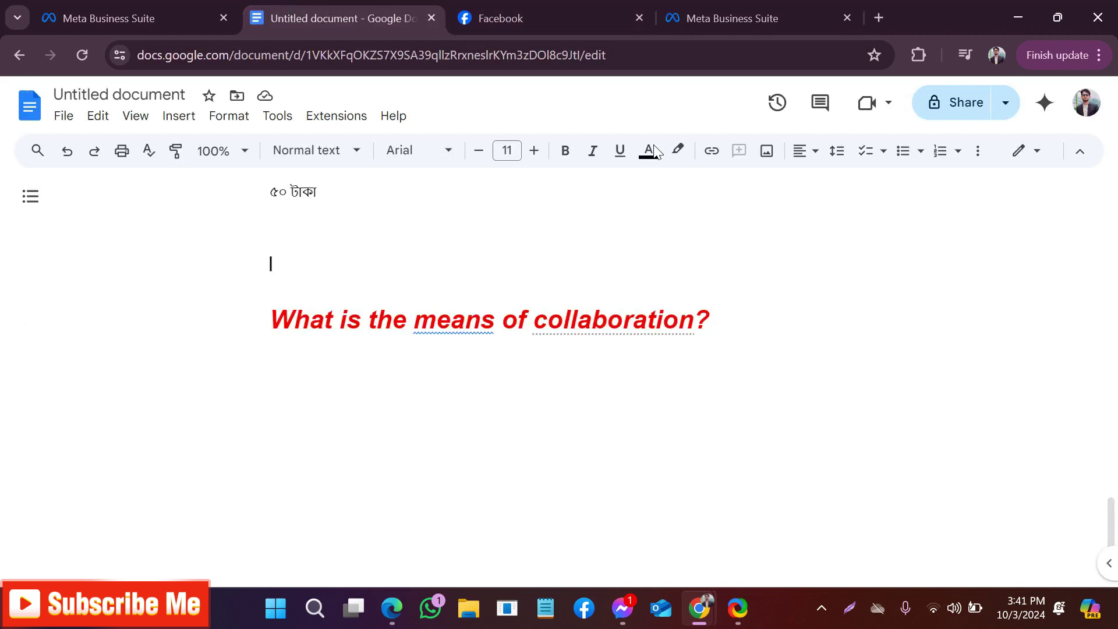
pyautogui.click(22, 49)
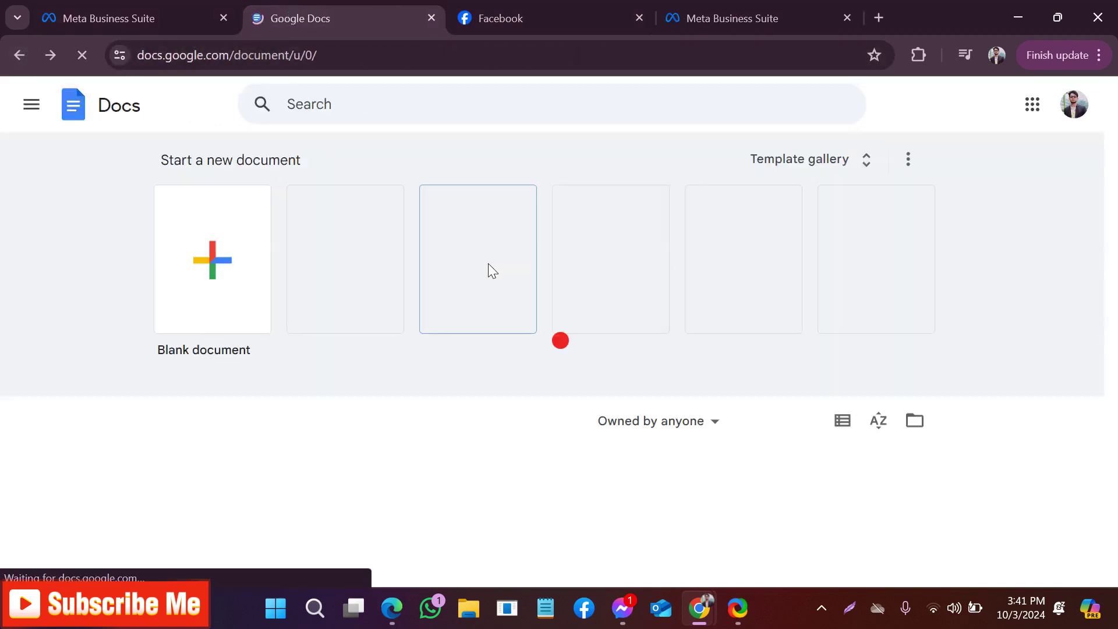
pyautogui.scroll(-3, 421, 287)
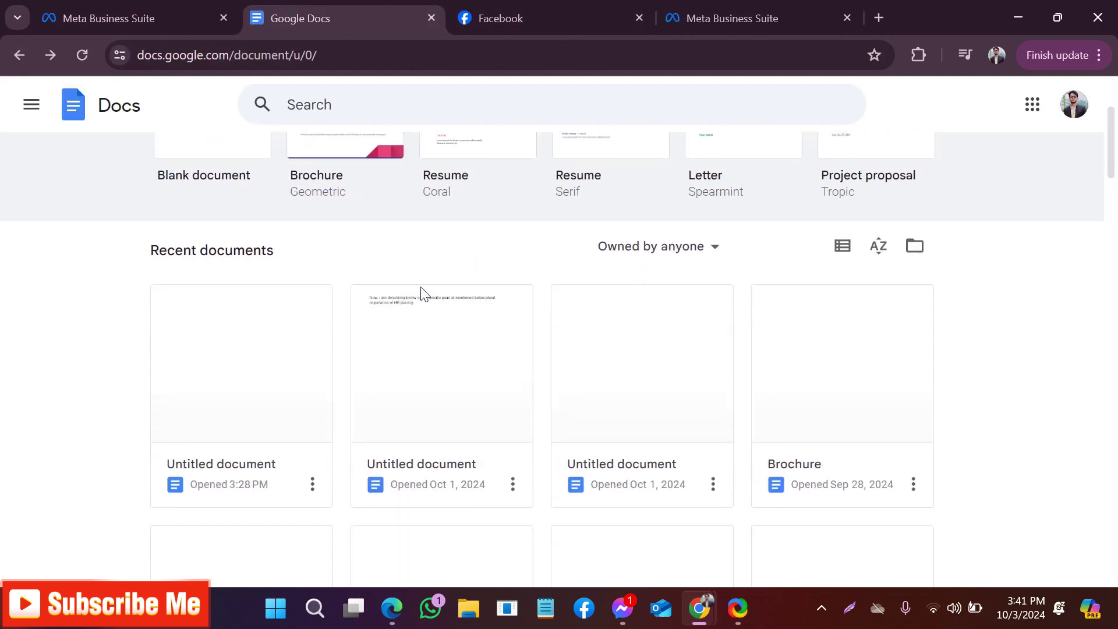
pyautogui.click(267, 414)
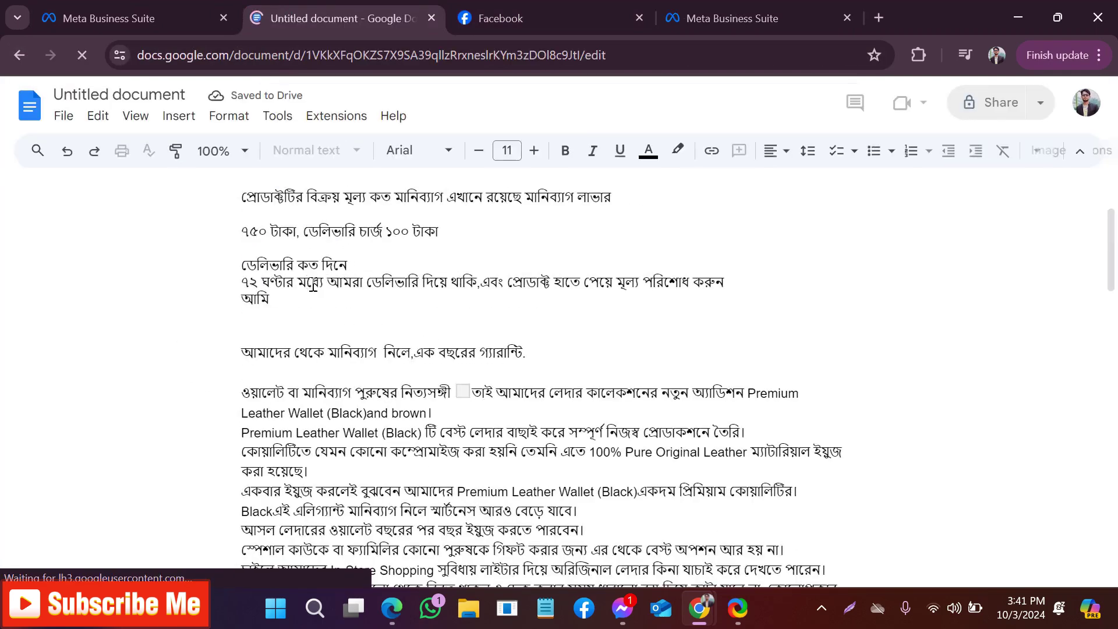
# Copy the one-year guarantee line "আমাদের থেকে মানিব্যাগ নিলে,এক বছরের গ্যারান্টি." from the document
pyautogui.scroll(-3, 313, 285)
pyautogui.scroll(2, 332, 274)
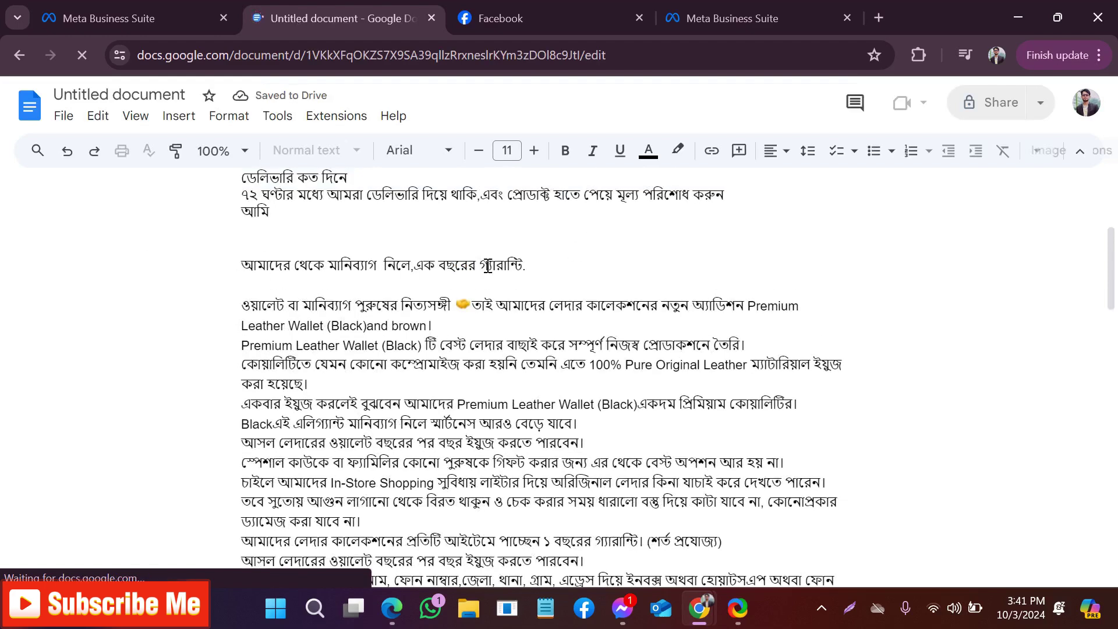
pyautogui.moveTo(351, 265)
pyautogui.mouseDown()
pyautogui.moveTo(262, 264)
pyautogui.moveTo(349, 265)
pyautogui.mouseUp()
pyautogui.click(583, 253)
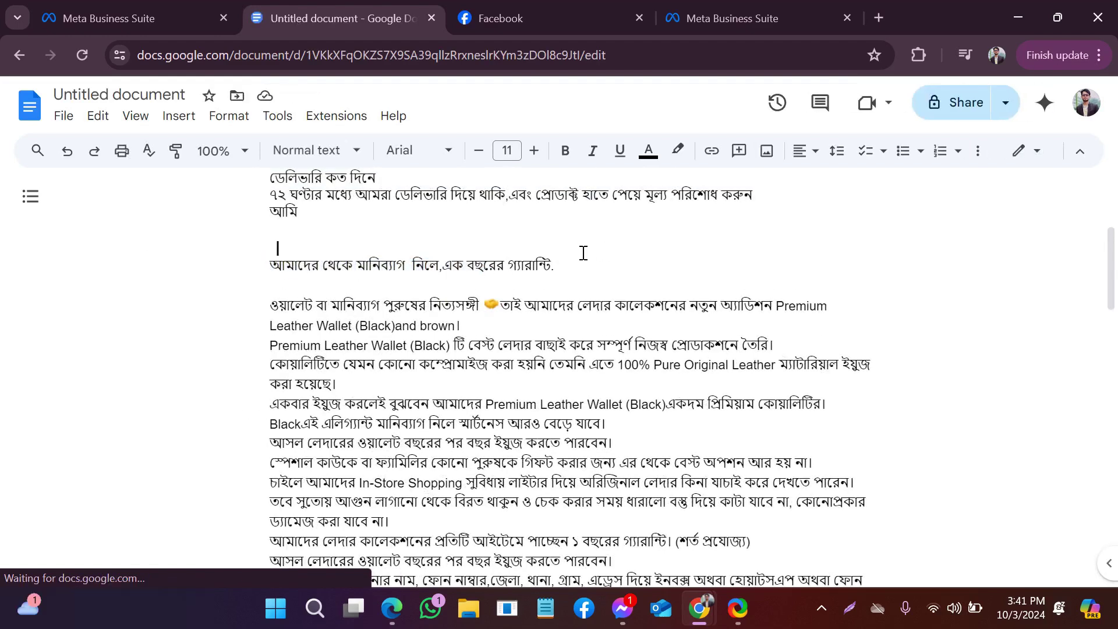
pyautogui.tripleClick(549, 265)
pyautogui.rightClick(552, 265)
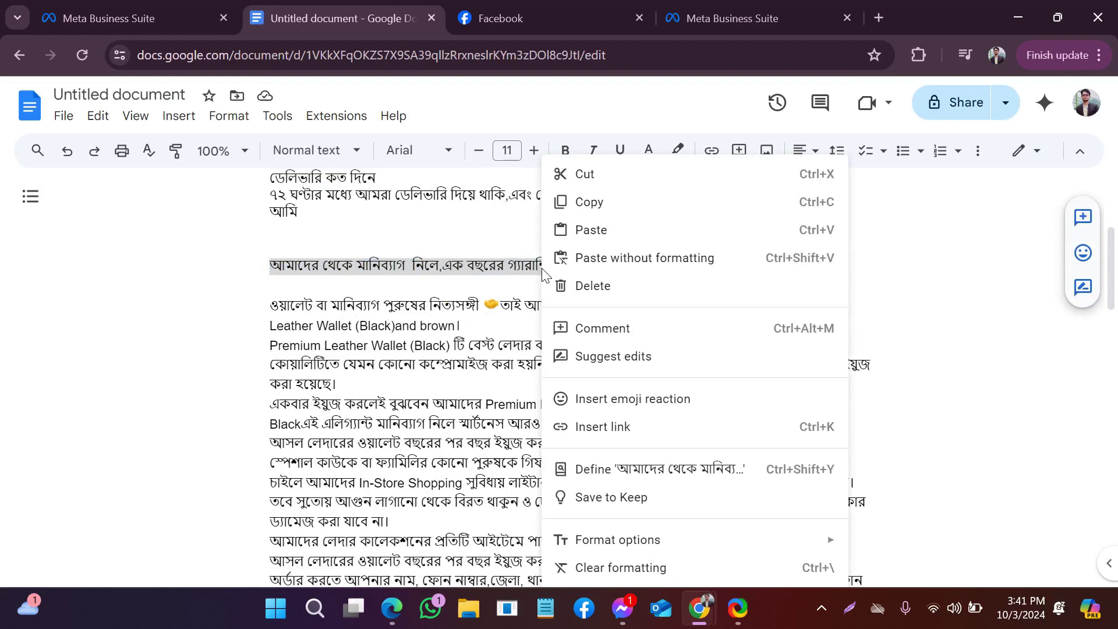
pyautogui.click(578, 202)
# Return to the Create post page in Meta Business Suite and paste the copied guarantee line as the video title
pyautogui.click(728, 18)
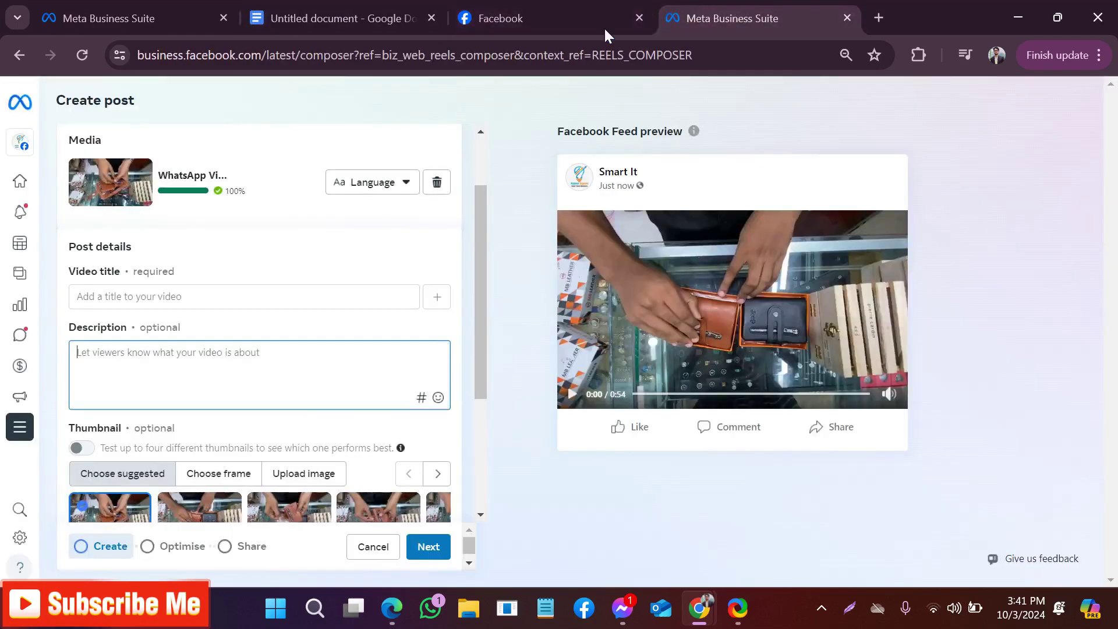
pyautogui.rightClick(99, 297)
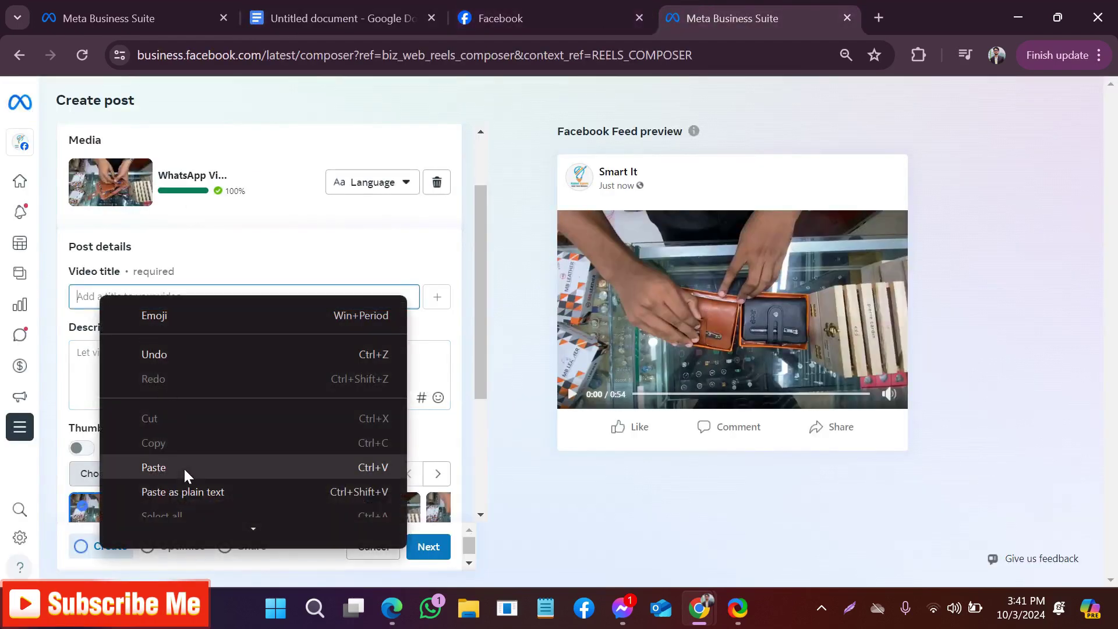
pyautogui.click(184, 466)
pyautogui.click(155, 387)
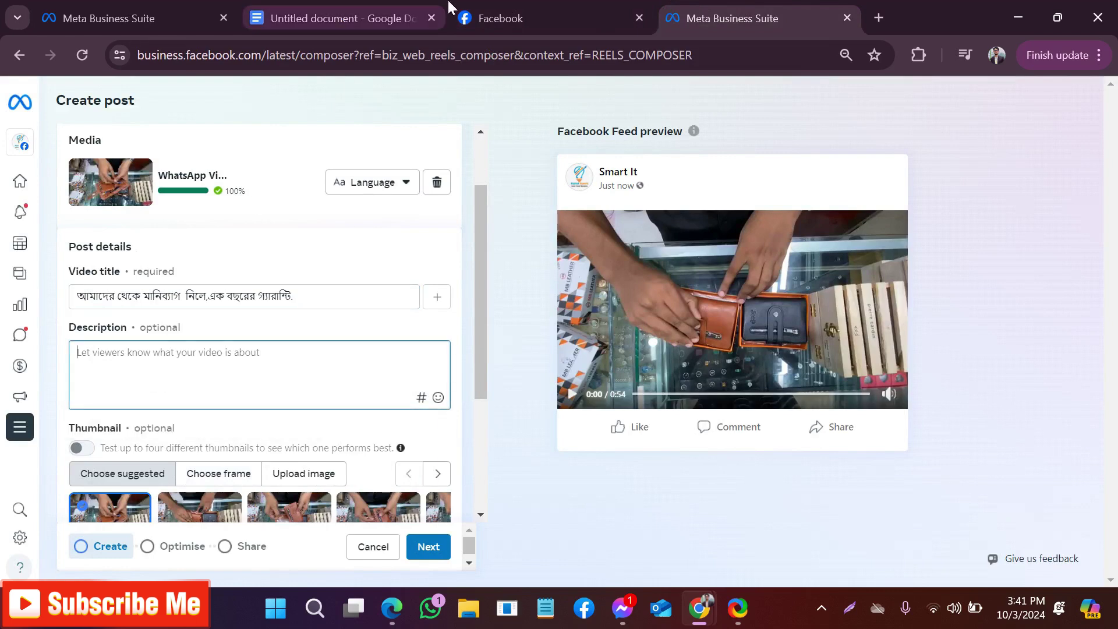
# Copy the Premium Leather Wallet paragraphs, from the line below the title through the one ending "(শর্ত প্রযোজ্য)", in the Google Docs document
pyautogui.click(358, 17)
pyautogui.moveTo(262, 309); pyautogui.dragTo(923, 545)
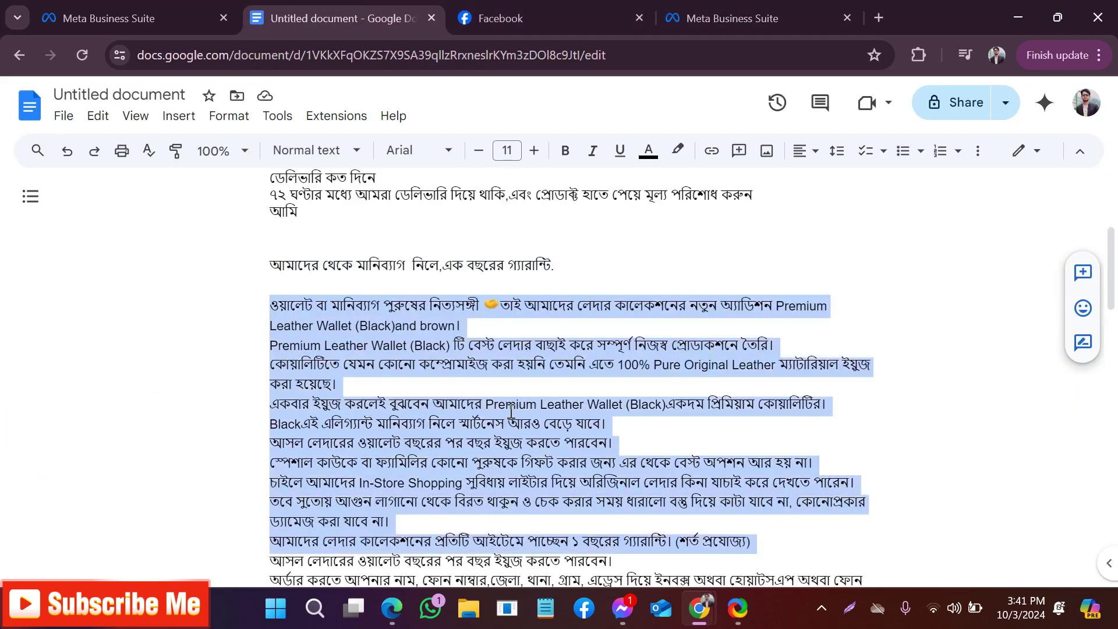
pyautogui.rightClick(510, 419)
pyautogui.click(563, 213)
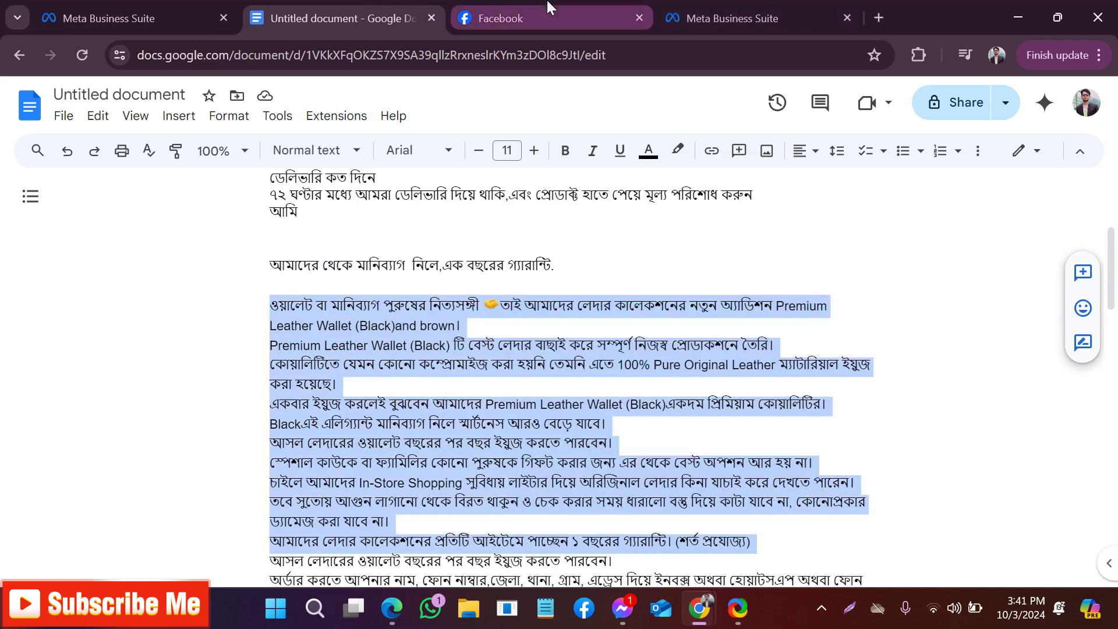
# Switch back to the Create post page and paste the copied wallet paragraphs as the video description
pyautogui.click(548, 17)
pyautogui.click(743, 3)
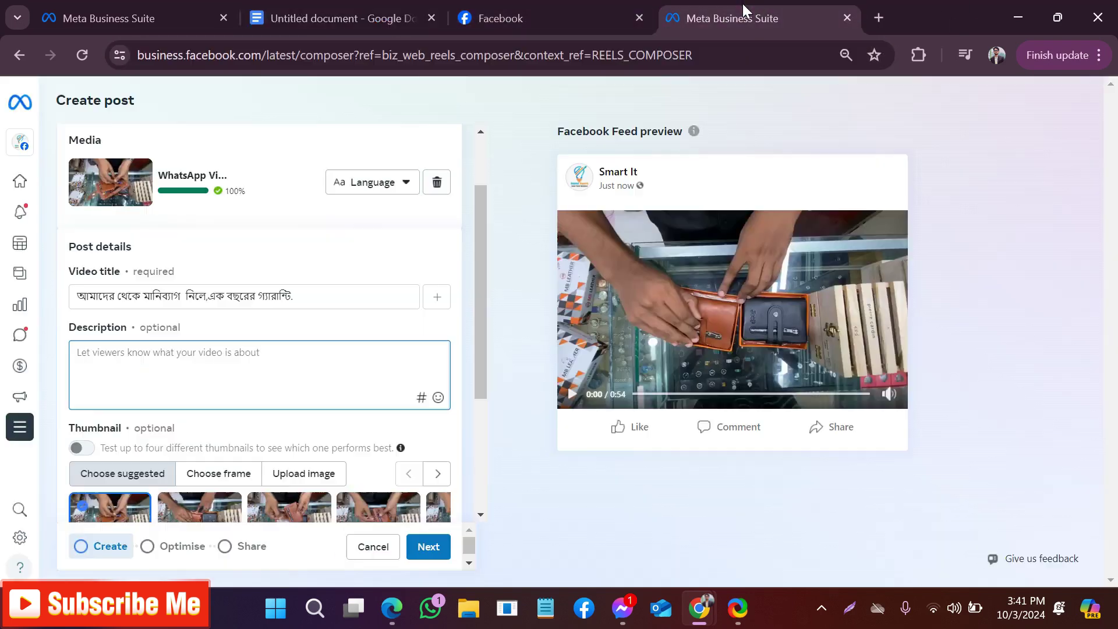
pyautogui.rightClick(102, 350)
pyautogui.click(142, 216)
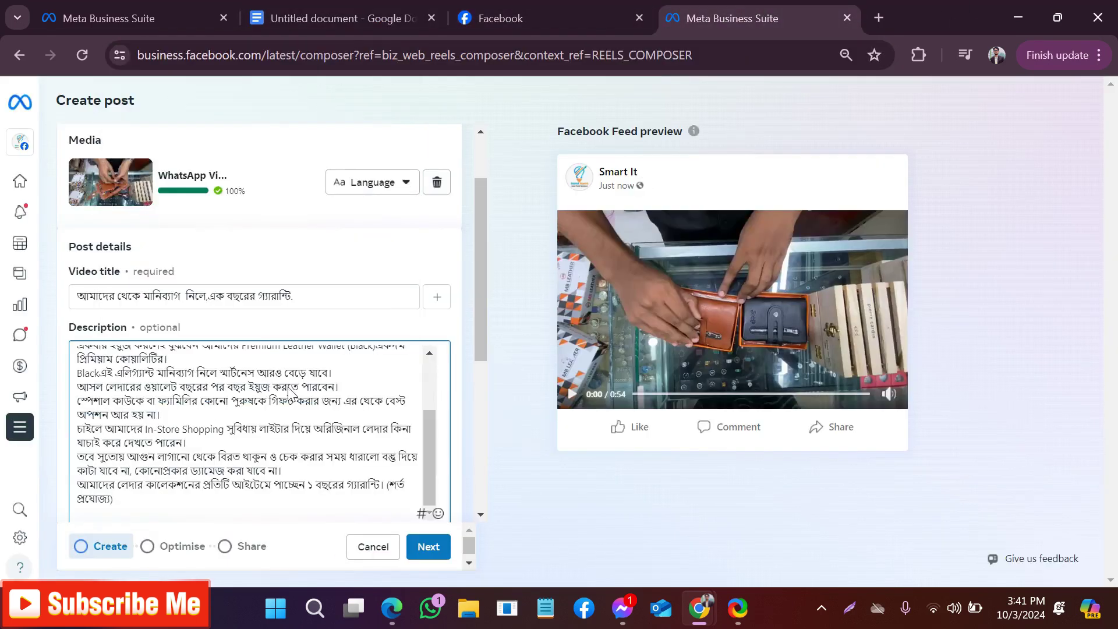
# View the collaborative posts information for the tags and collaborator section, then close it
pyautogui.scroll(-5, 291, 394)
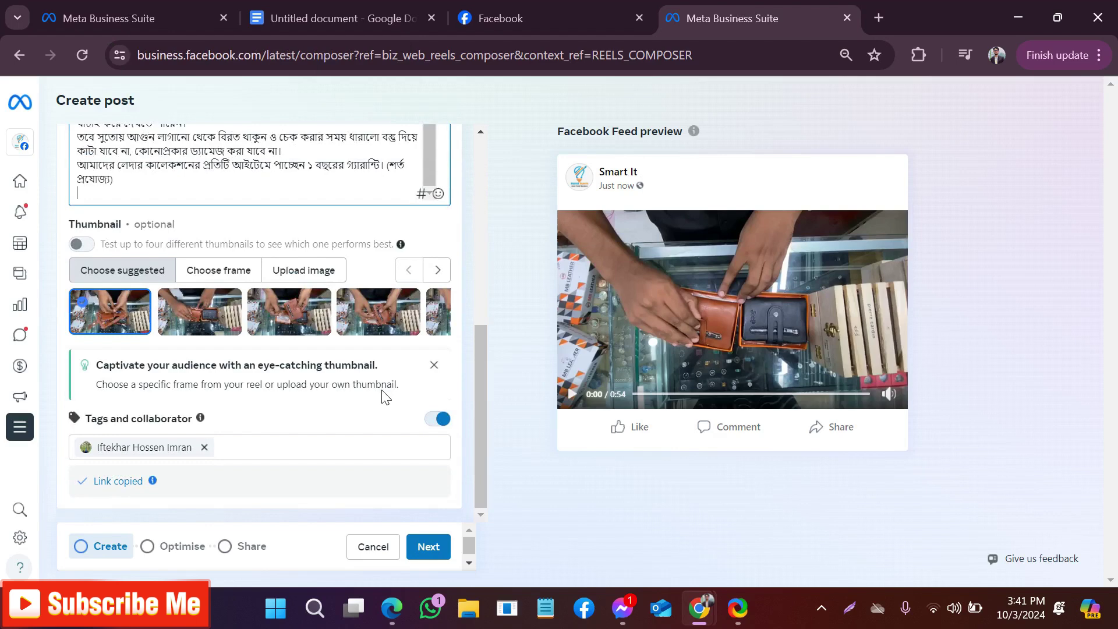
pyautogui.click(200, 418)
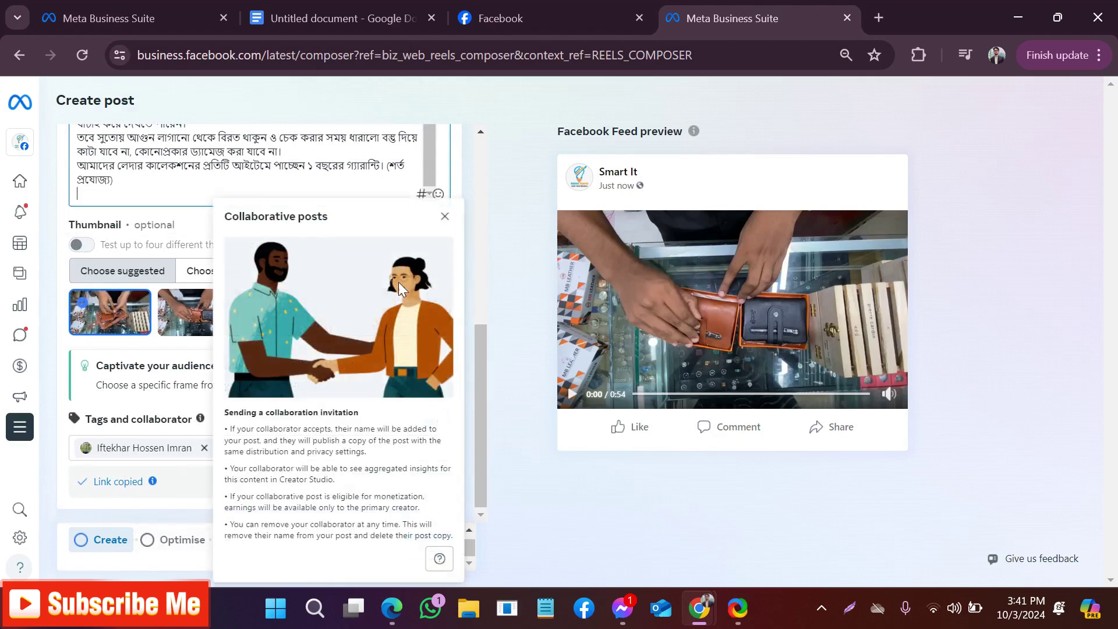
pyautogui.click(444, 217)
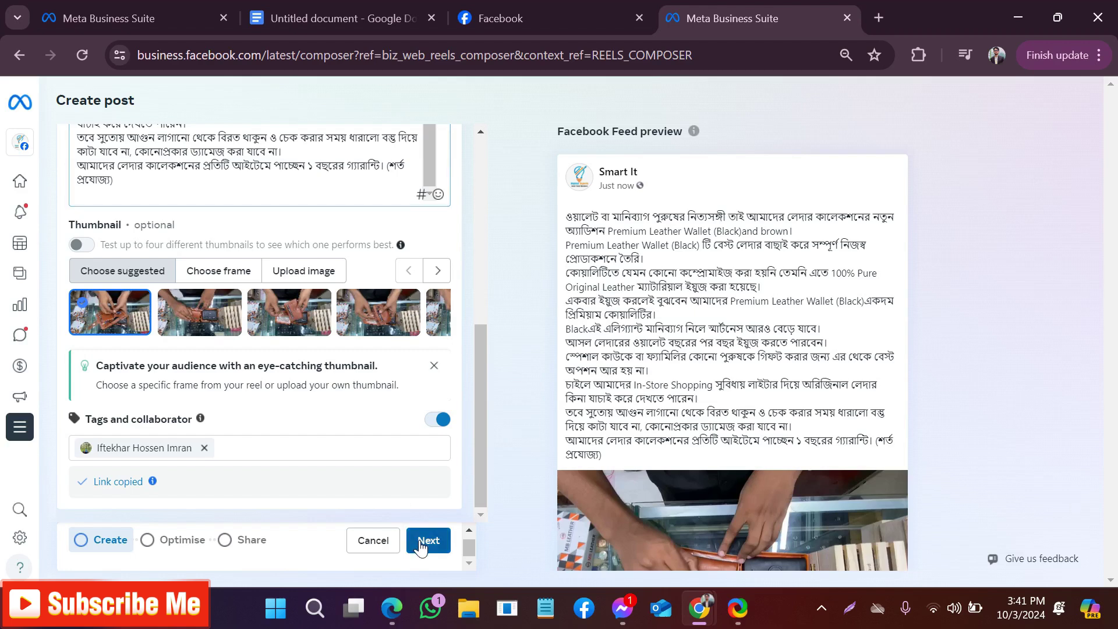
# Proceed through the Optimise stage with captions kept on and share the video post immediately
pyautogui.click(423, 542)
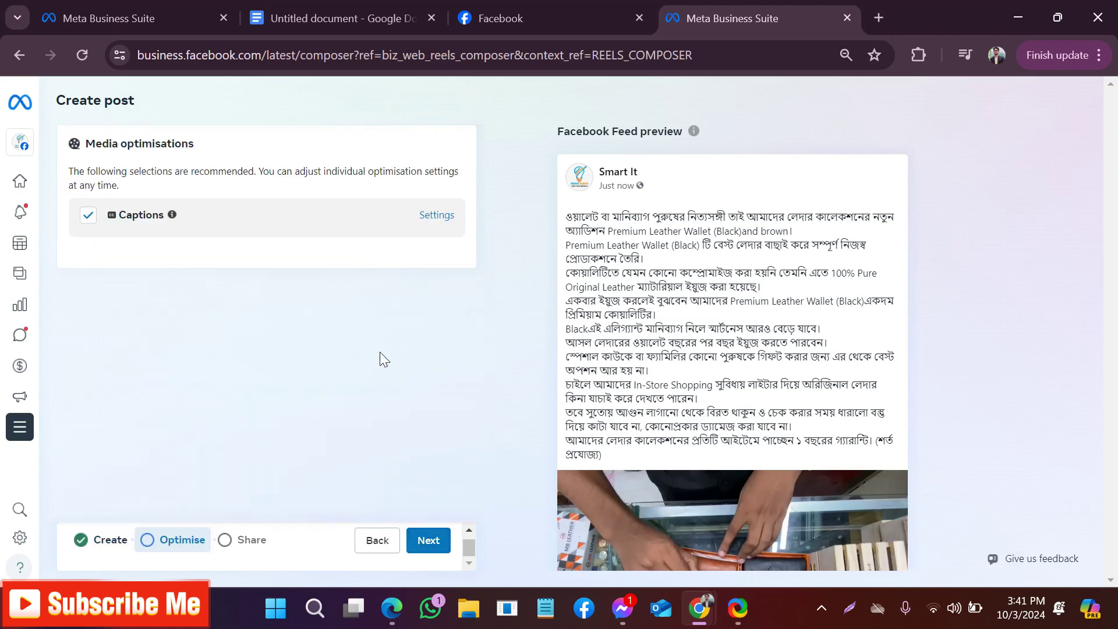
pyautogui.click(428, 541)
pyautogui.scroll(-5, 357, 387)
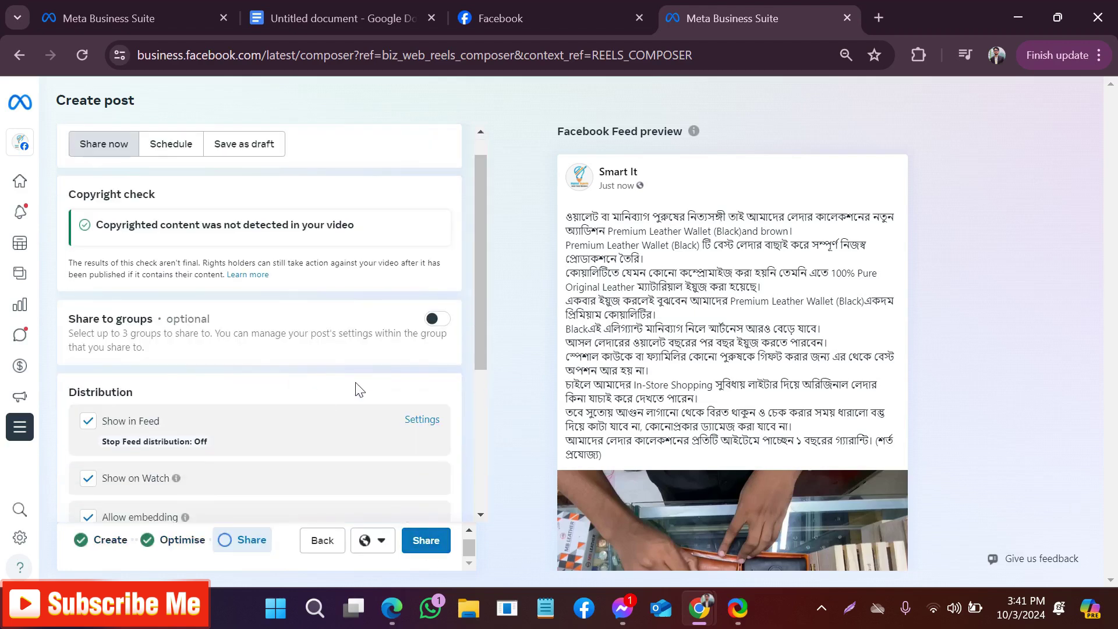
pyautogui.click(431, 548)
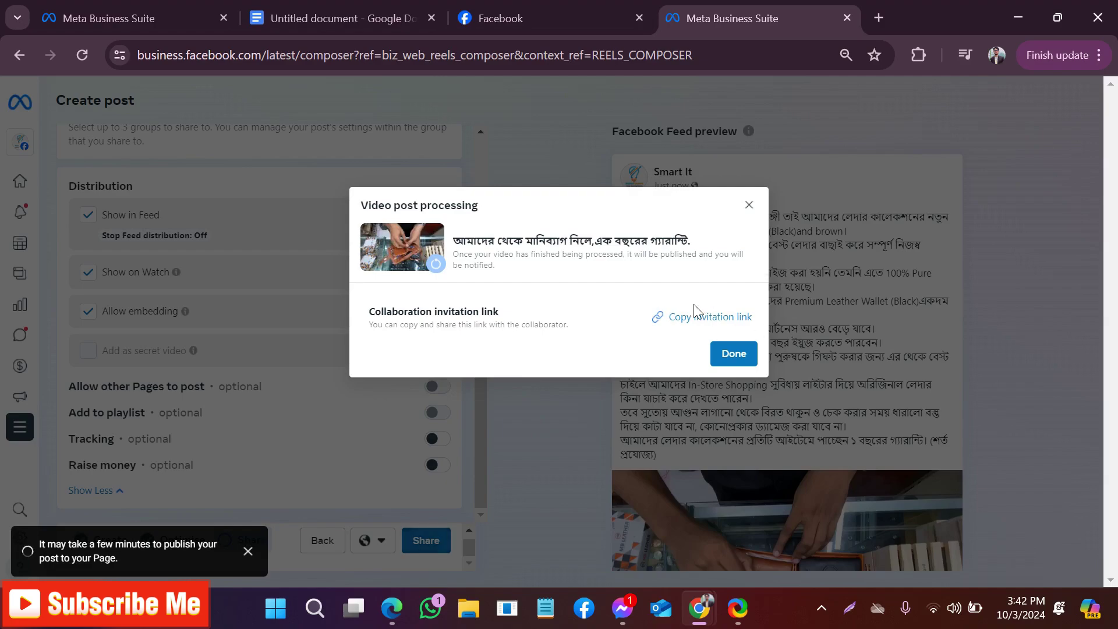
# Mark the Copy invitation link option with a red arrow in a screen capture of the processing dialog, then discard the capture
pyautogui.click(849, 608)
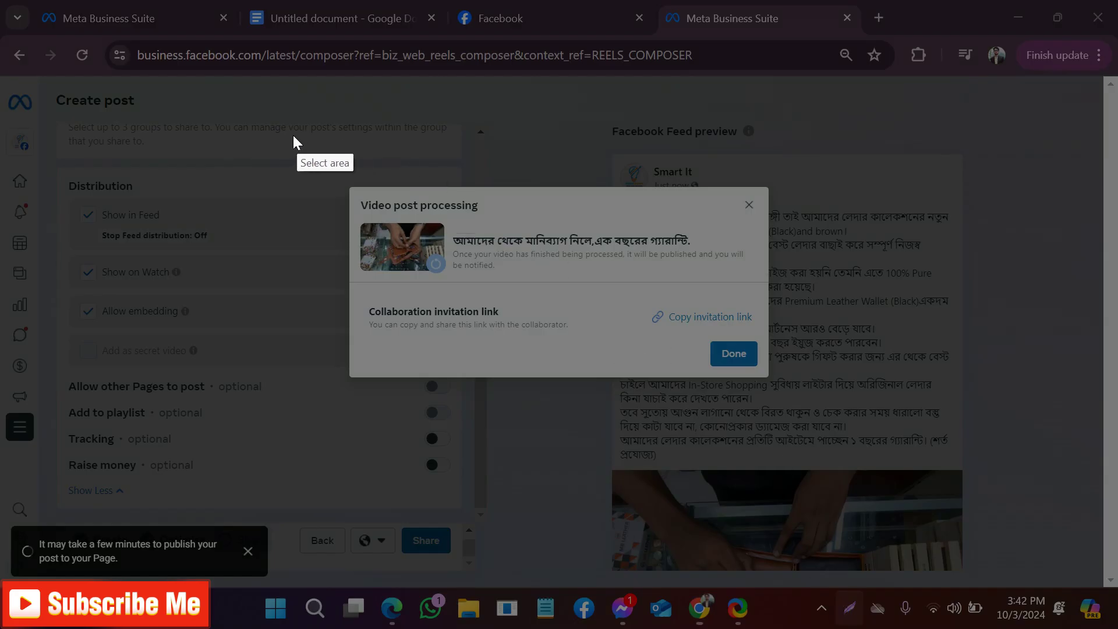
pyautogui.moveTo(281, 135); pyautogui.dragTo(898, 434)
pyautogui.click(917, 273)
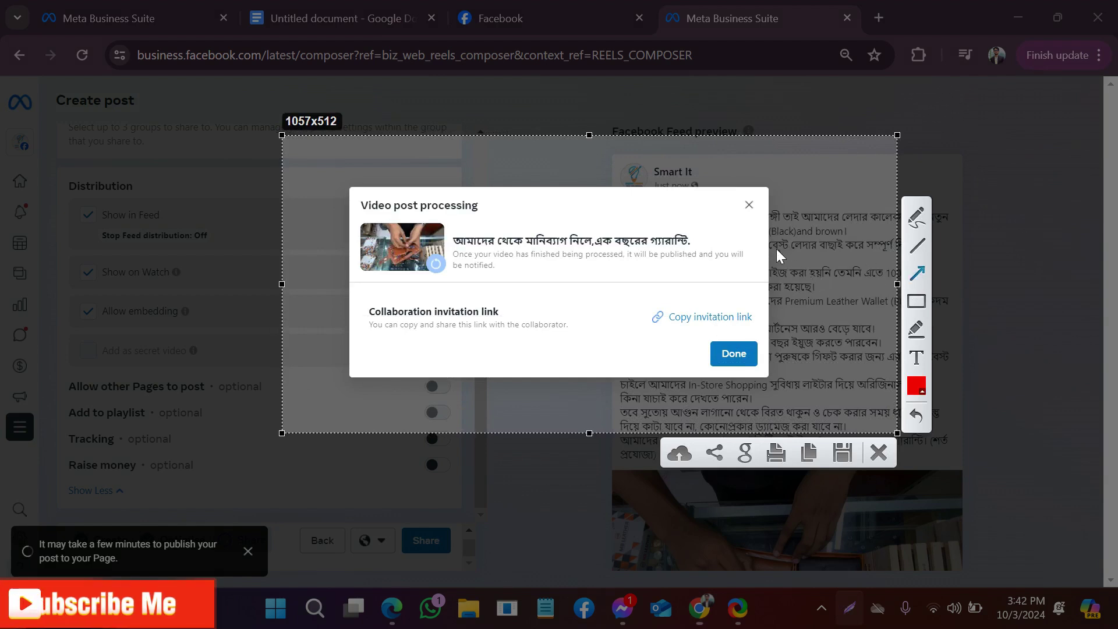
pyautogui.moveTo(773, 245); pyautogui.dragTo(718, 314)
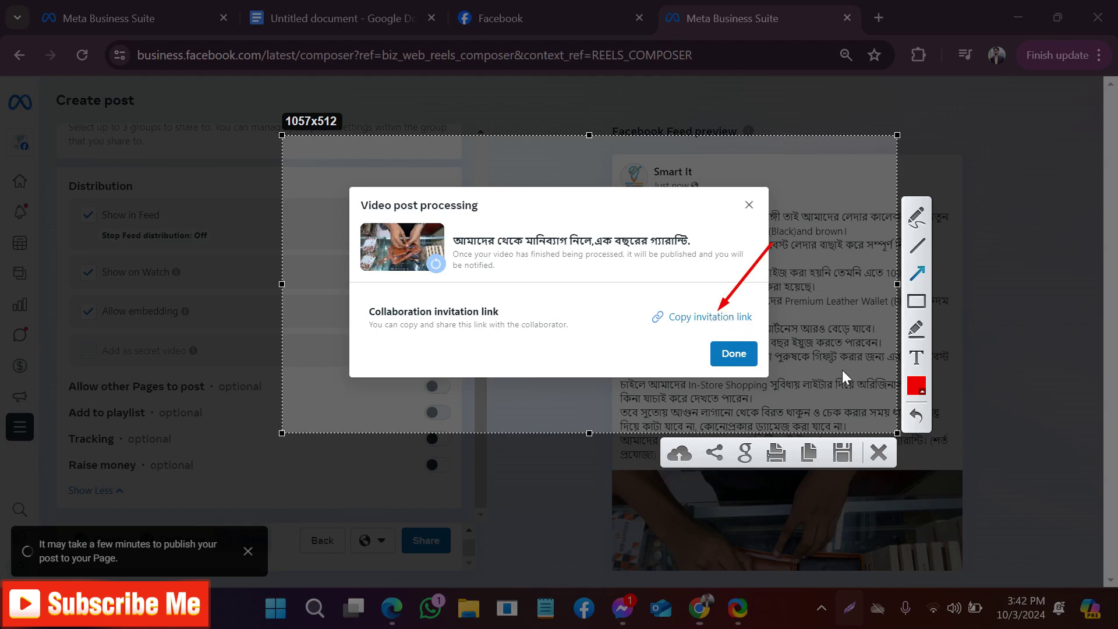
pyautogui.click(879, 453)
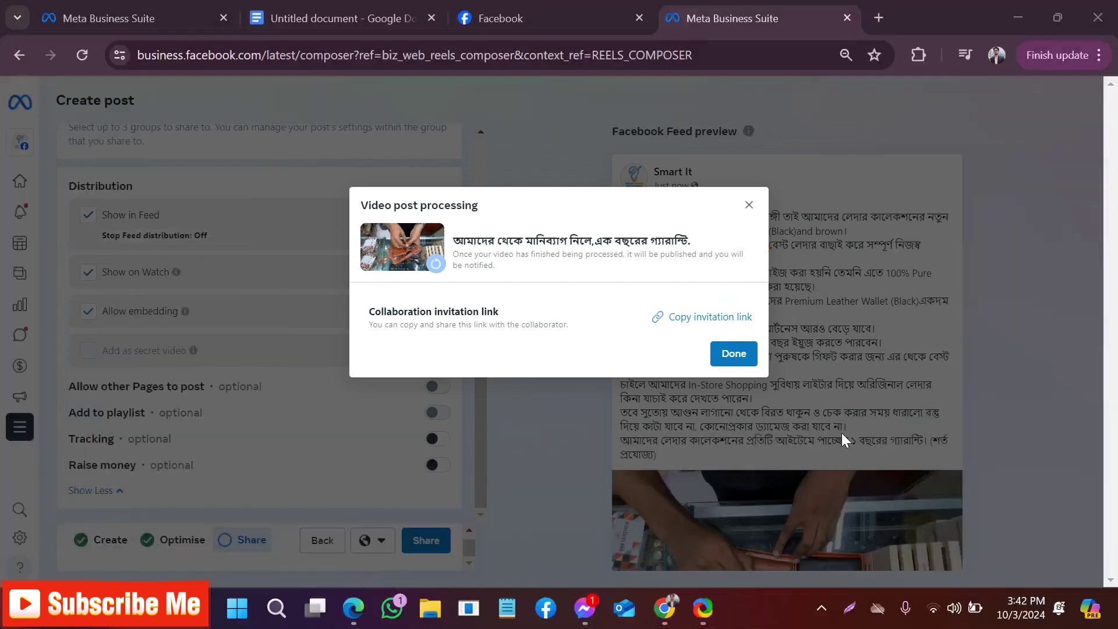
# Finish the video post processing dialog and open the home feed in the Facebook tab
pyautogui.click(741, 360)
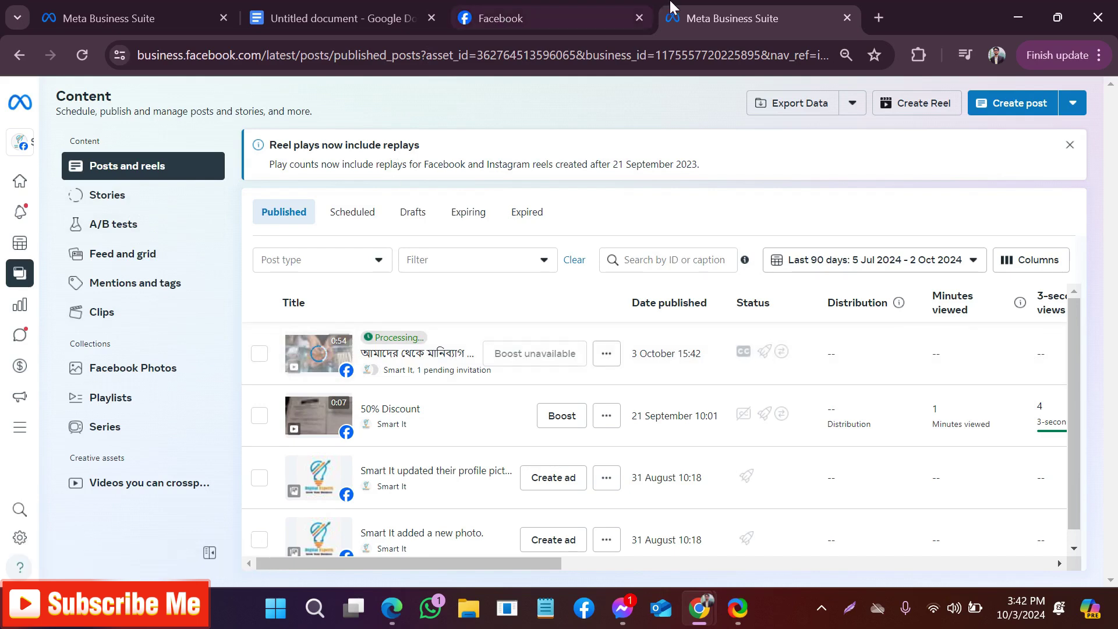
pyautogui.click(547, 12)
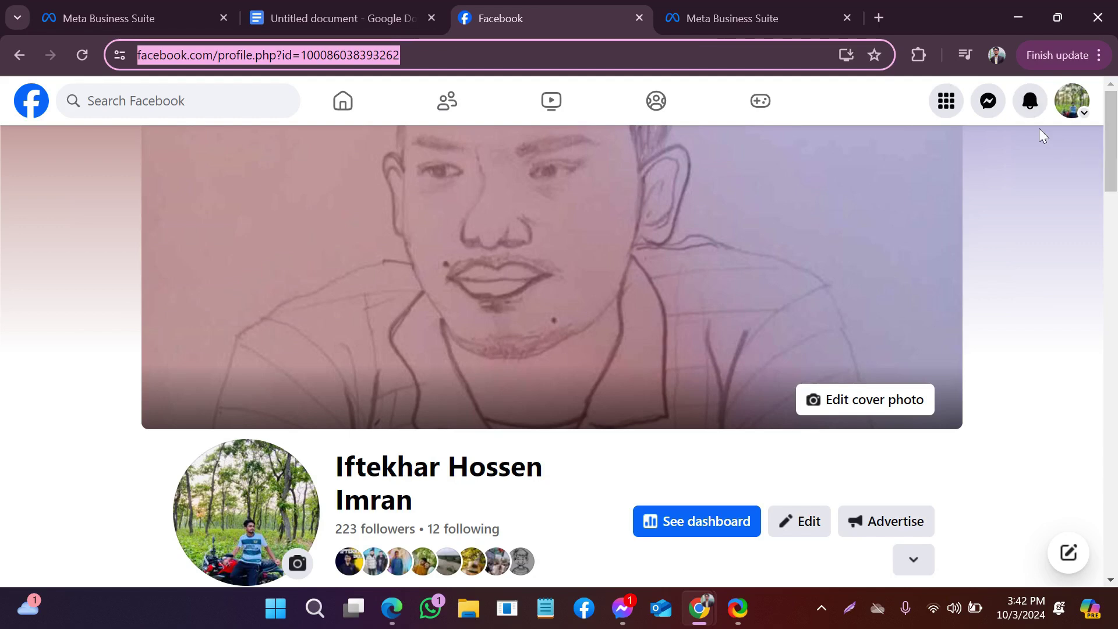
pyautogui.click(1070, 108)
pyautogui.click(878, 178)
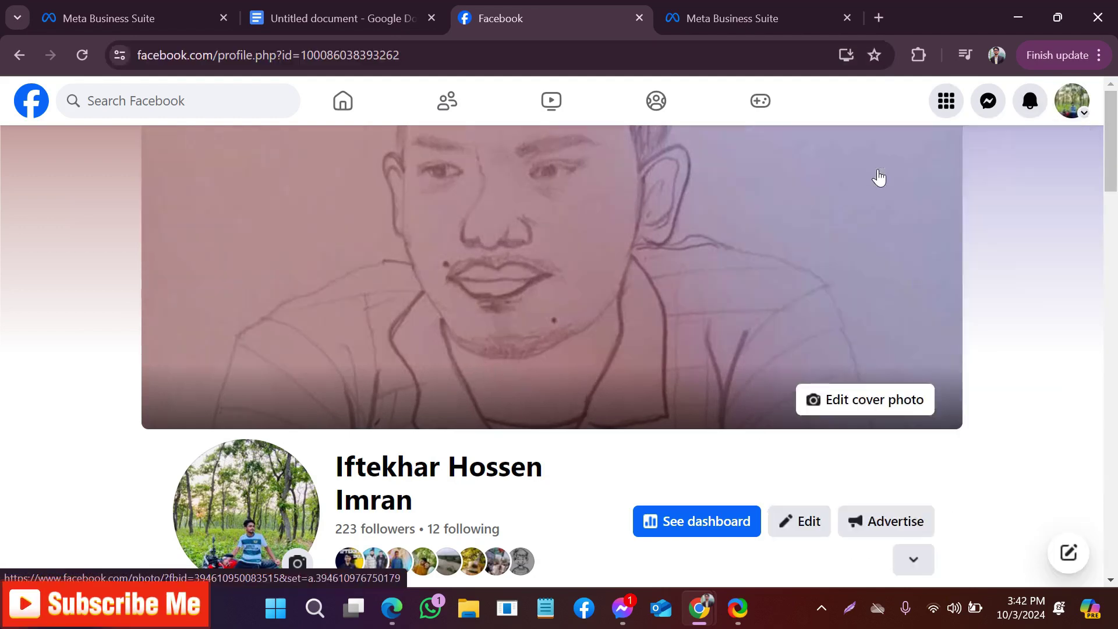
pyautogui.click(344, 105)
# Try to paste the collaboration invitation link into the Facebook tab's address in place of facebook.com
pyautogui.click(255, 56)
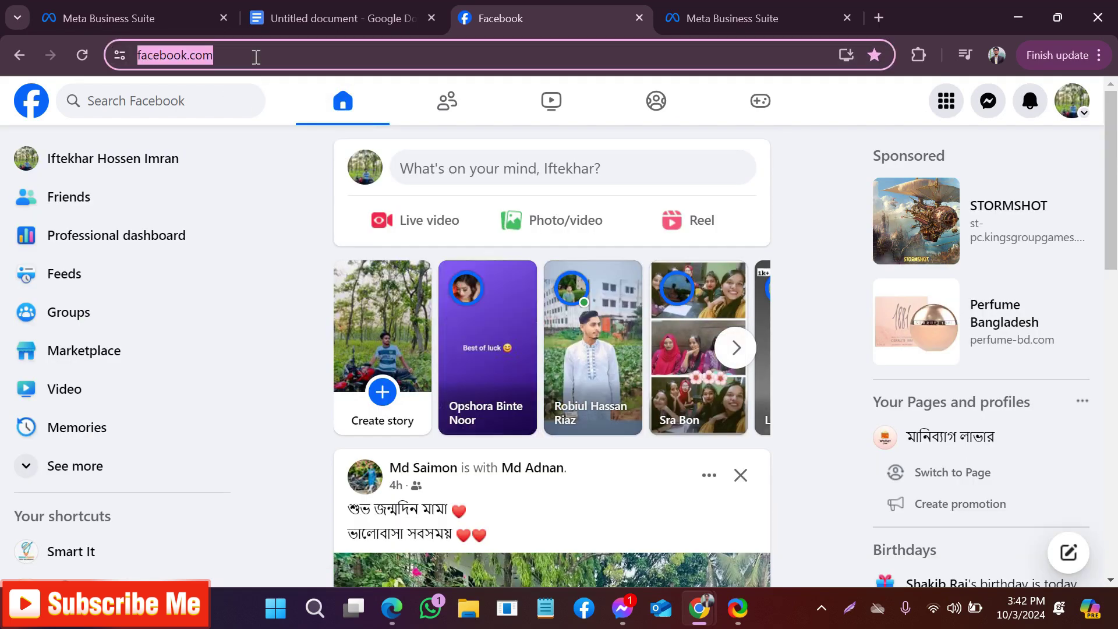
pyautogui.press('BackSpace')
pyautogui.rightClick(191, 57)
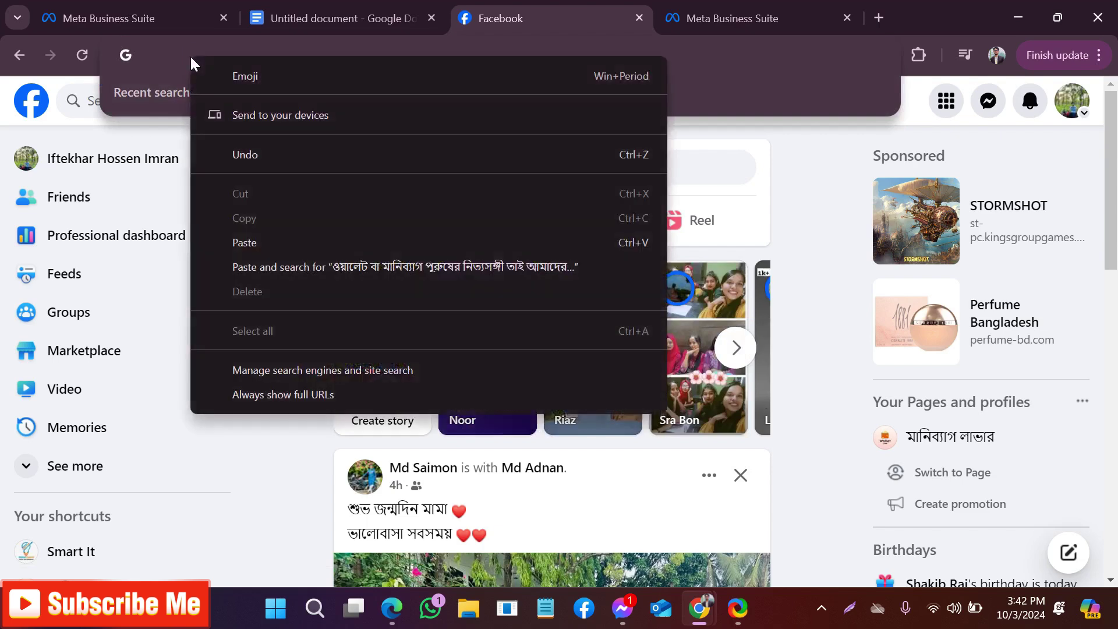
pyautogui.click(290, 239)
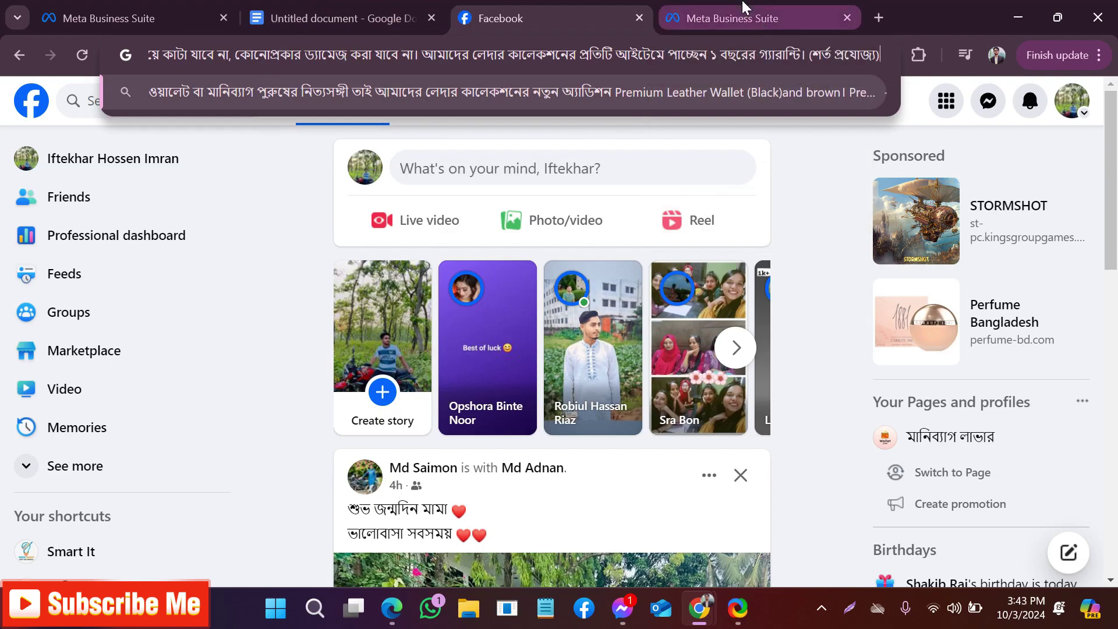
# Copy the collaboration invitation link of the processing video post from the published posts list in Meta Business Suite
pyautogui.click(286, 9)
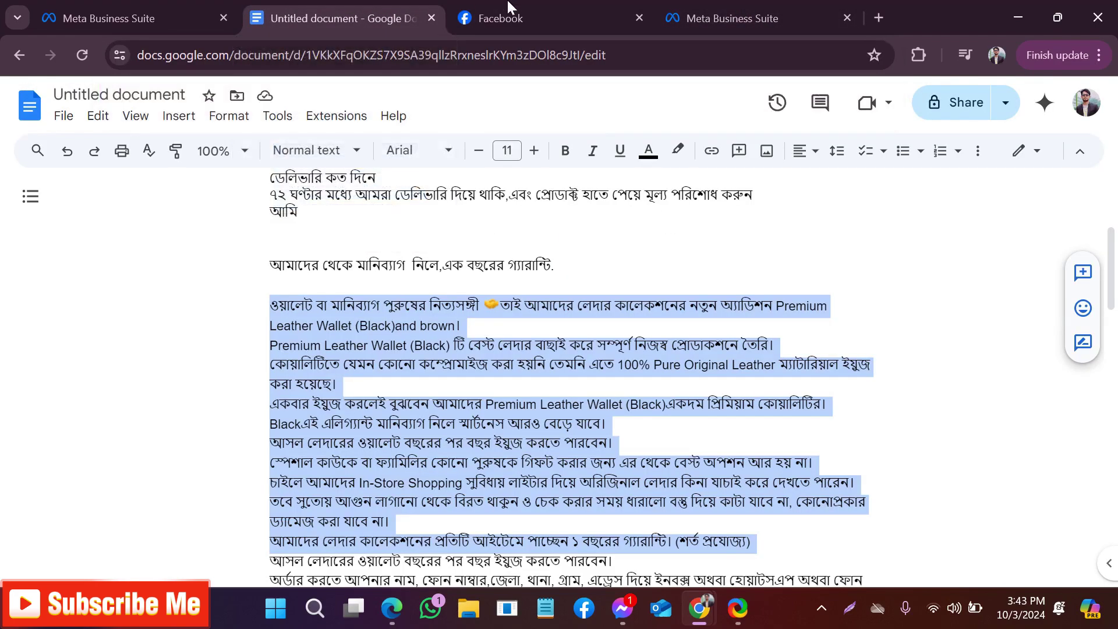
pyautogui.click(522, 8)
pyautogui.click(90, 8)
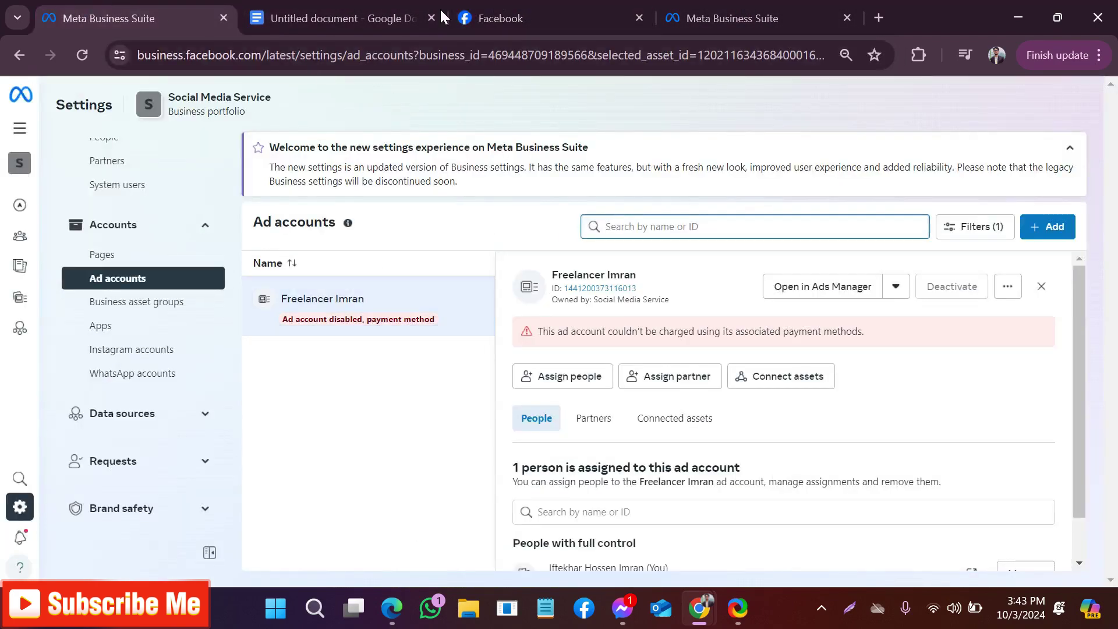
pyautogui.click(515, 12)
pyautogui.click(713, 13)
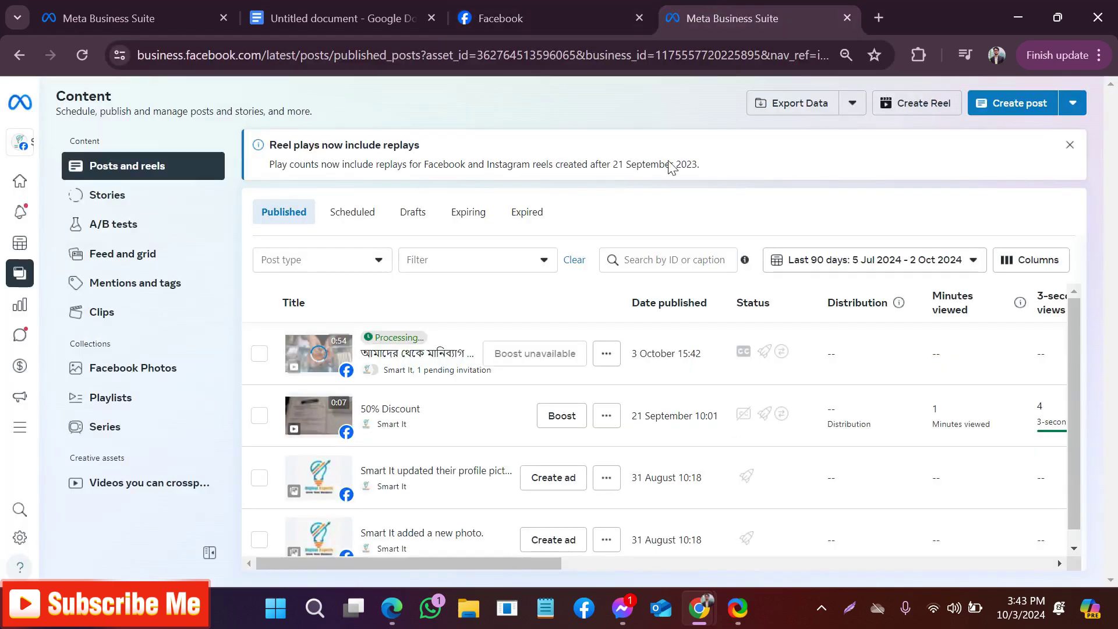
pyautogui.click(608, 355)
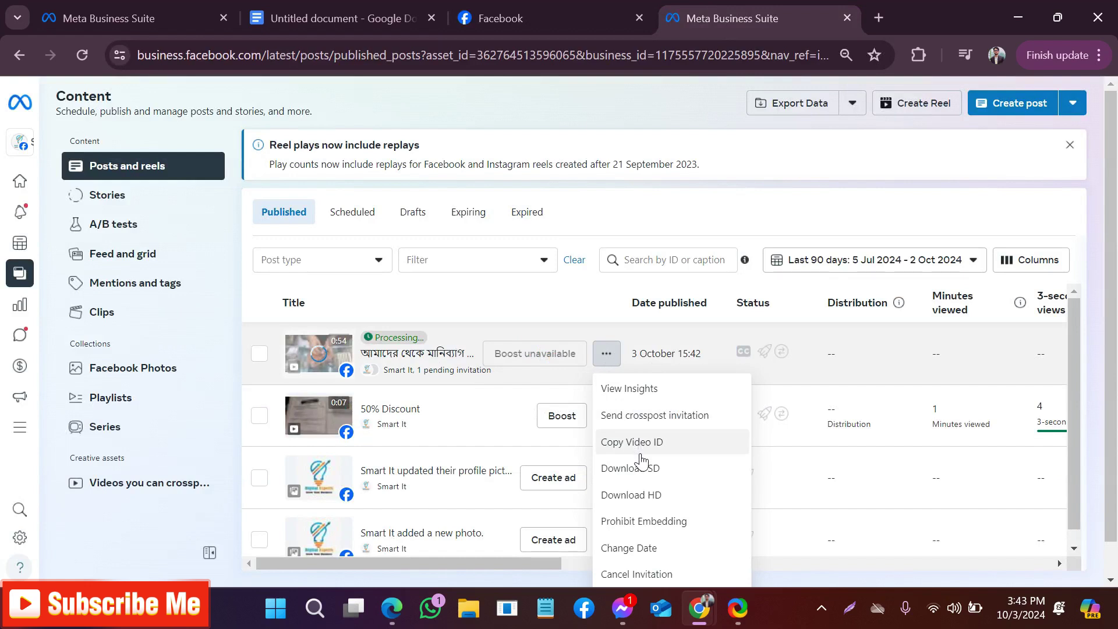
pyautogui.scroll(-1, 679, 460)
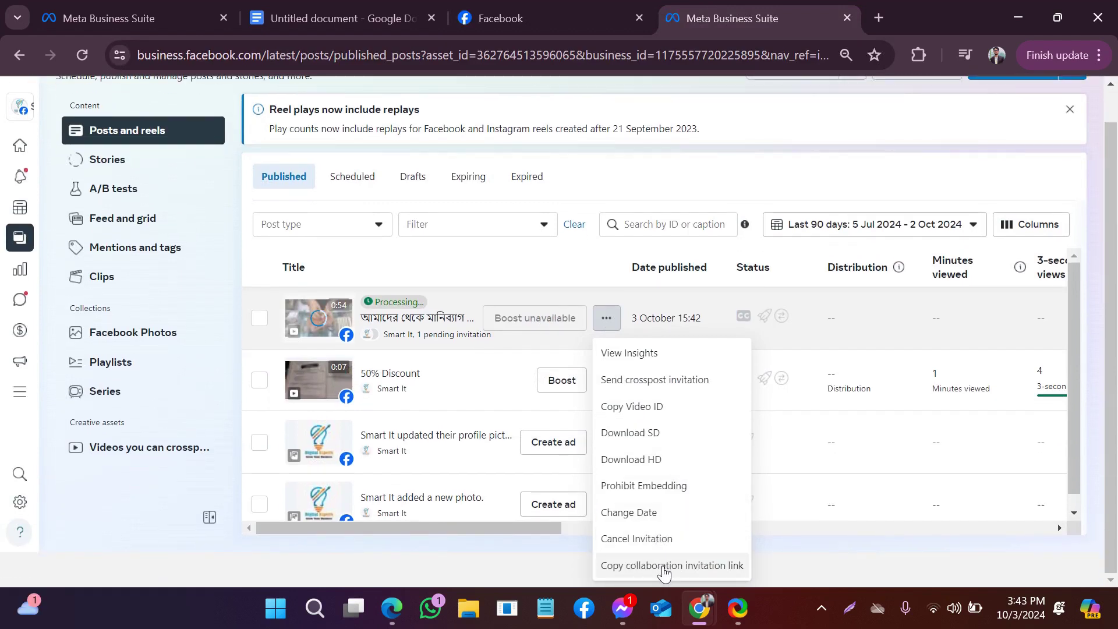
pyautogui.moveTo(664, 574); pyautogui.dragTo(653, 521)
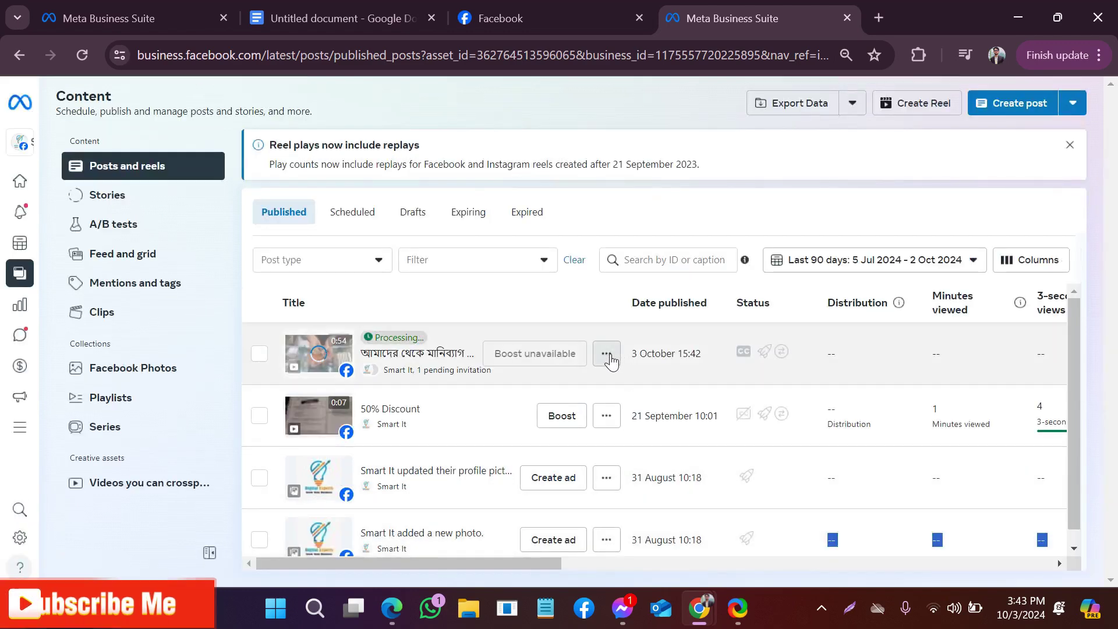
pyautogui.click(606, 353)
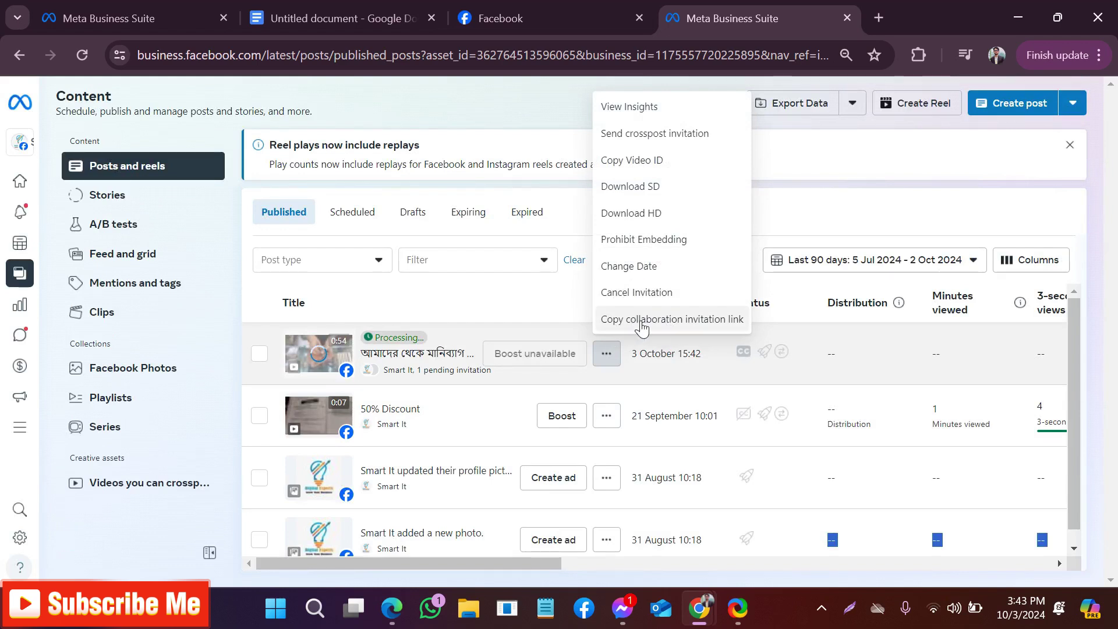
pyautogui.click(696, 328)
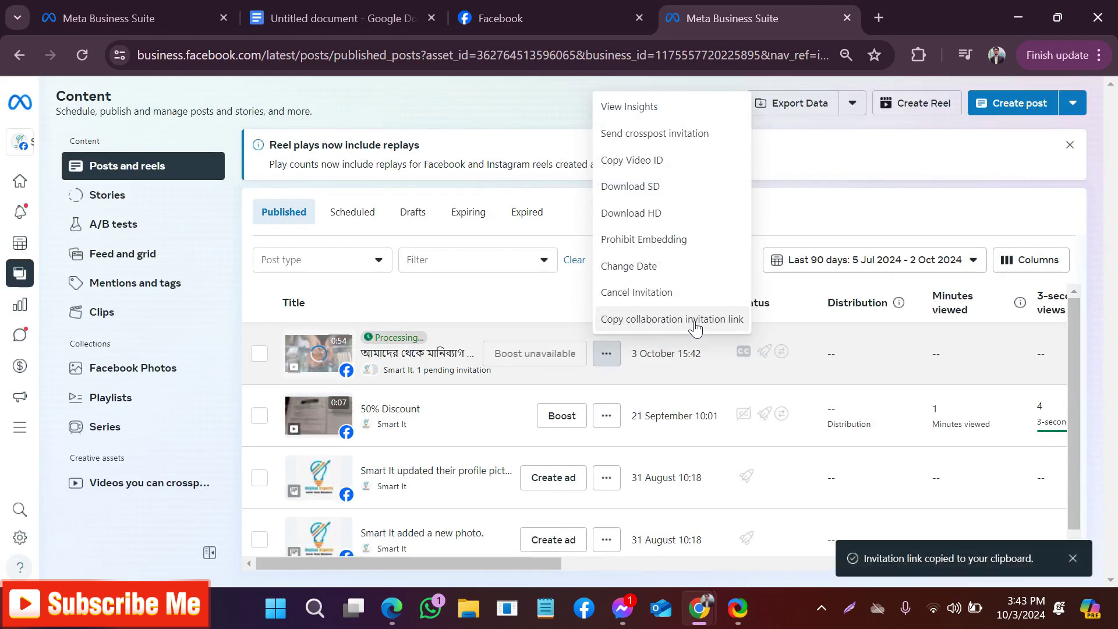
# Return to the Facebook tab and clear the pasted wallet description from its address bar
pyautogui.click(528, 10)
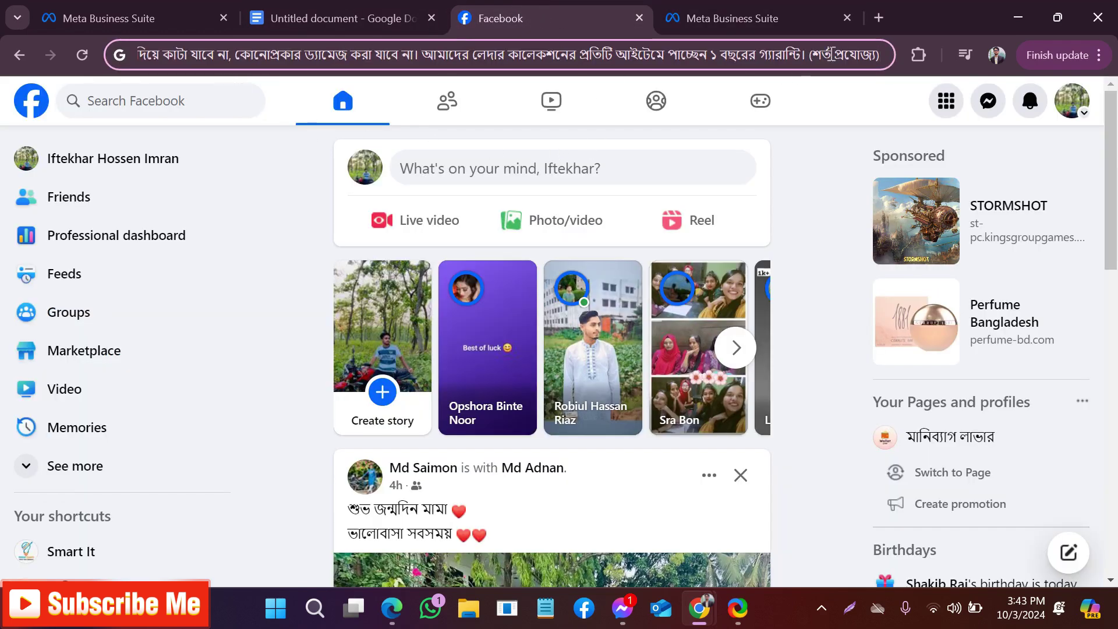
pyautogui.moveTo(883, 55); pyautogui.dragTo(58, 54)
pyautogui.press('Left')
pyautogui.press('Left')
pyautogui.press('Left')
pyautogui.press('Left')
pyautogui.press('Left')
pyautogui.press('Left')
pyautogui.press('Left')
pyautogui.press('Left')
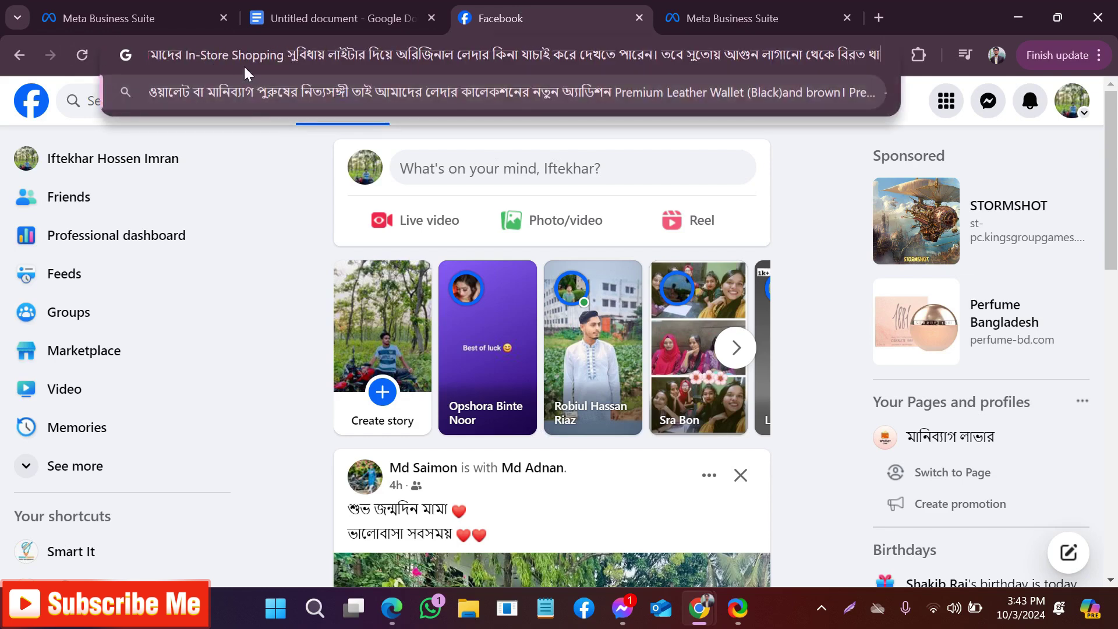
pyautogui.press('Left')
pyautogui.press('Left')
pyautogui.press('Left')
pyautogui.press('Left')
pyautogui.press('Left')
pyautogui.press('Left')
pyautogui.press('Left')
pyautogui.press('Left')
pyautogui.press('Left')
pyautogui.press('Left')
pyautogui.press('Left')
pyautogui.press('Left')
pyautogui.press('Left')
pyautogui.press('Left')
pyautogui.press('Left')
pyautogui.press('Left')
pyautogui.press('Left')
pyautogui.press('Left')
pyautogui.press('Left')
pyautogui.press('Left')
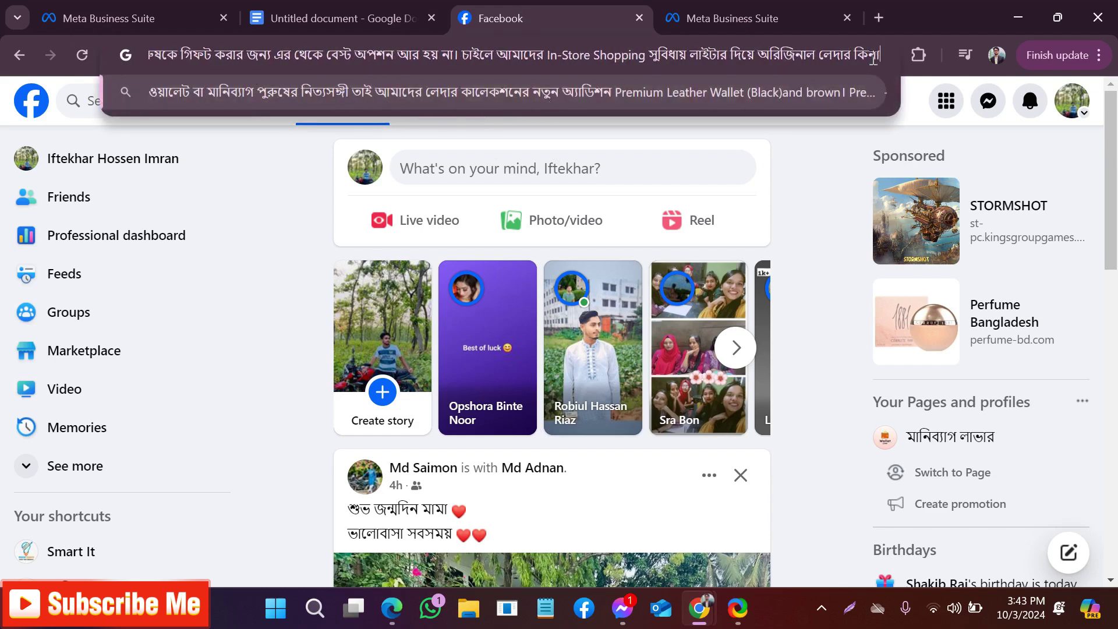
pyautogui.hotkey('shift', 'Left')
pyautogui.hotkey('shift', 'Left')
pyautogui.hotkey('shift', 'Left')
pyautogui.hotkey('shift', 'Left')
pyautogui.hotkey('shift', 'Left')
pyautogui.hotkey('shift', 'Left')
pyautogui.hotkey('shift', 'Left')
pyautogui.hotkey('shift', 'Left')
pyautogui.hotkey('shift', 'Left')
pyautogui.hotkey('shift', 'Left')
pyautogui.hotkey('shift', 'Left')
pyautogui.hotkey('shift', 'Left')
pyautogui.hotkey('shift', 'Left')
pyautogui.hotkey('shift', 'Left')
pyautogui.hotkey('shift', 'Left')
pyautogui.hotkey('shift', 'Left')
pyautogui.hotkey('shift', 'Left')
pyautogui.hotkey('shift', 'Left')
pyautogui.hotkey('shift', 'Left')
pyautogui.hotkey('shift', 'Left')
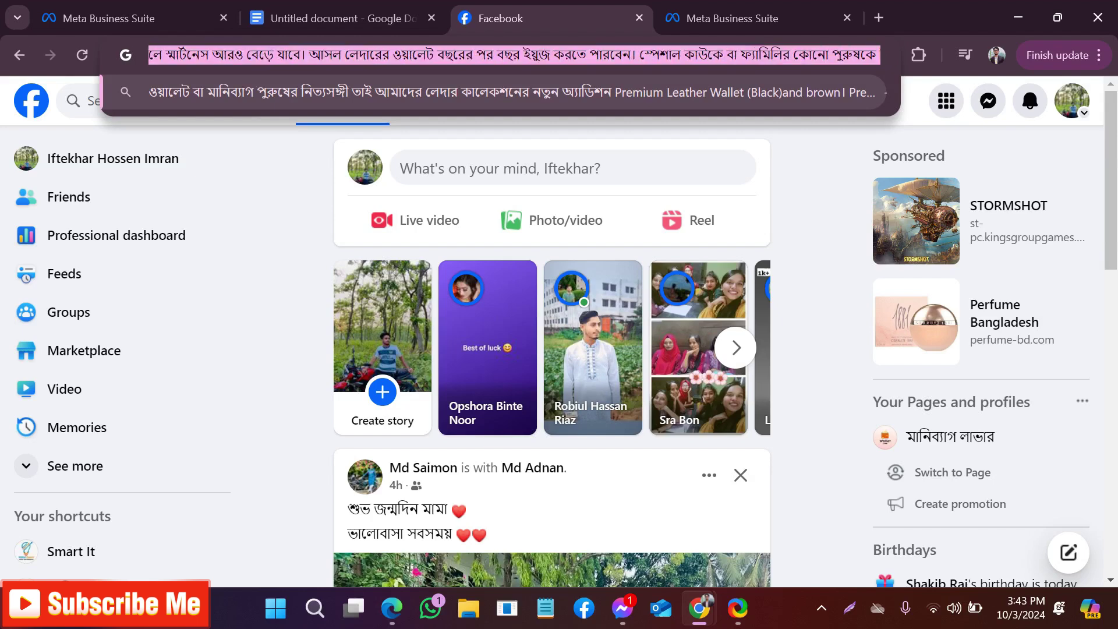
pyautogui.hotkey('shift', 'Left')
pyautogui.hotkey('shift', 'Left')
pyautogui.hotkey('shift', 'Left')
pyautogui.hotkey('shift', 'Left')
pyautogui.write('জি')
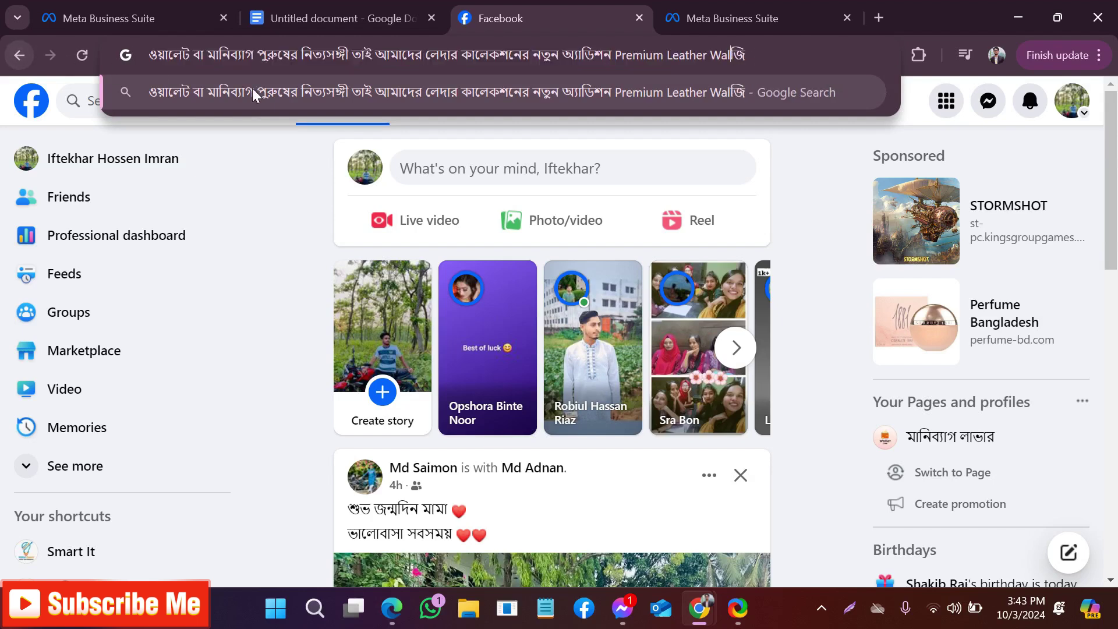
pyautogui.press('BackSpace')
pyautogui.press('BackSpace')
pyautogui.press('BackSpace')
pyautogui.press('BackSpace')
pyautogui.press('BackSpace')
pyautogui.press('BackSpace')
pyautogui.press('BackSpace')
pyautogui.press('BackSpace')
pyautogui.press('BackSpace')
pyautogui.press('BackSpace')
pyautogui.press('BackSpace')
pyautogui.press('BackSpace')
pyautogui.press('BackSpace')
pyautogui.press('BackSpace')
pyautogui.press('BackSpace')
pyautogui.press('BackSpace')
pyautogui.press('BackSpace')
pyautogui.press('BackSpace')
pyautogui.press('BackSpace')
pyautogui.press('BackSpace')
pyautogui.hotkey('ctrl', 'shift', 'Left')
pyautogui.hotkey('ctrl', 'shift', 'Left')
pyautogui.hotkey('ctrl', 'shift', 'Left')
pyautogui.hotkey('ctrl', 'shift', 'Left')
pyautogui.hotkey('ctrl', 'shift', 'Left')
pyautogui.hotkey('ctrl', 'shift', 'Left')
pyautogui.hotkey('ctrl', 'shift', 'Left')
pyautogui.hotkey('ctrl', 'shift', 'Left')
pyautogui.hotkey('ctrl', 'shift', 'Left')
pyautogui.hotkey('ctrl', 'shift', 'Left')
pyautogui.hotkey('ctrl', 'shift', 'Left')
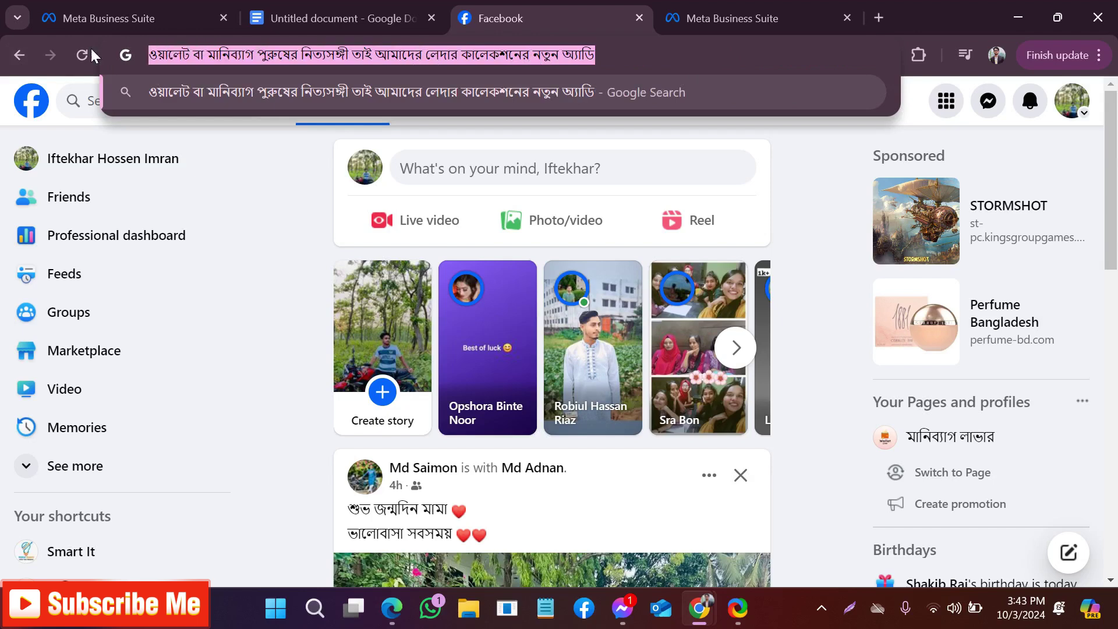
pyautogui.press('BackSpace')
# Paste the copied invitation link as the address and open the collaboration invitation page
pyautogui.rightClick(144, 50)
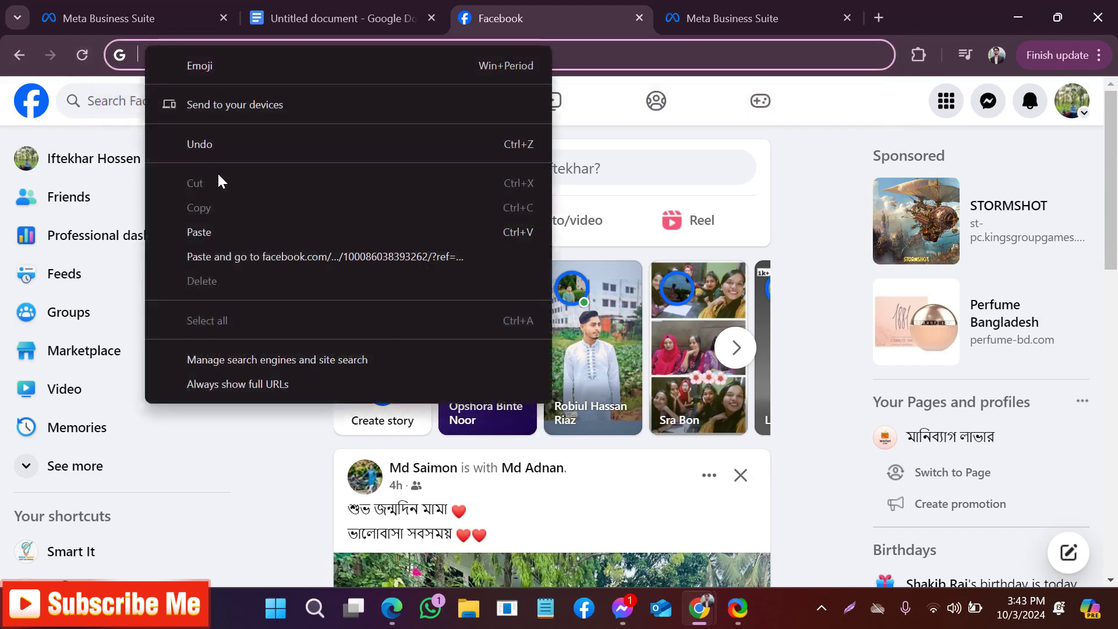
pyautogui.click(229, 230)
pyautogui.click(582, 103)
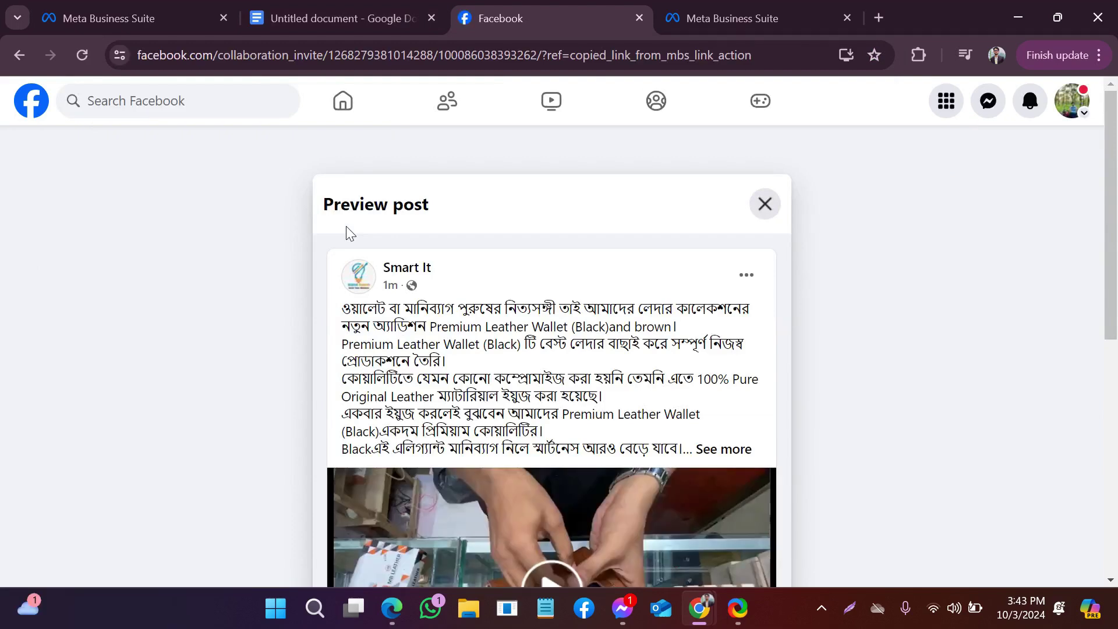
# Review the invitation's post preview from the caption and video down to the Accept and Decline options
pyautogui.scroll(-3, 524, 265)
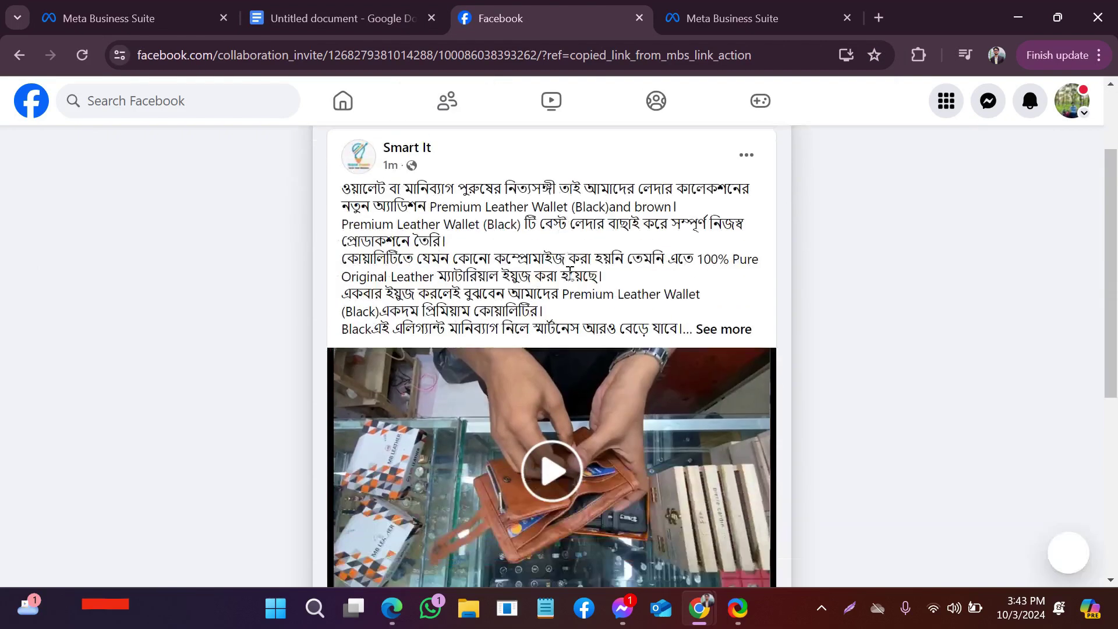
pyautogui.scroll(-4, 606, 265)
pyautogui.scroll(8, 666, 372)
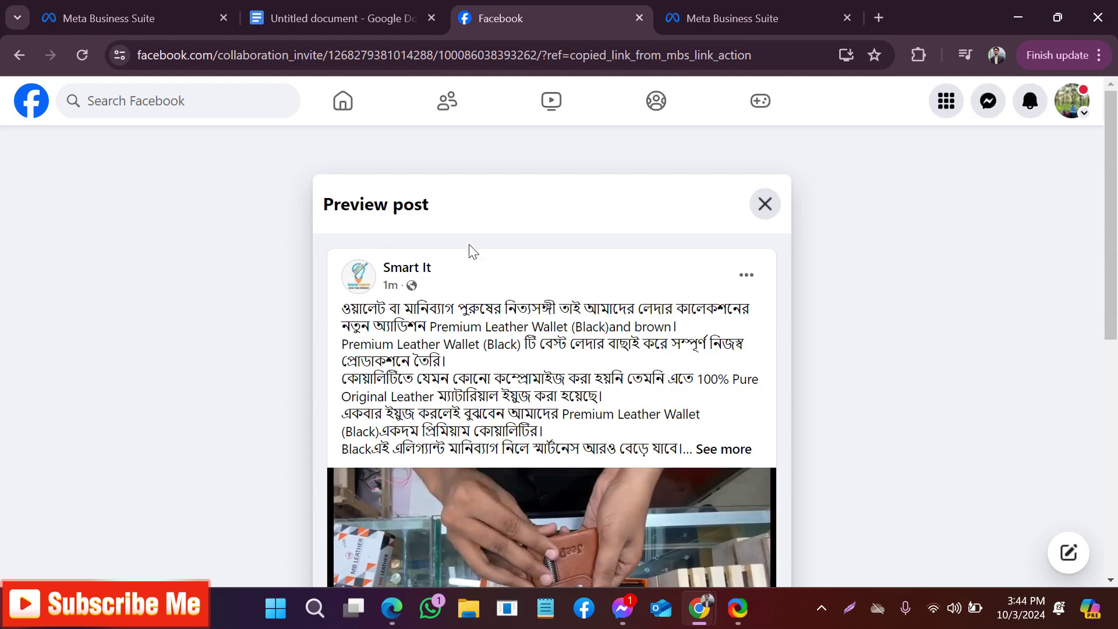
pyautogui.scroll(-1, 571, 205)
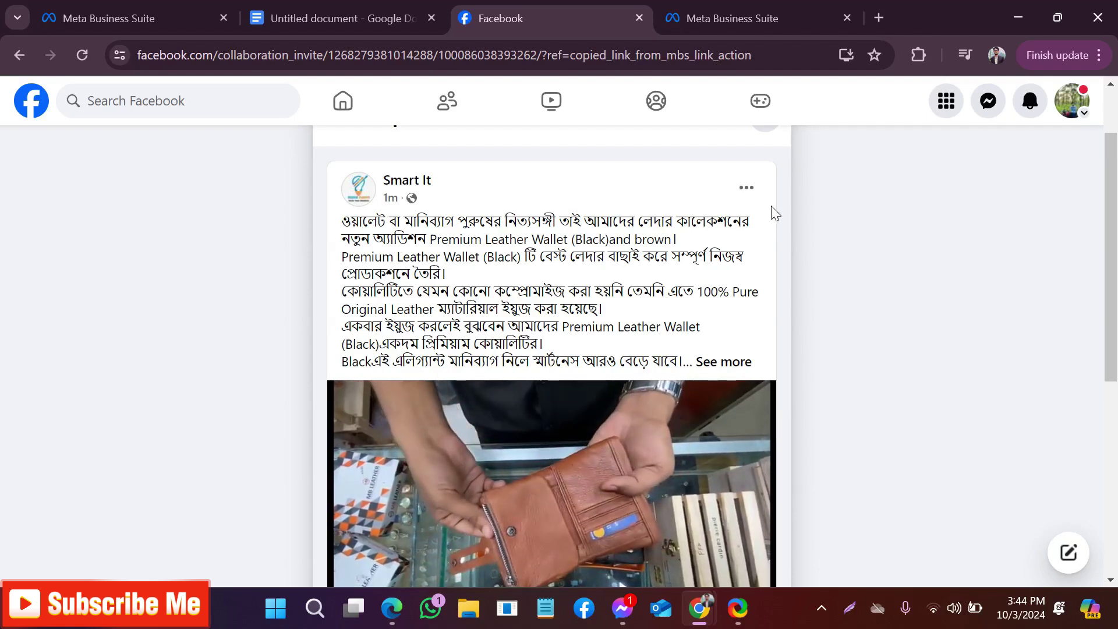
pyautogui.scroll(-6, 766, 260)
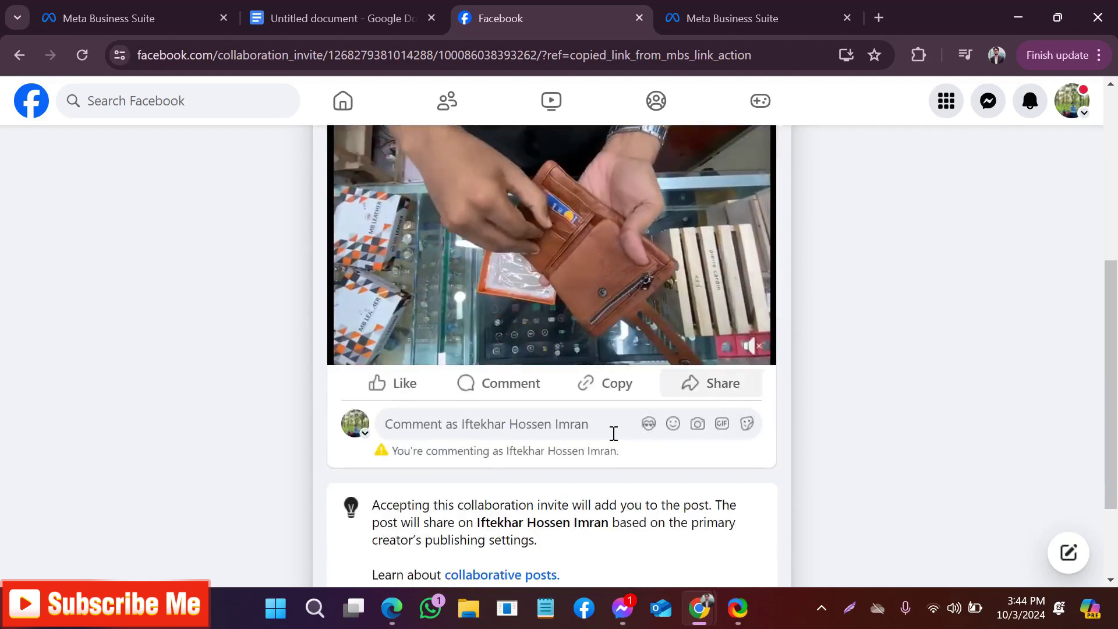
pyautogui.scroll(-2, 613, 433)
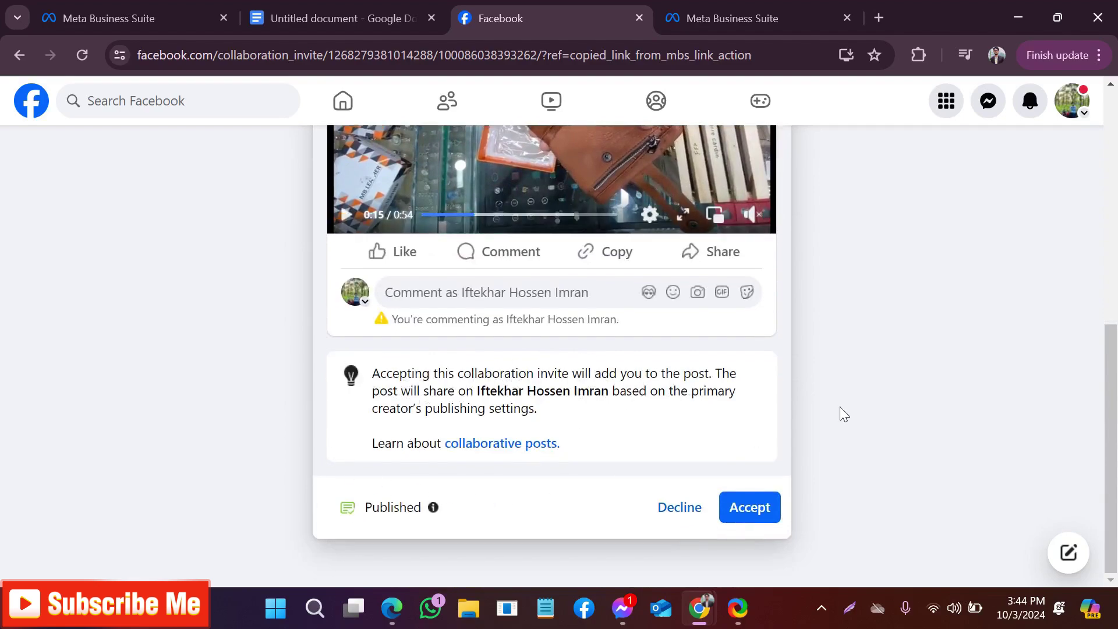
# Mark the invitation's Accept and Decline options with red arrows in a screen capture, then discard the capture
pyautogui.click(849, 608)
pyautogui.moveTo(227, 255); pyautogui.dragTo(947, 575)
pyautogui.click(966, 414)
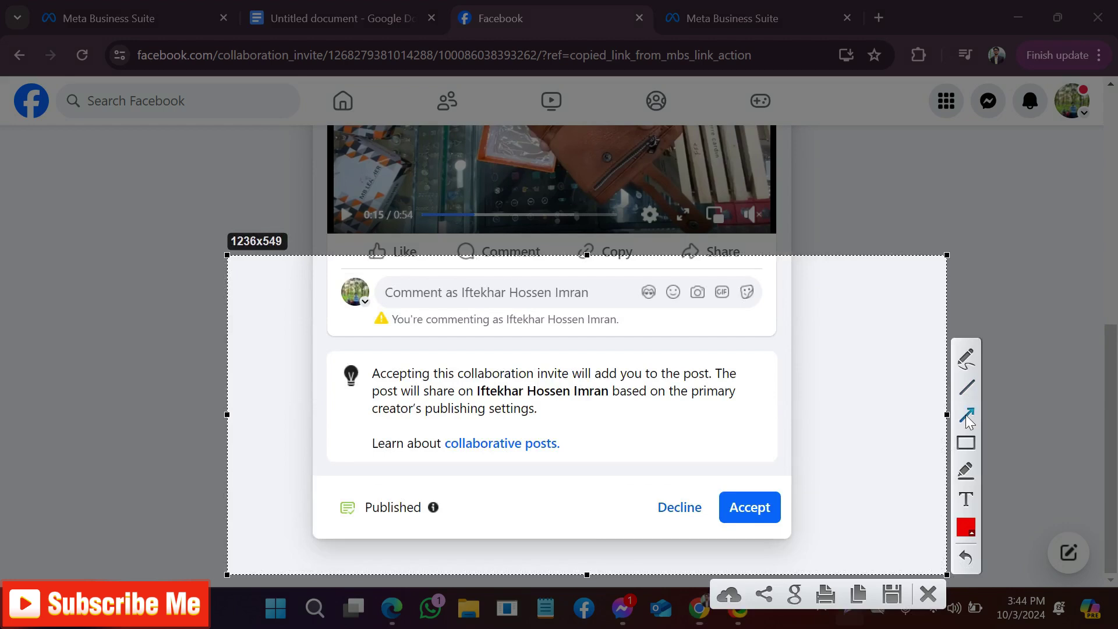
pyautogui.moveTo(823, 346); pyautogui.dragTo(747, 484)
pyautogui.moveTo(720, 401)
pyautogui.mouseDown()
pyautogui.moveTo(690, 501)
pyautogui.moveTo(739, 484)
pyautogui.moveTo(847, 516)
pyautogui.moveTo(760, 510)
pyautogui.mouseUp()
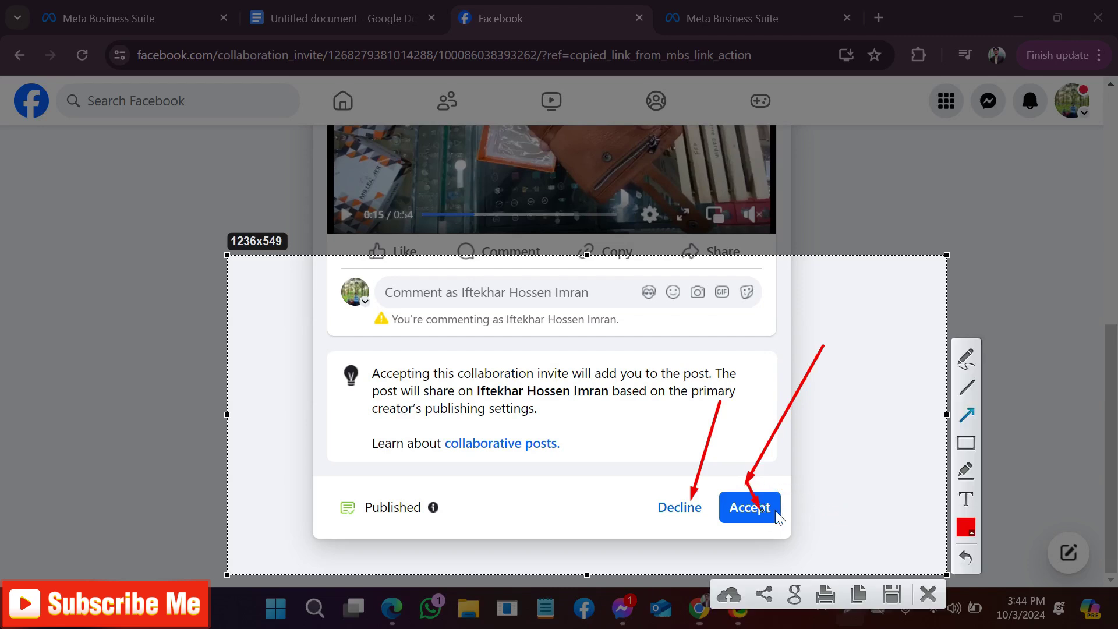
pyautogui.click(931, 595)
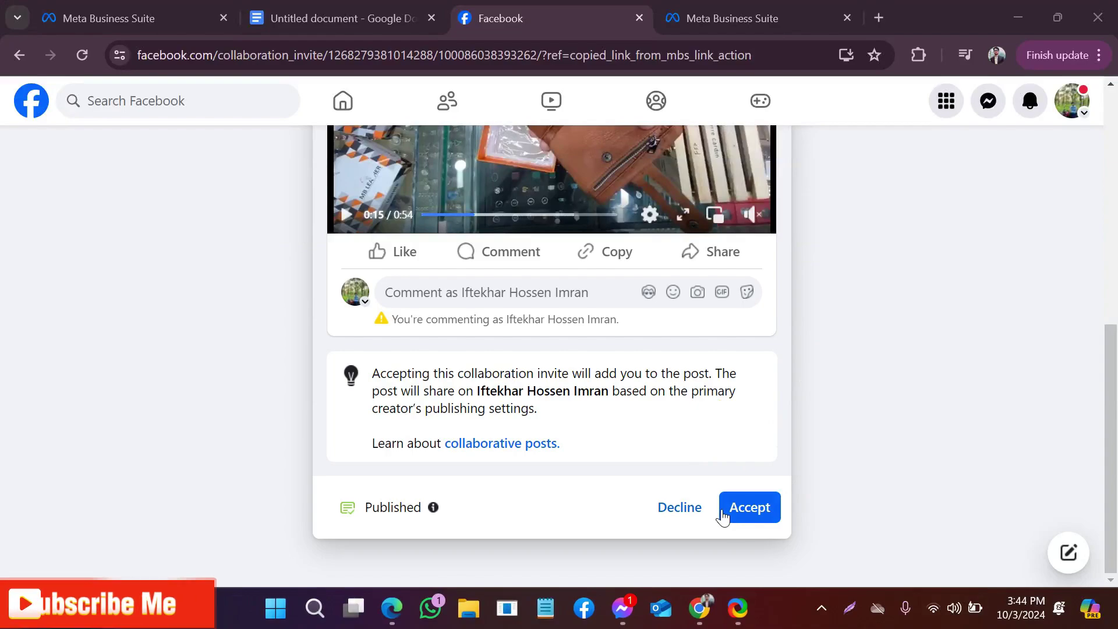
# Frame the account picture area of the Facebook page in a screen capture, then discard the capture
pyautogui.click(848, 595)
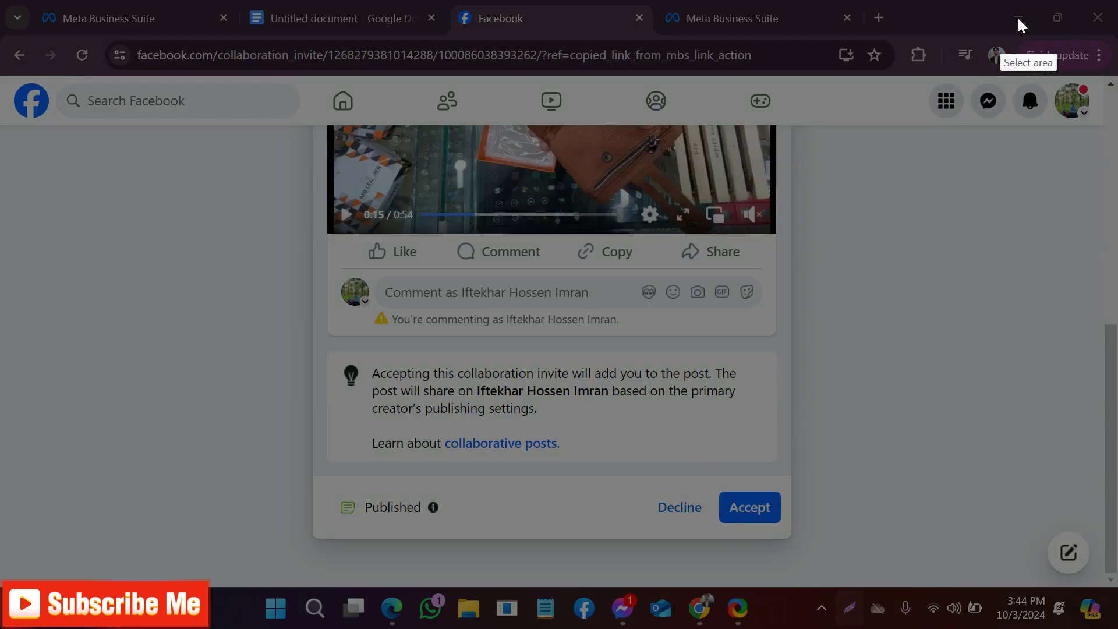
pyautogui.moveTo(922, 28)
pyautogui.mouseDown()
pyautogui.moveTo(1034, 39)
pyautogui.moveTo(1115, 184)
pyautogui.mouseUp()
pyautogui.click(1097, 204)
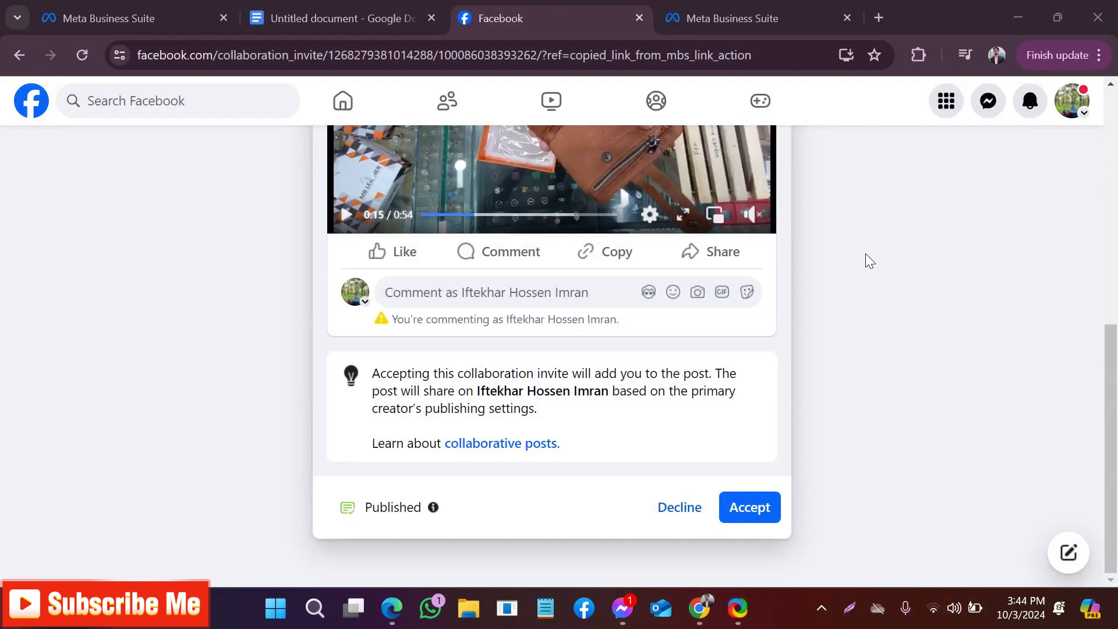
# Pause the preview video and look over the invited post's caption, publishing note and response options again
pyautogui.scroll(3, 766, 299)
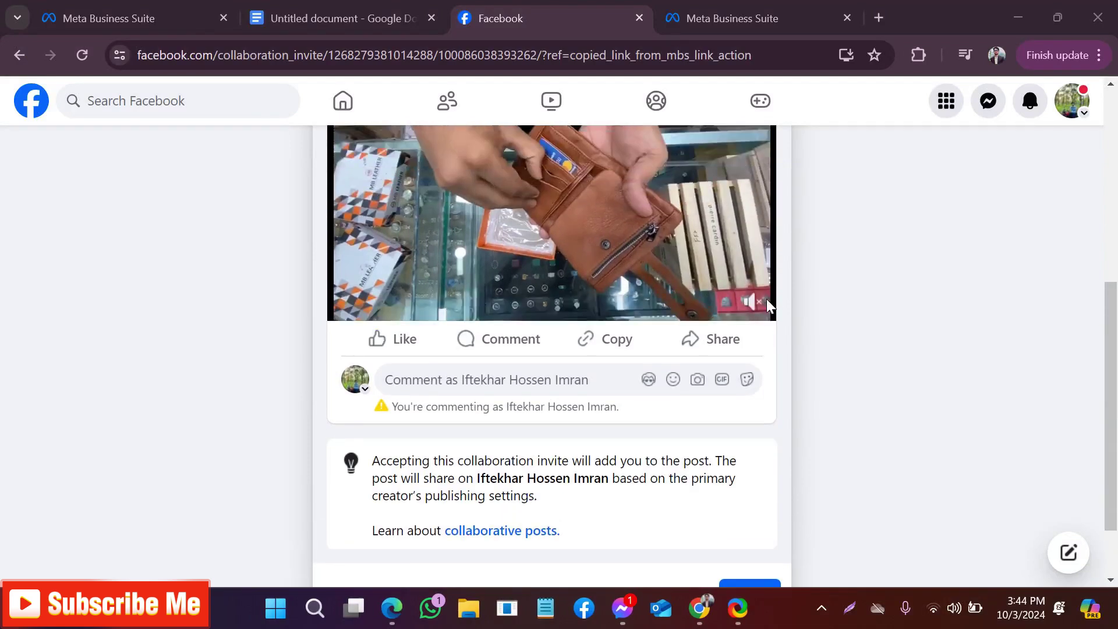
pyautogui.moveTo(344, 384)
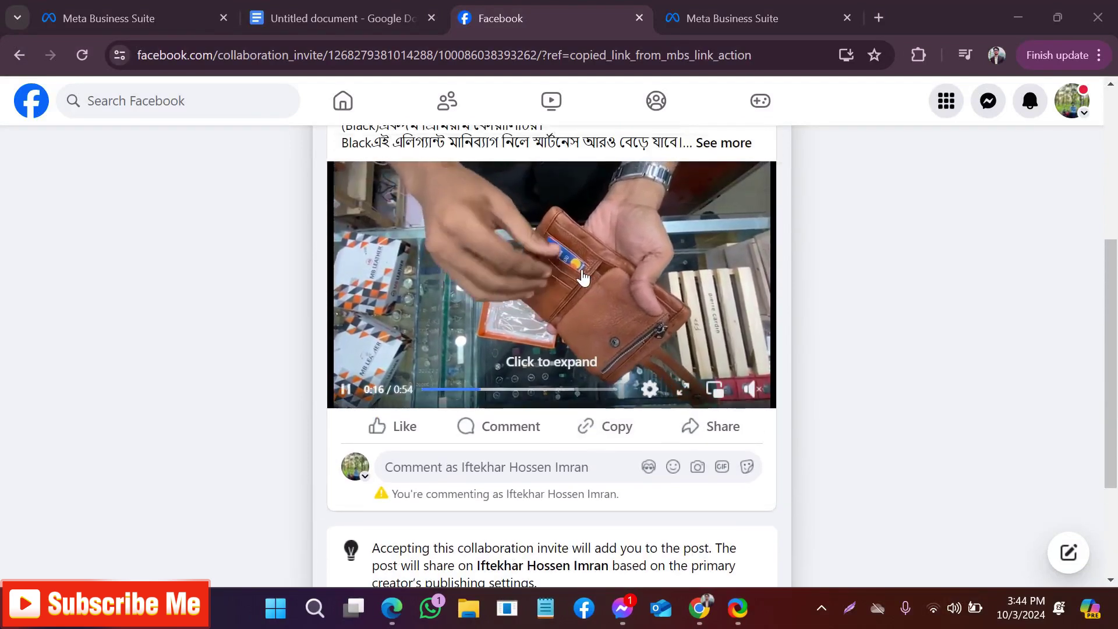
pyautogui.click(343, 388)
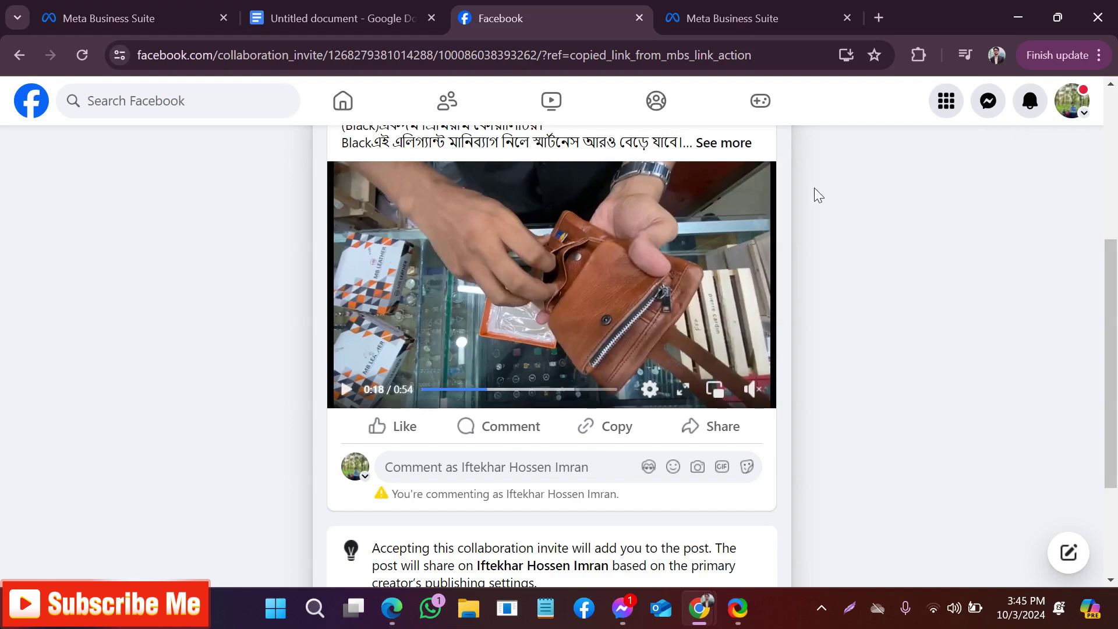
pyautogui.scroll(4, 787, 196)
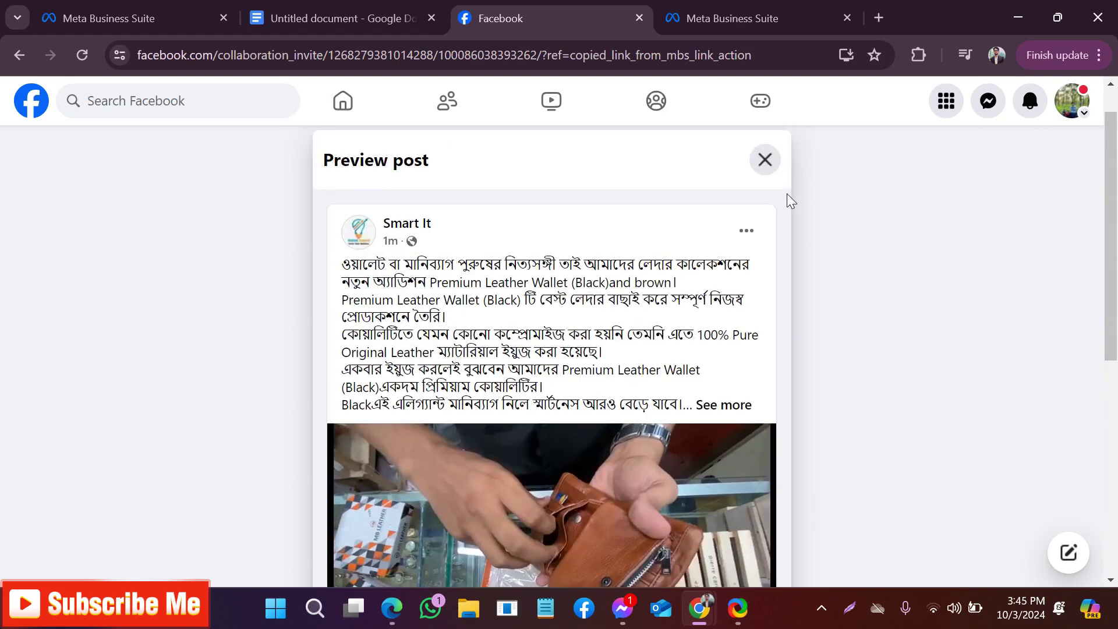
pyautogui.scroll(-8, 781, 218)
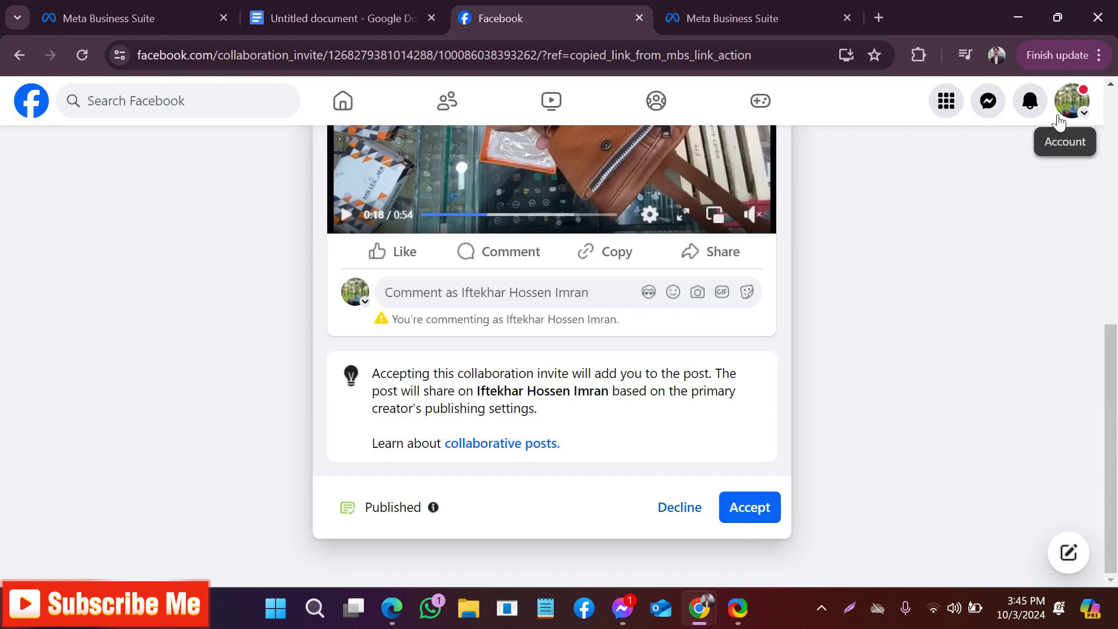
pyautogui.scroll(5, 865, 238)
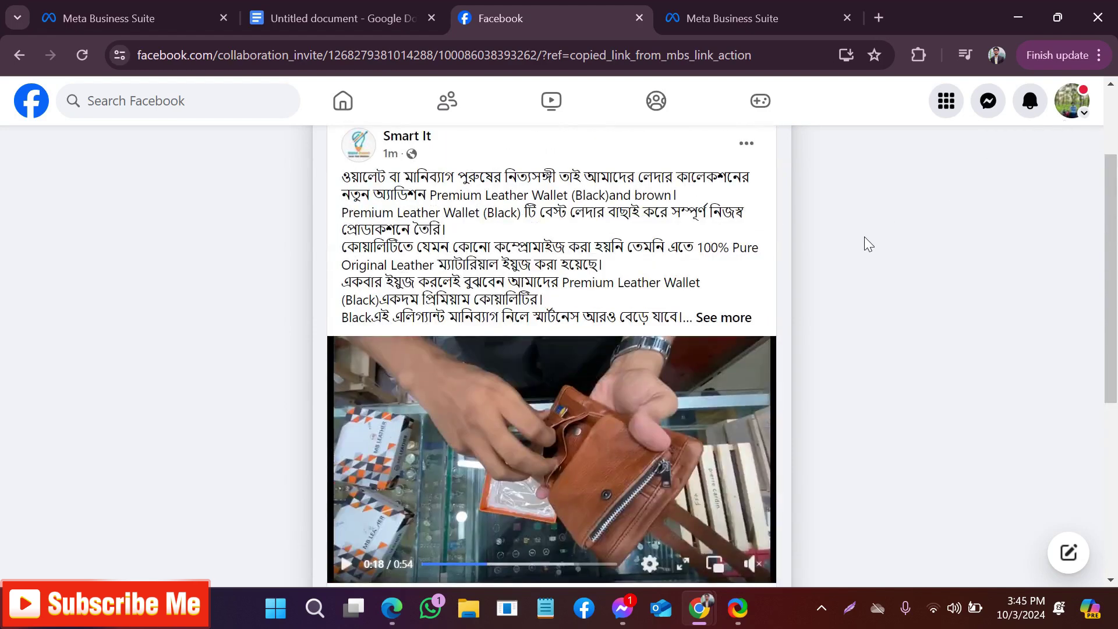